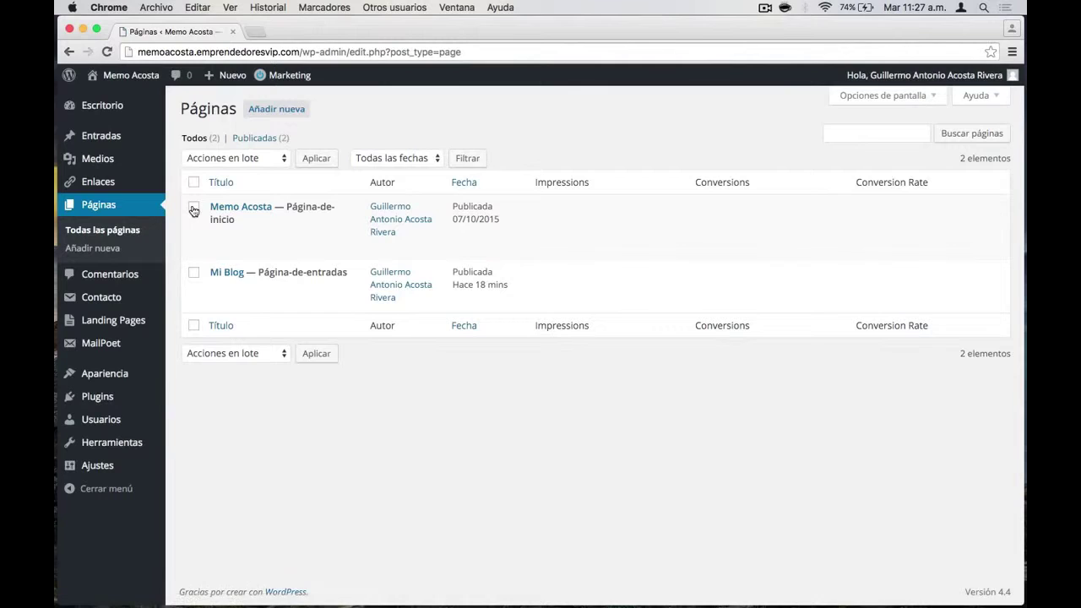
Create a new page titled "Pagina Muestra" and publish it
mouse_move(316, 234)
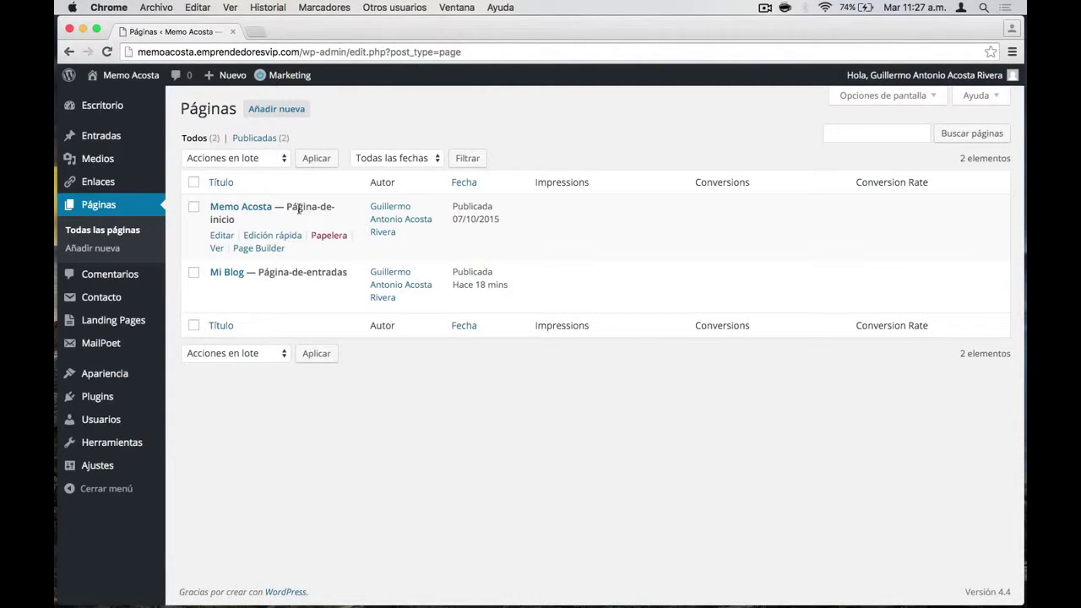
left_click(260, 115)
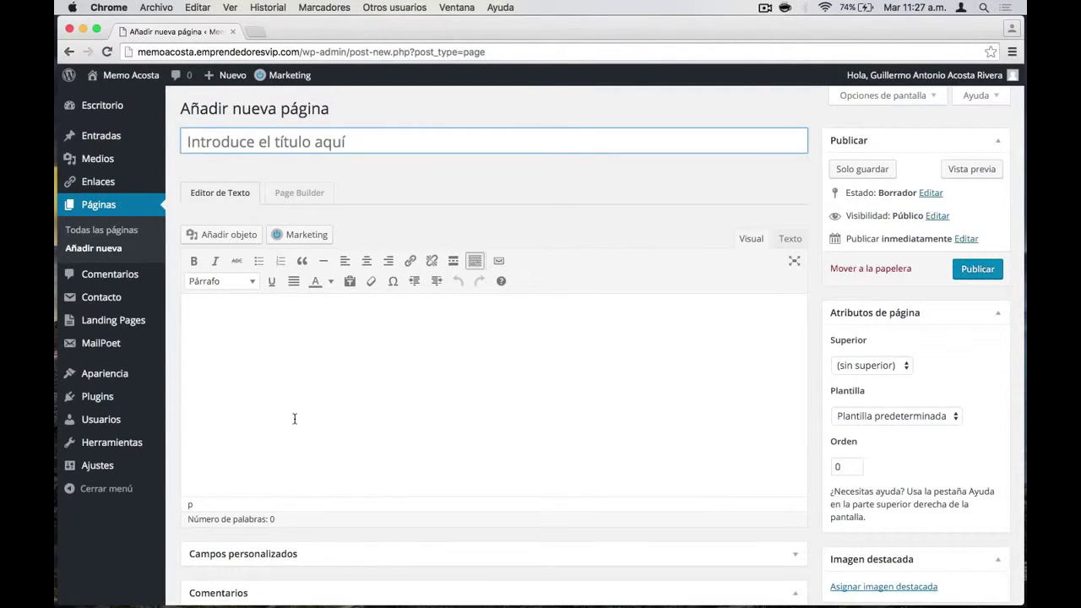
type("Pagina Mu")
key("BackSpace")
type("Muestras")
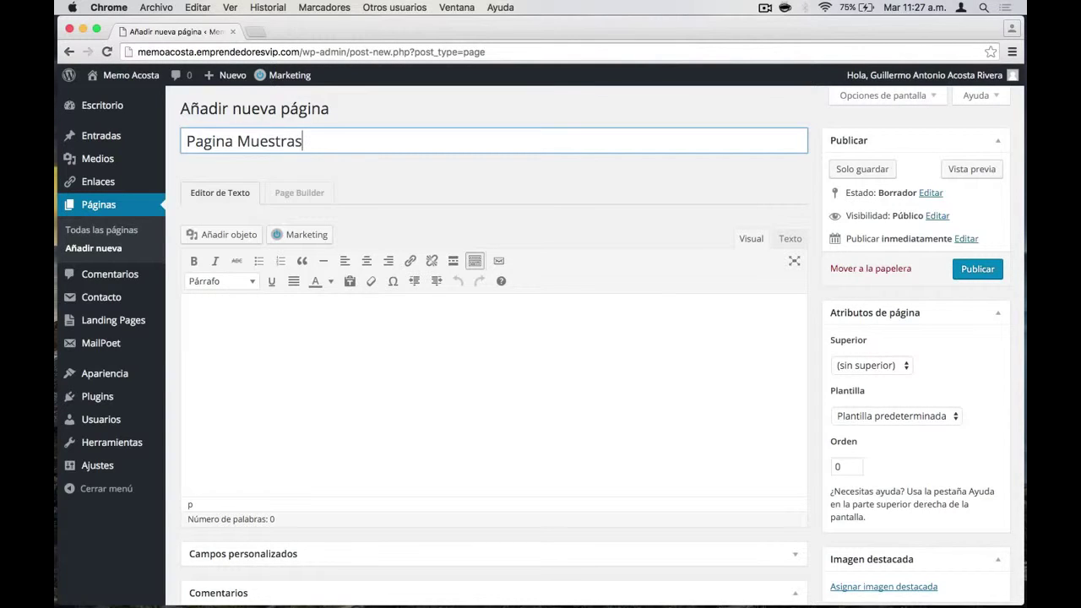
key("BackSpace")
left_click(966, 268)
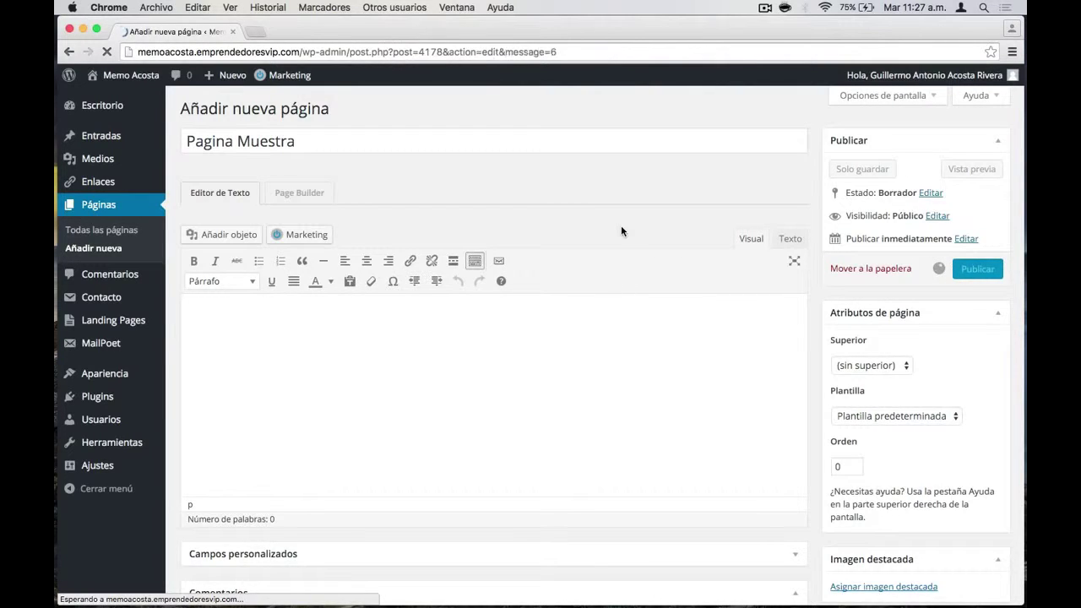
Shorten the page's permalink slug to "muestra", update the page and view it on the site
left_click(547, 208)
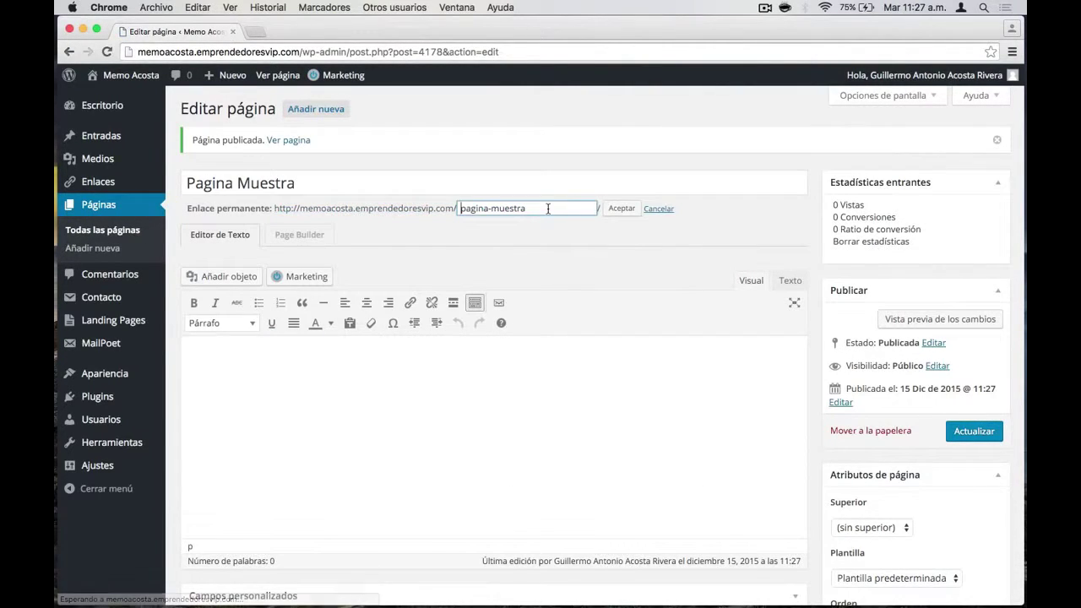
left_click_drag(461, 208, 492, 208)
key("BackSpace")
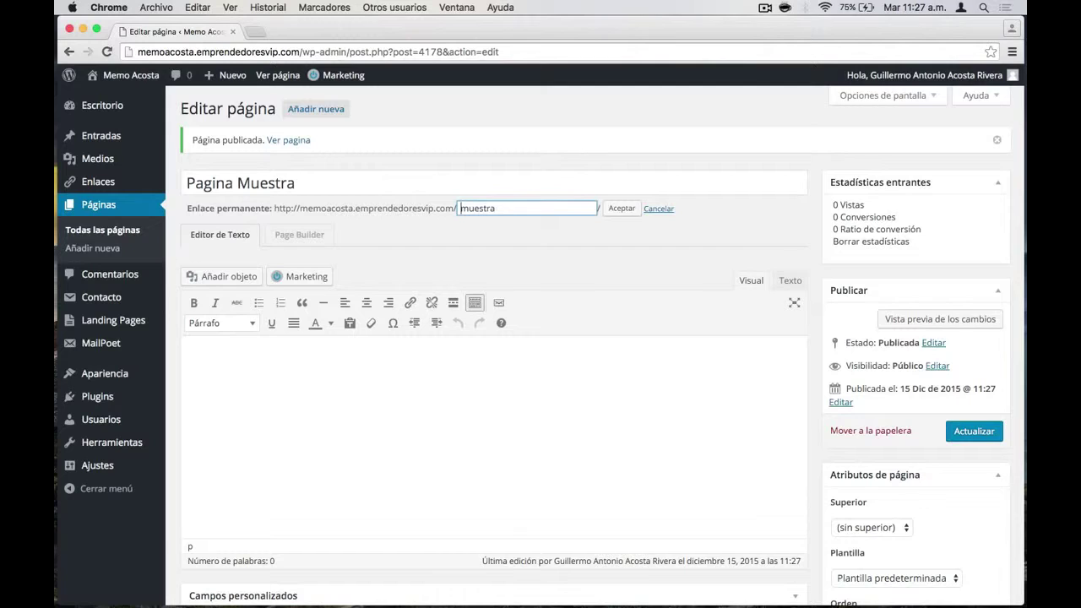
left_click(621, 208)
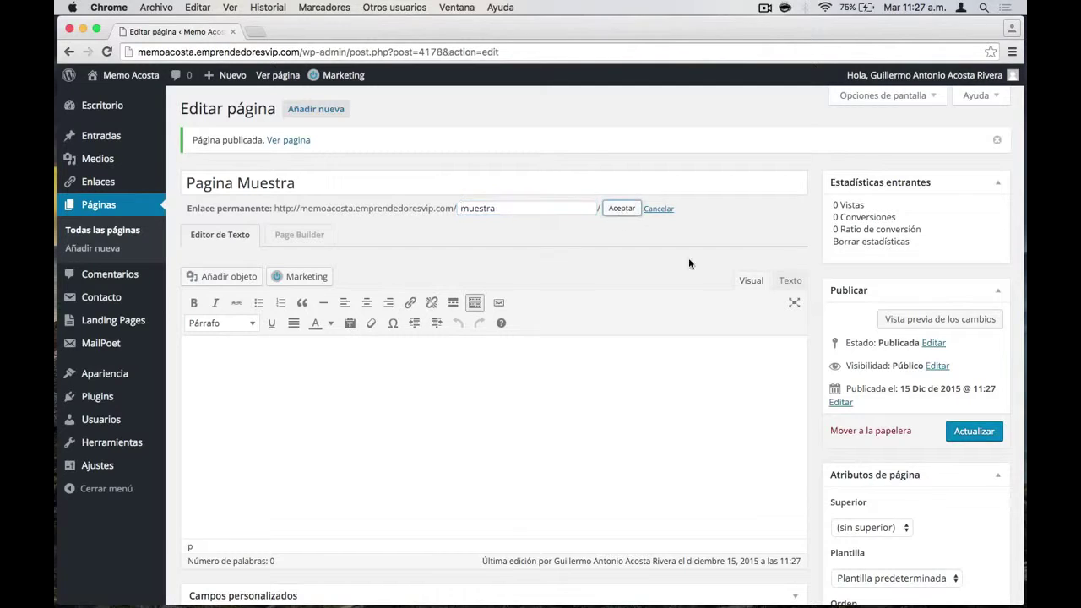
left_click(971, 434)
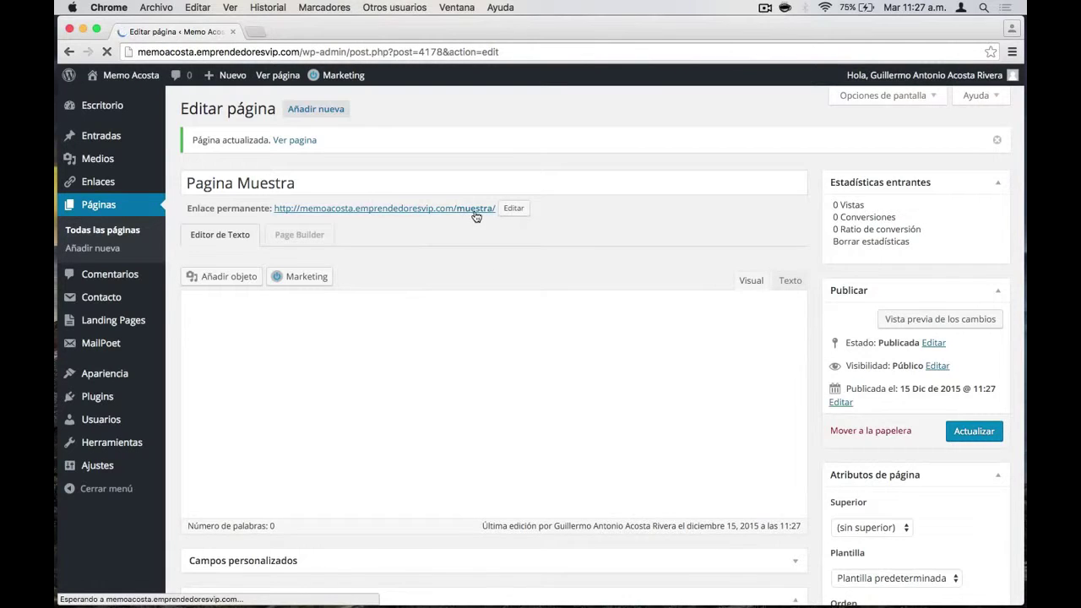
left_click(277, 76)
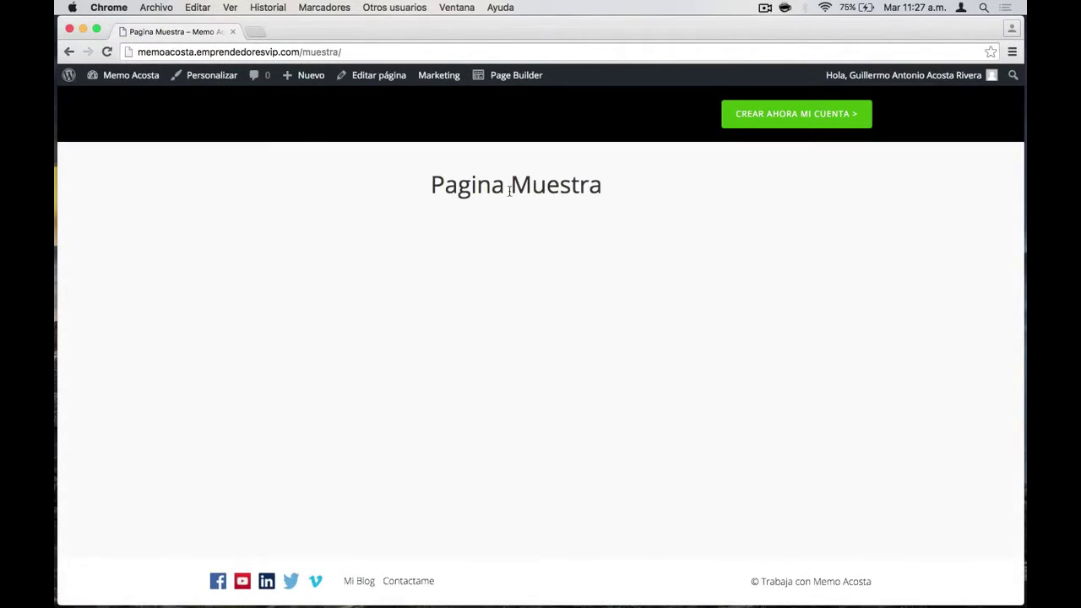
Edit "Pagina Muestra" to use the Full Width Page template and update it
left_click(391, 79)
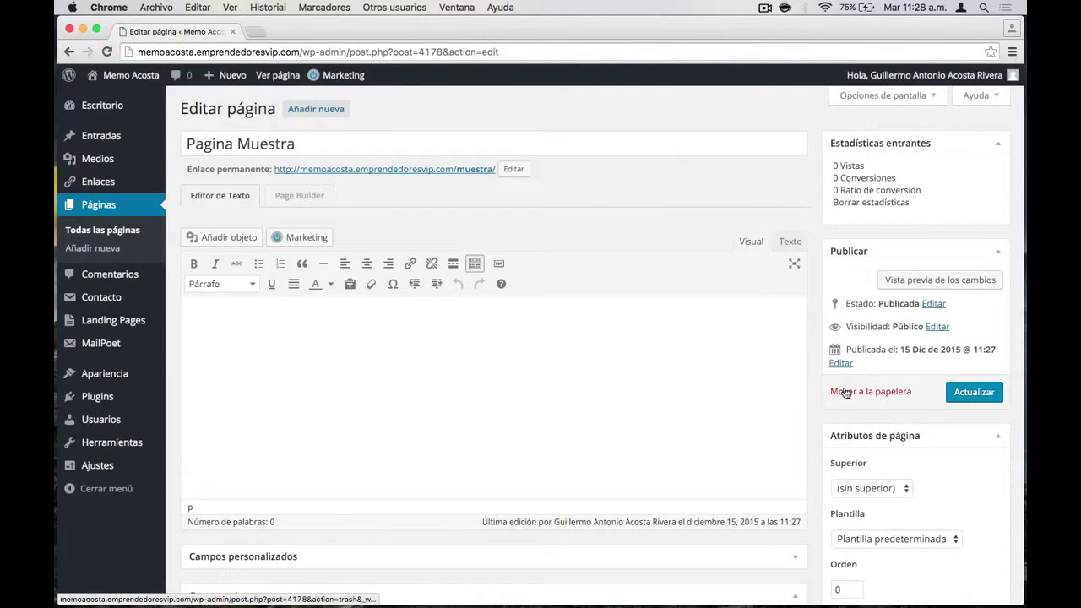
scroll(844, 392, "down", 2)
left_click(868, 489)
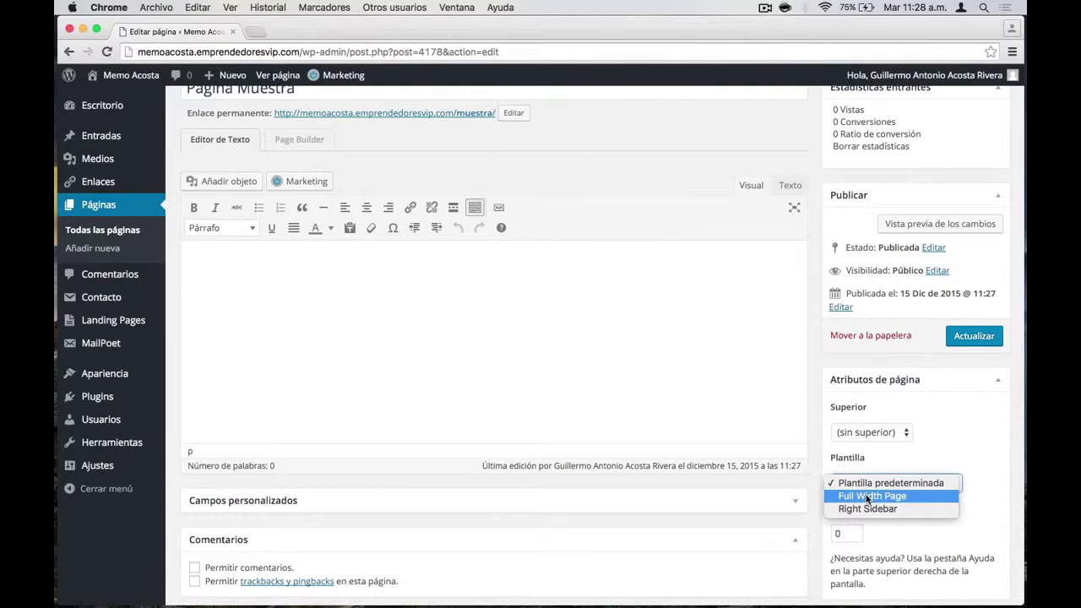
left_click(866, 496)
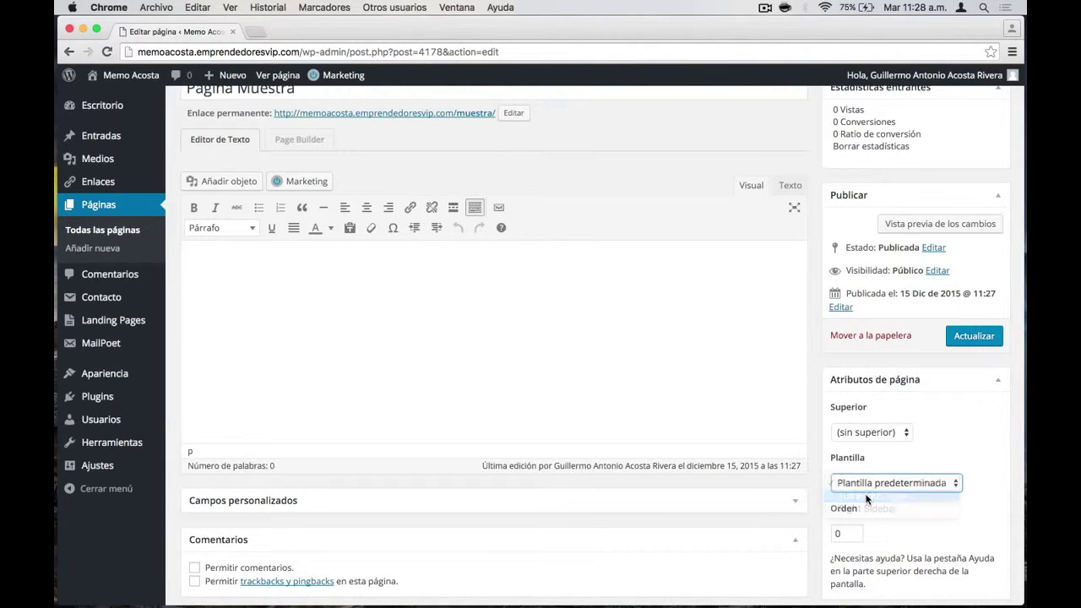
left_click(971, 346)
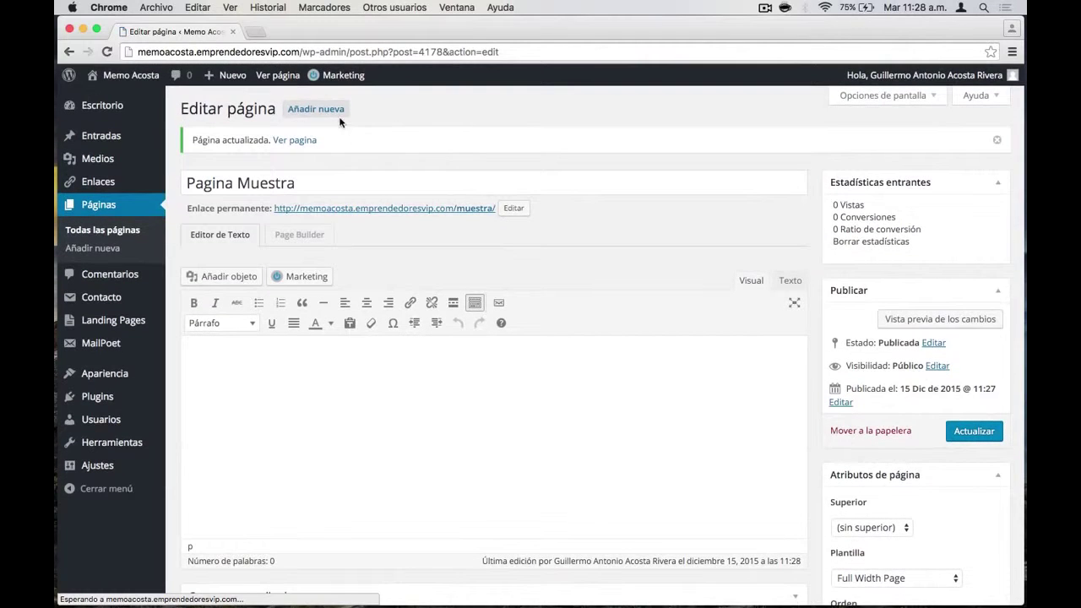
Quick-edit the "Mi Blog" page in the list of all pages, setting its slug to "blog", and update it
left_click(87, 234)
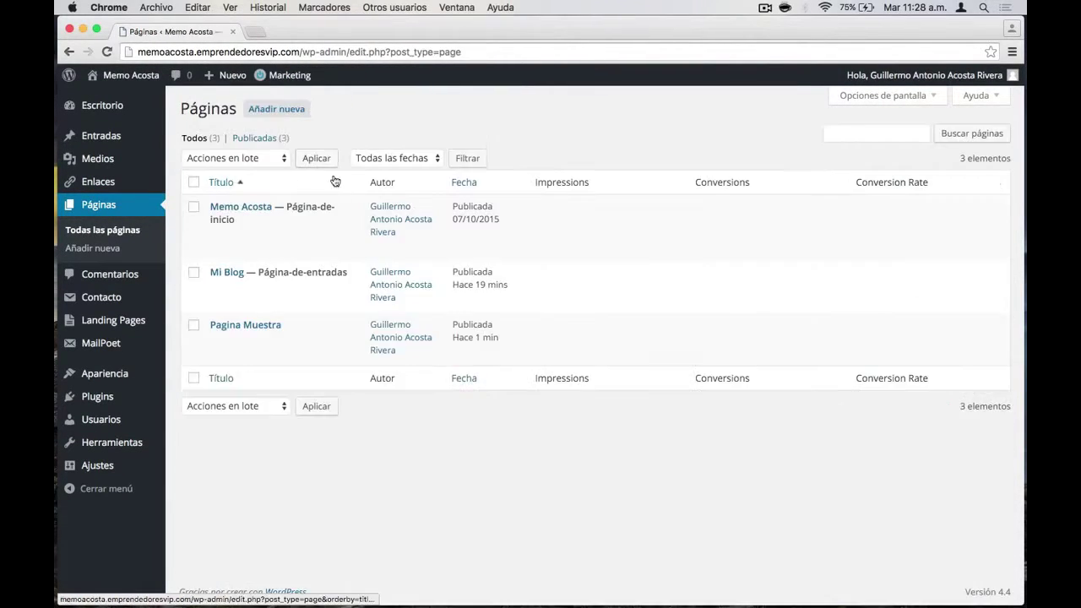
mouse_move(307, 290)
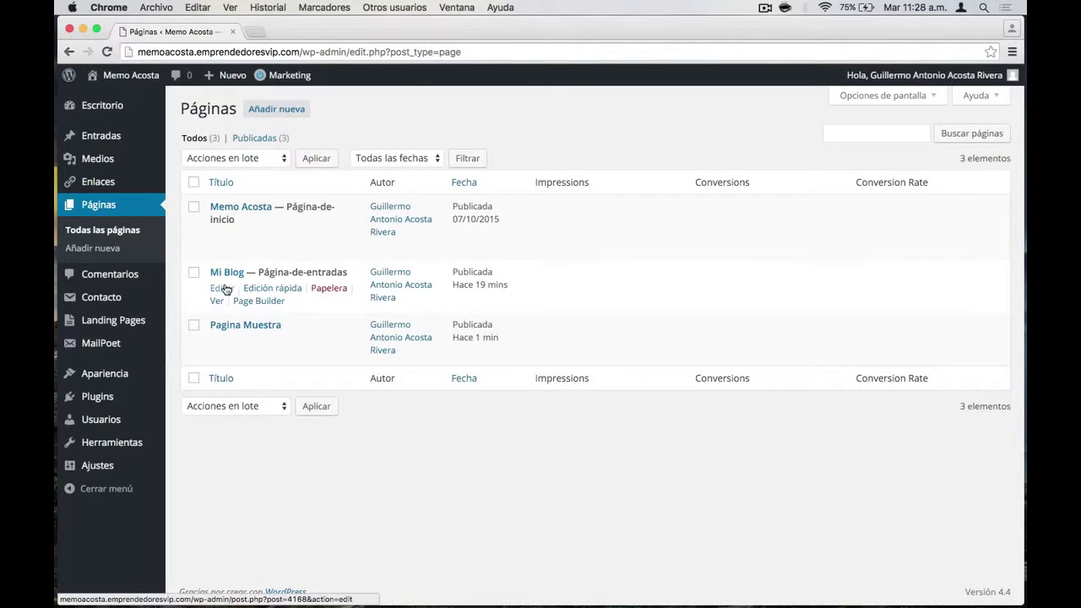
left_click(266, 288)
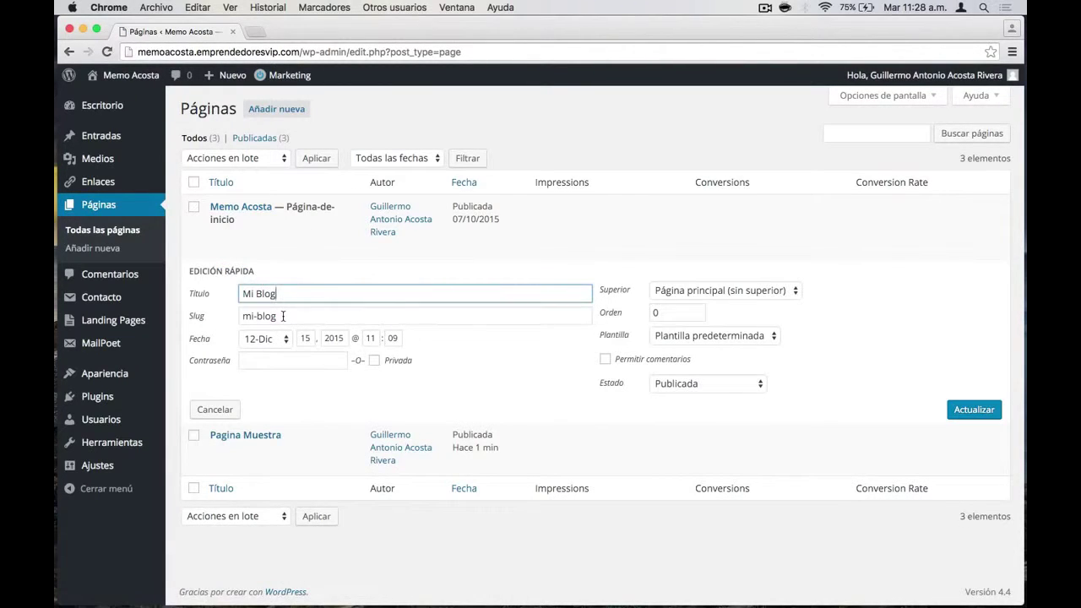
left_click(283, 316)
key("super+a")
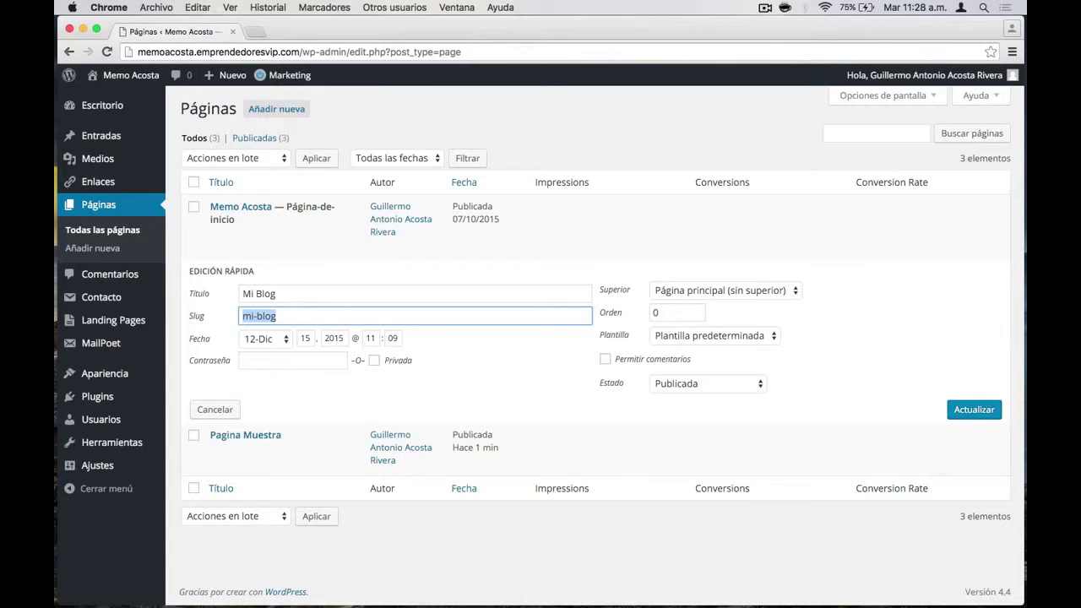
type("blo")
left_click(685, 340)
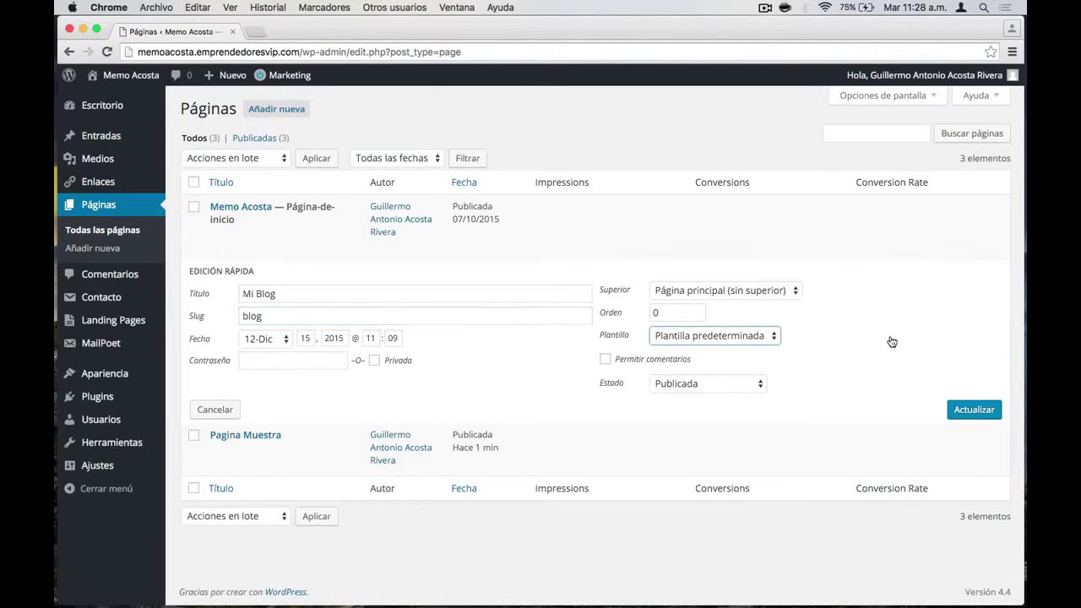
left_click(960, 412)
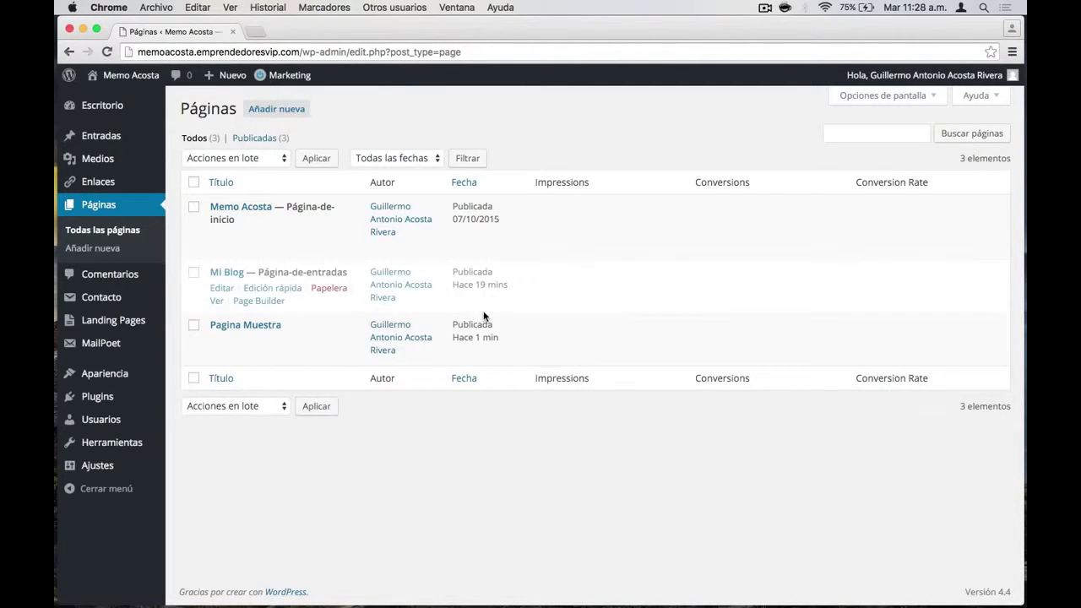
View the "Mi Blog" page in a separate tab, check its address, open the "Prueba" post and close the tab
left_click(219, 301, "super")
left_click(307, 31)
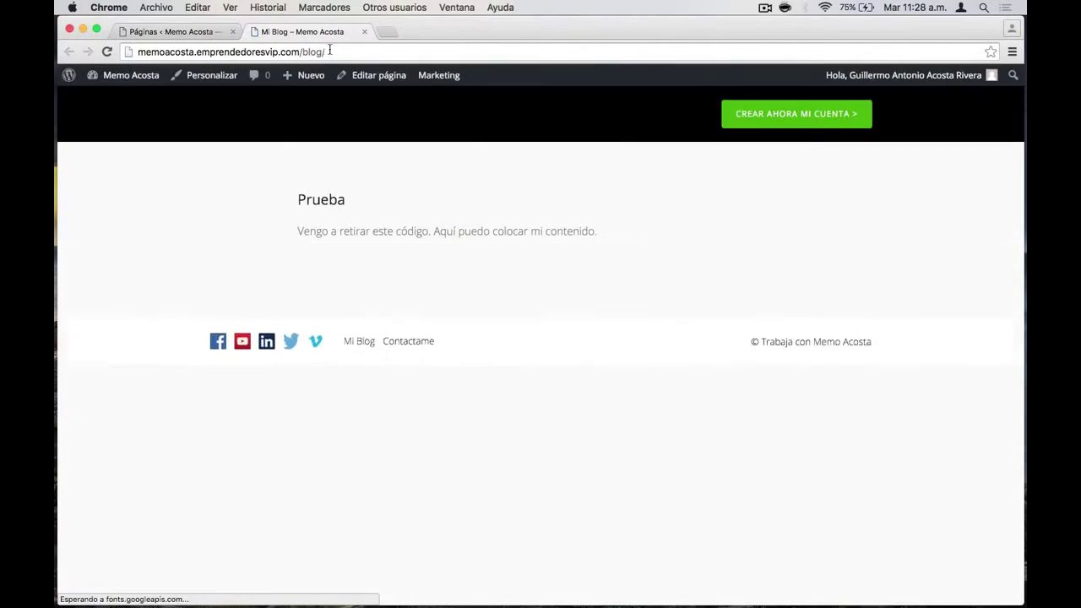
left_click(332, 51)
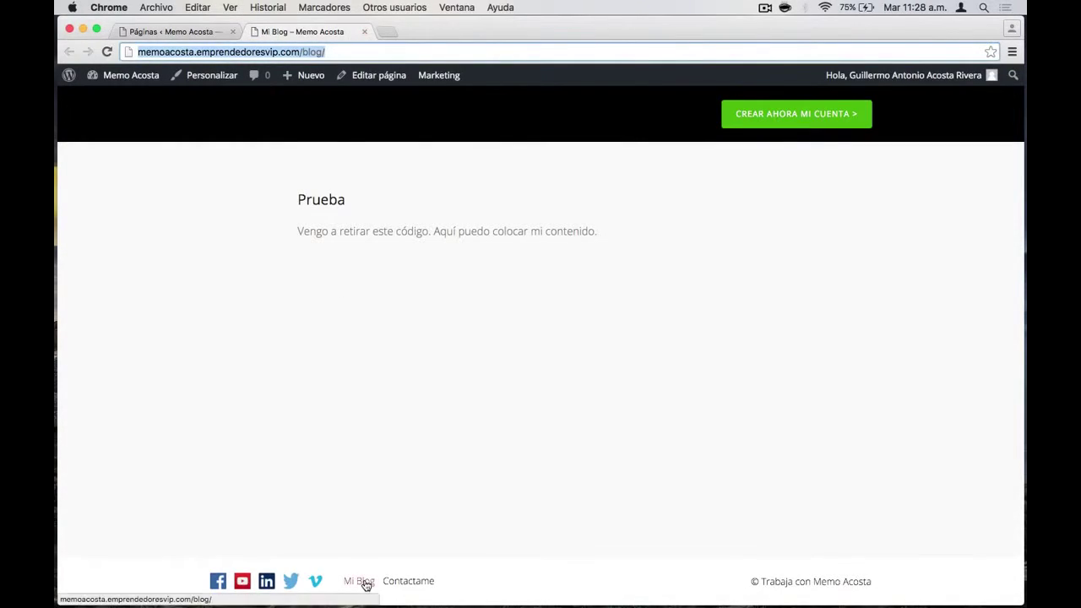
left_click(324, 201)
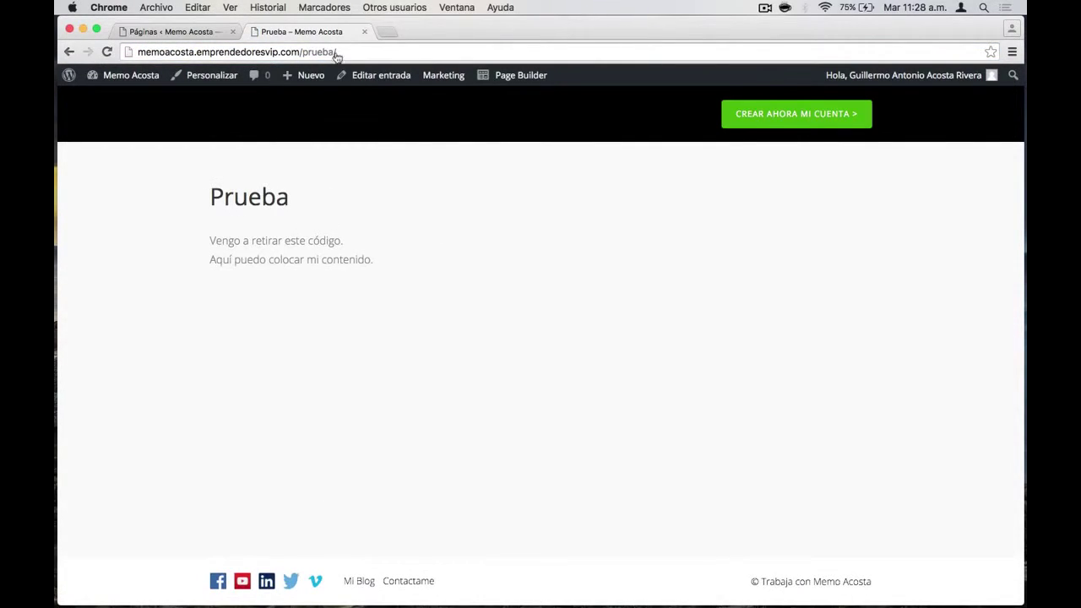
left_click(364, 32)
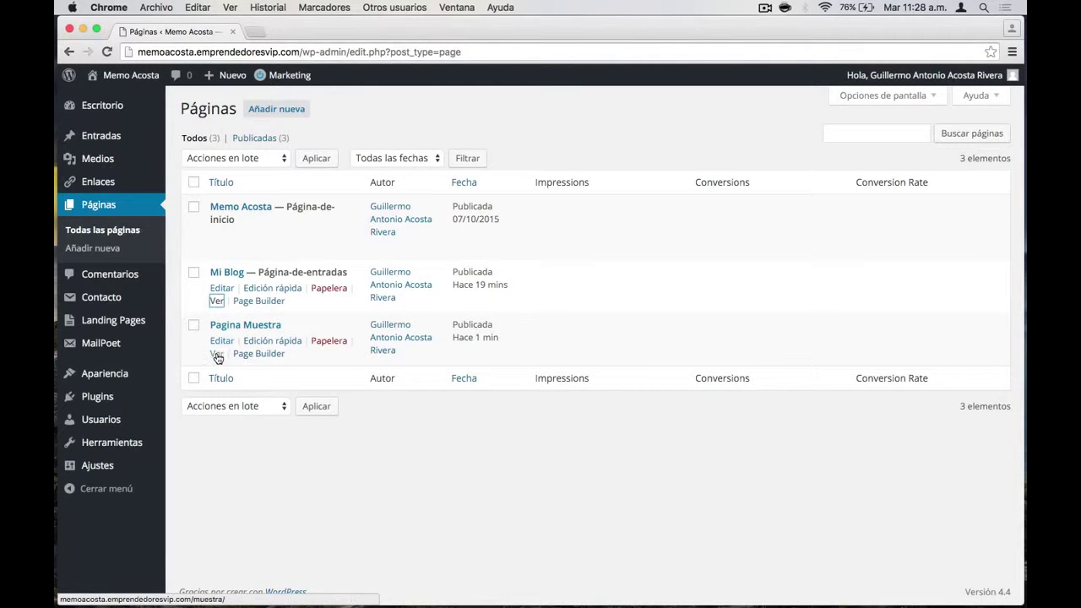
Open "Pagina Muestra" in the Page Builder and insert the "Hero Music" content block
left_click(216, 354)
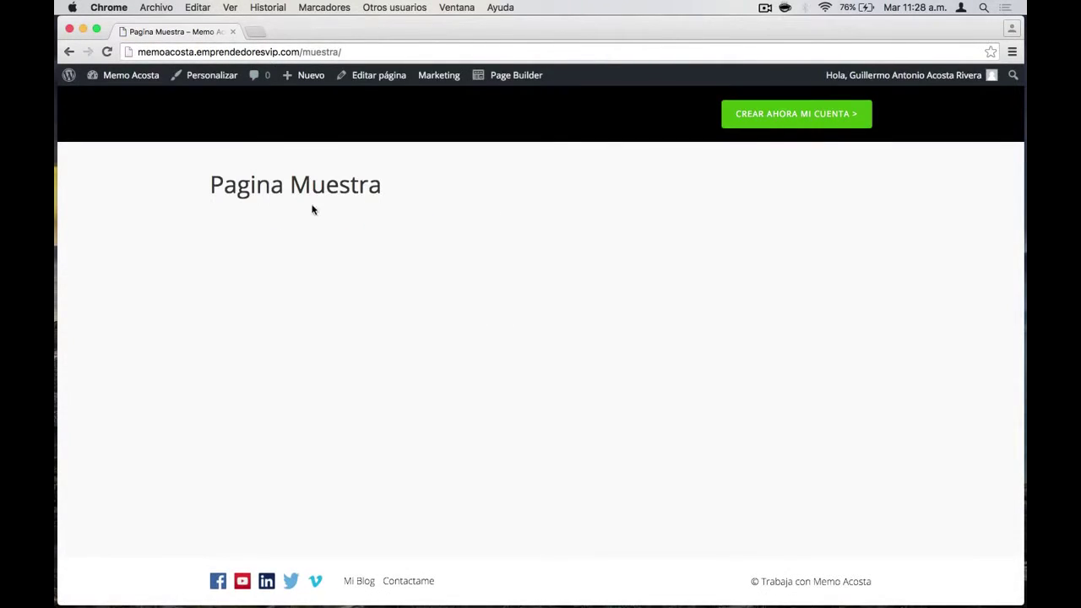
left_click(499, 79)
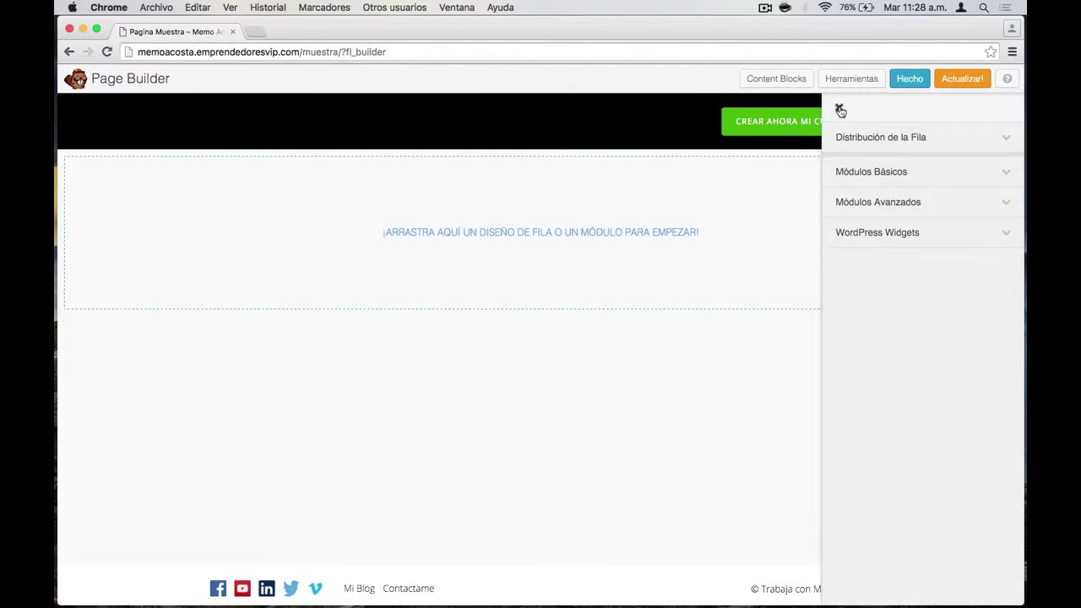
left_click(776, 78)
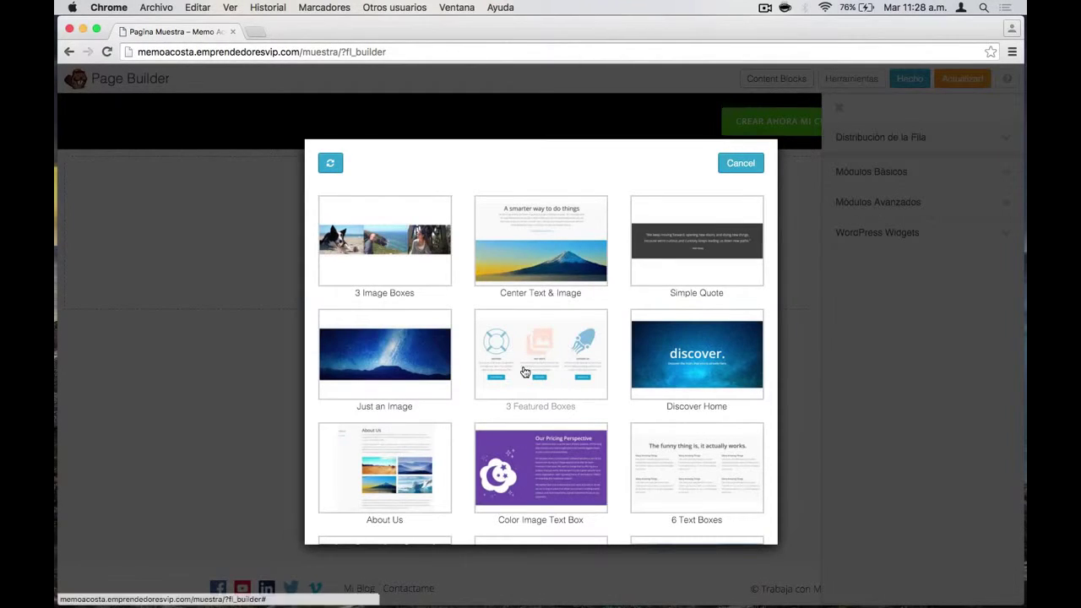
scroll(523, 372, "down", 10)
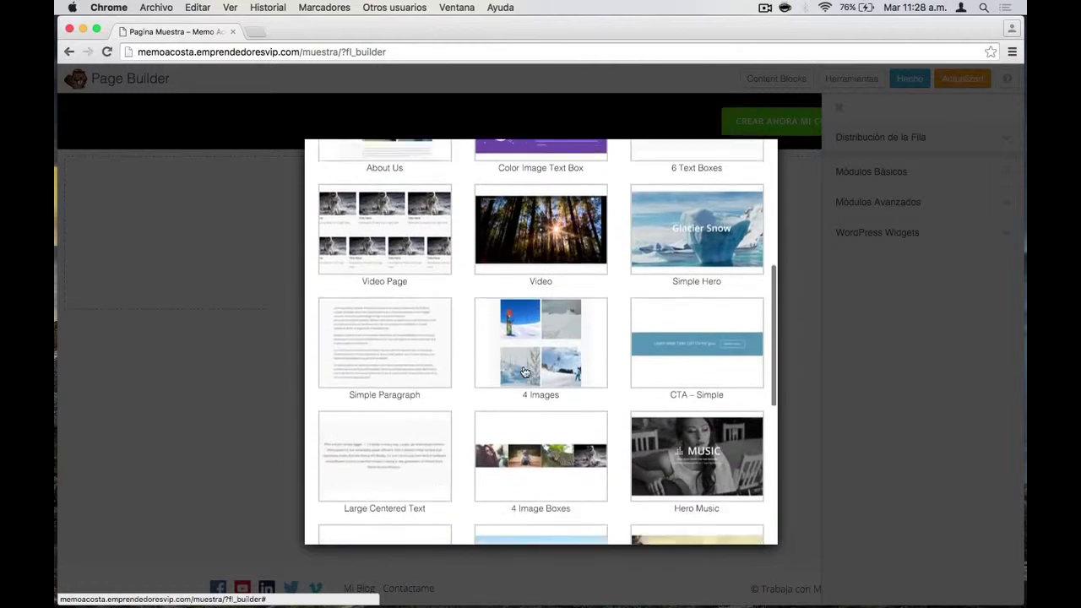
scroll(524, 369, "up", 5)
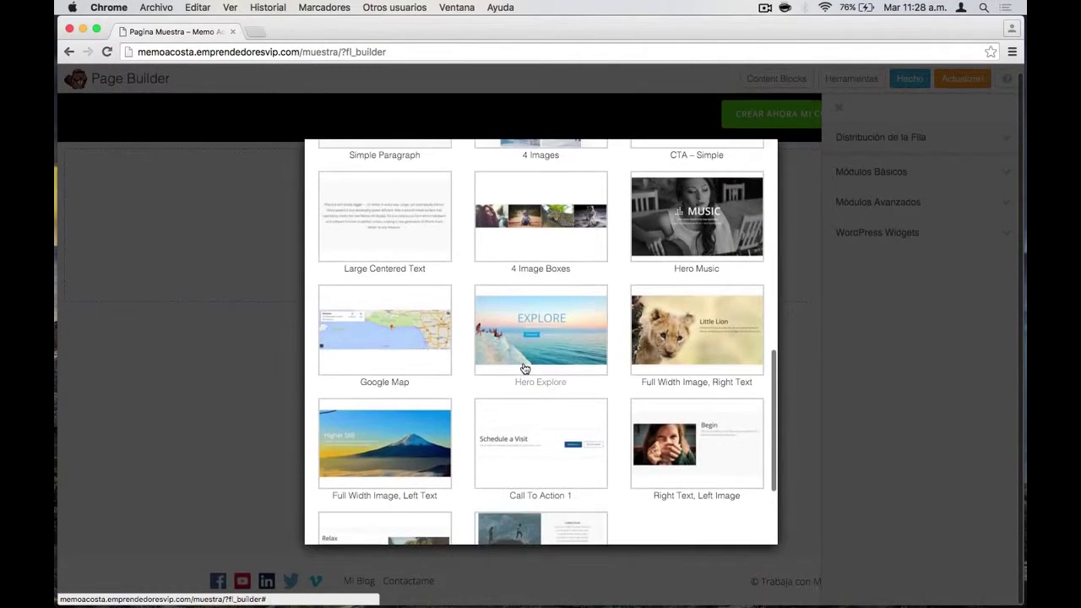
left_click(691, 304)
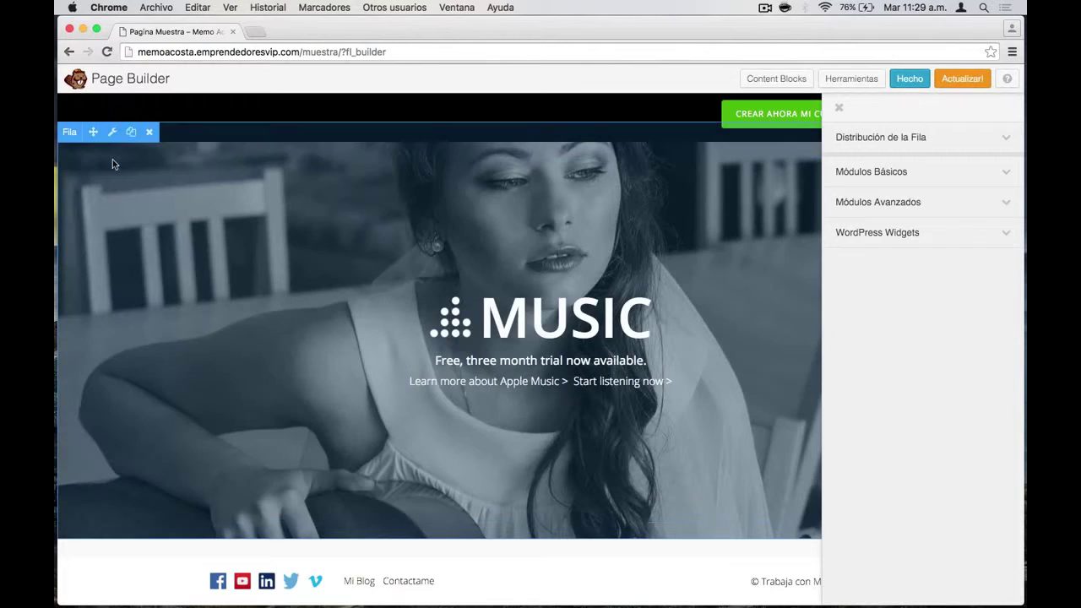
Set the hero row's background image to the starfish beach picture WebinarB1.jpg from the media library and save the row settings
left_click(113, 139)
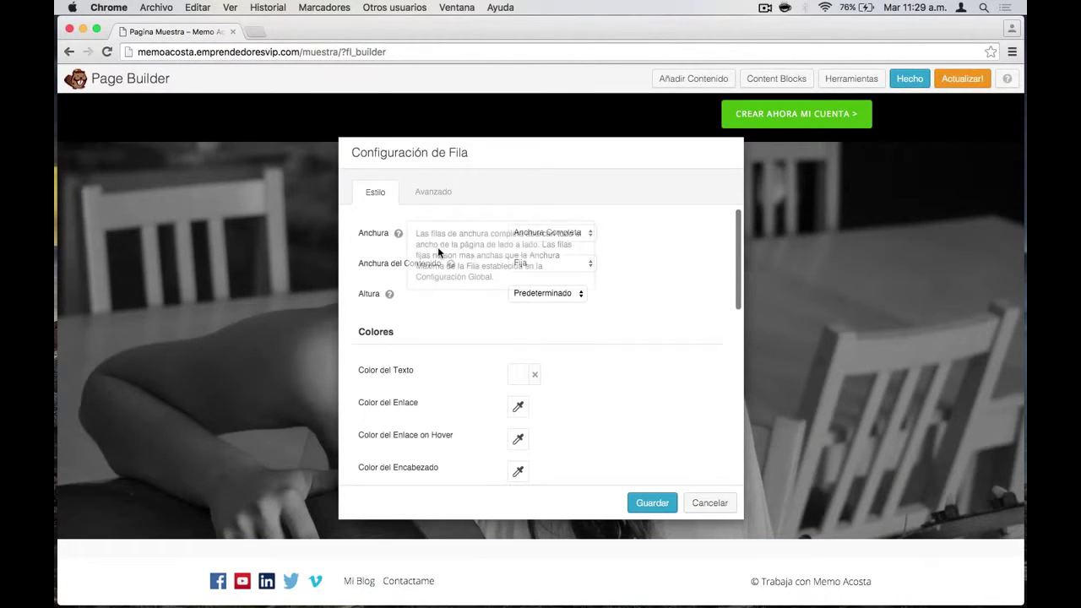
scroll(471, 341, "down", 3)
scroll(471, 341, "down", 4)
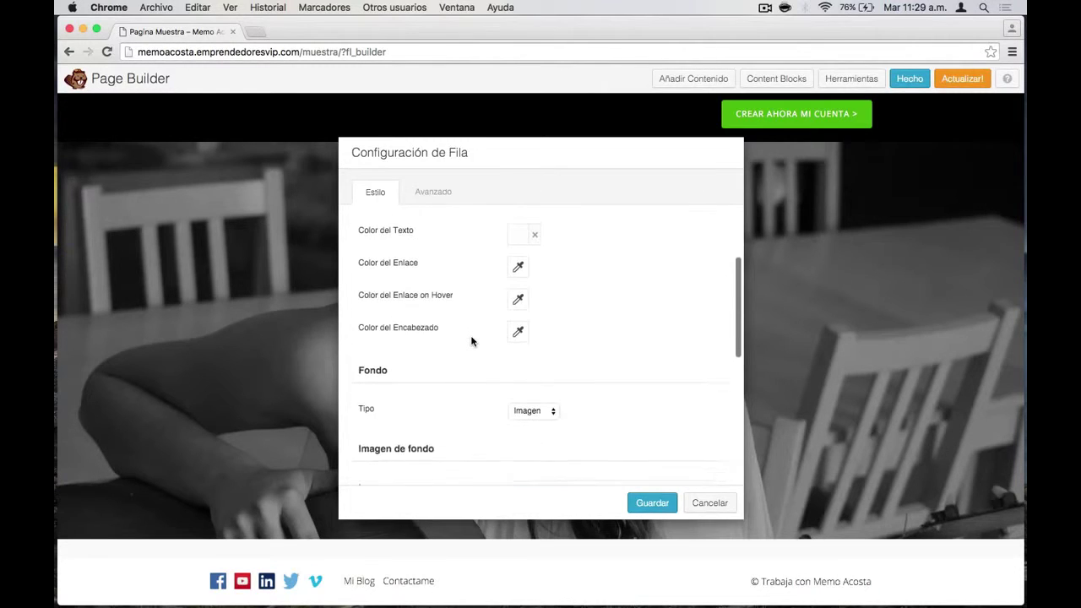
scroll(472, 342, "down", 4)
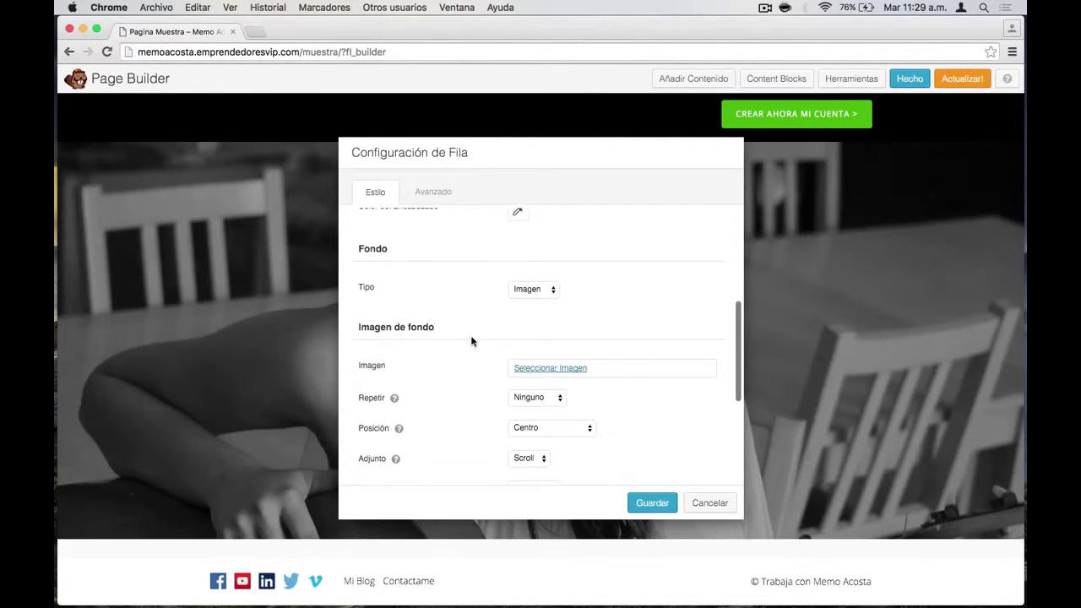
scroll(471, 341, "down", 9)
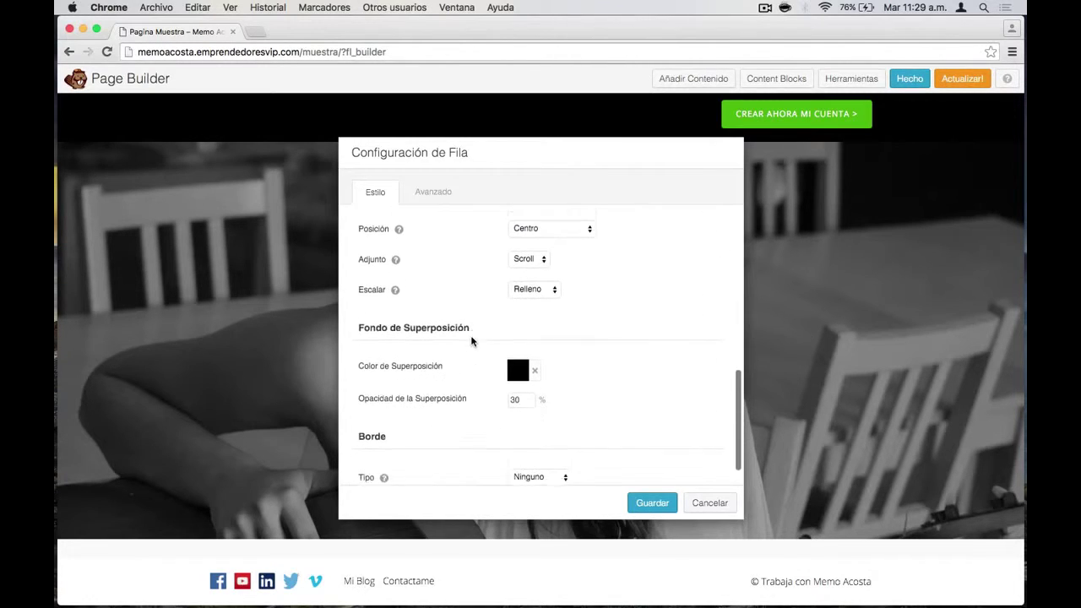
scroll(460, 363, "up", 10)
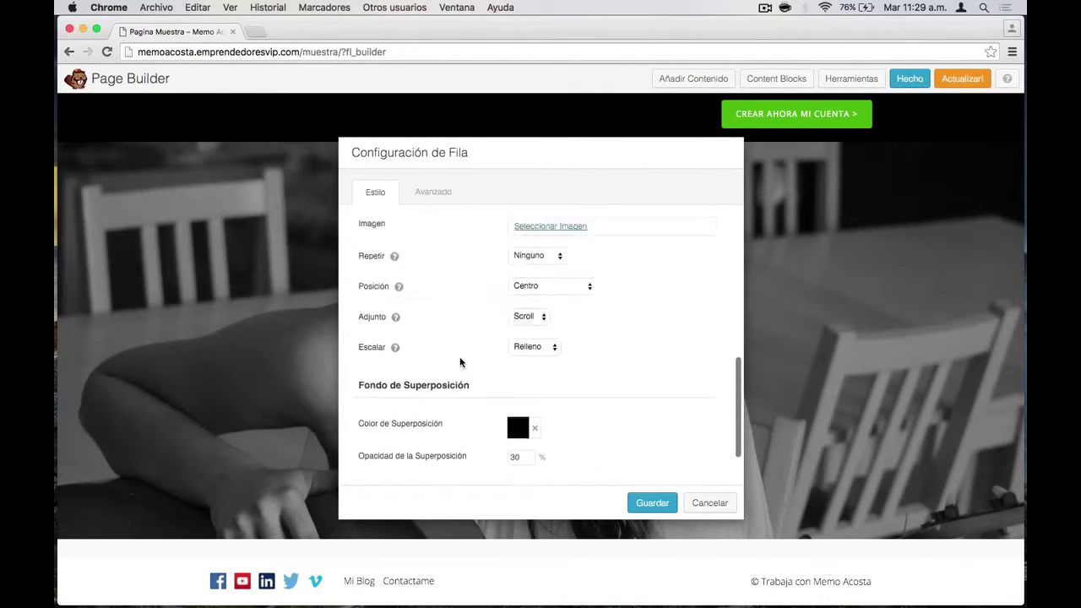
scroll(460, 364, "down", 2)
left_click(532, 356)
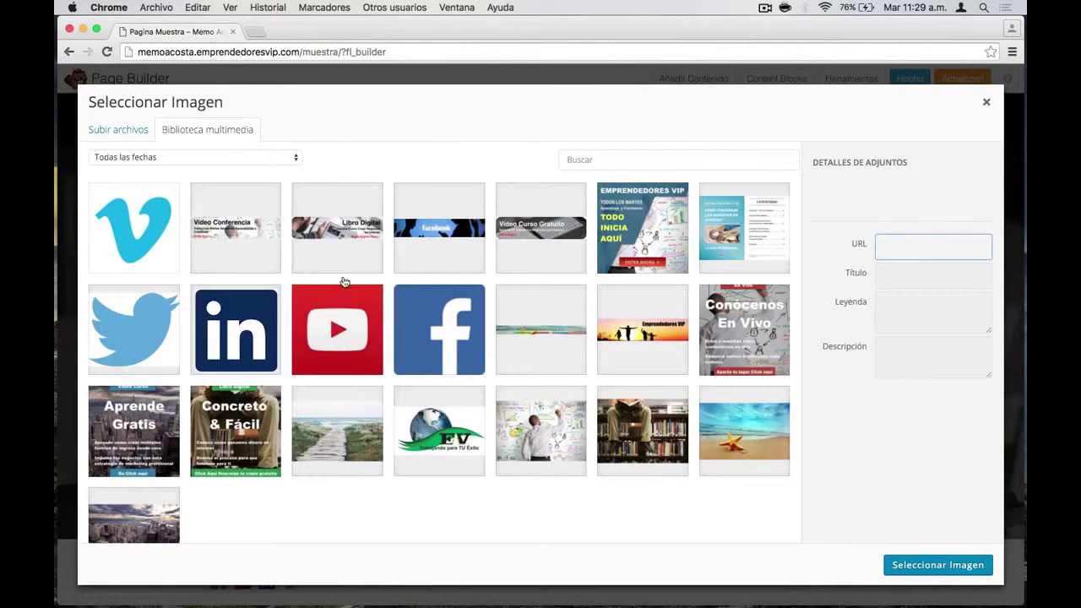
left_click(715, 424)
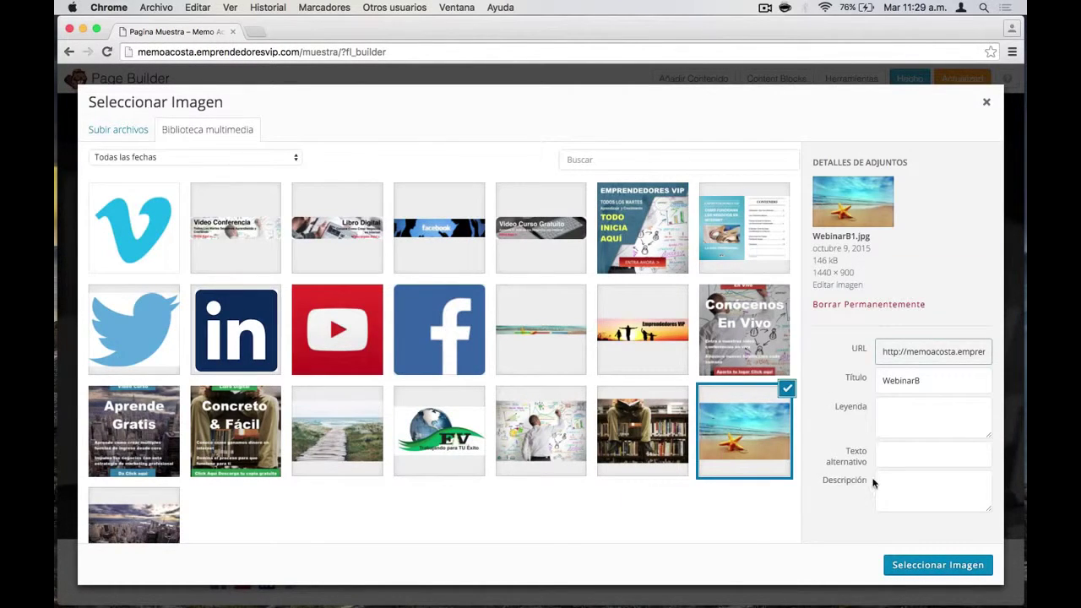
left_click(931, 564)
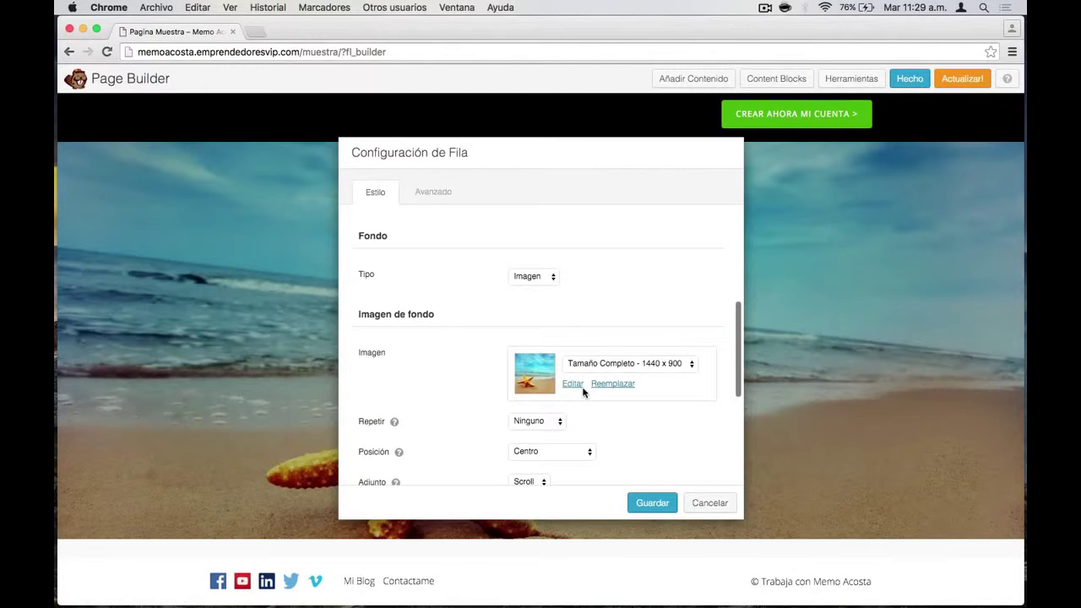
mouse_move(507, 155)
left_mouse_down()
mouse_move(498, 495)
mouse_move(532, 198)
mouse_move(522, 153)
left_mouse_up()
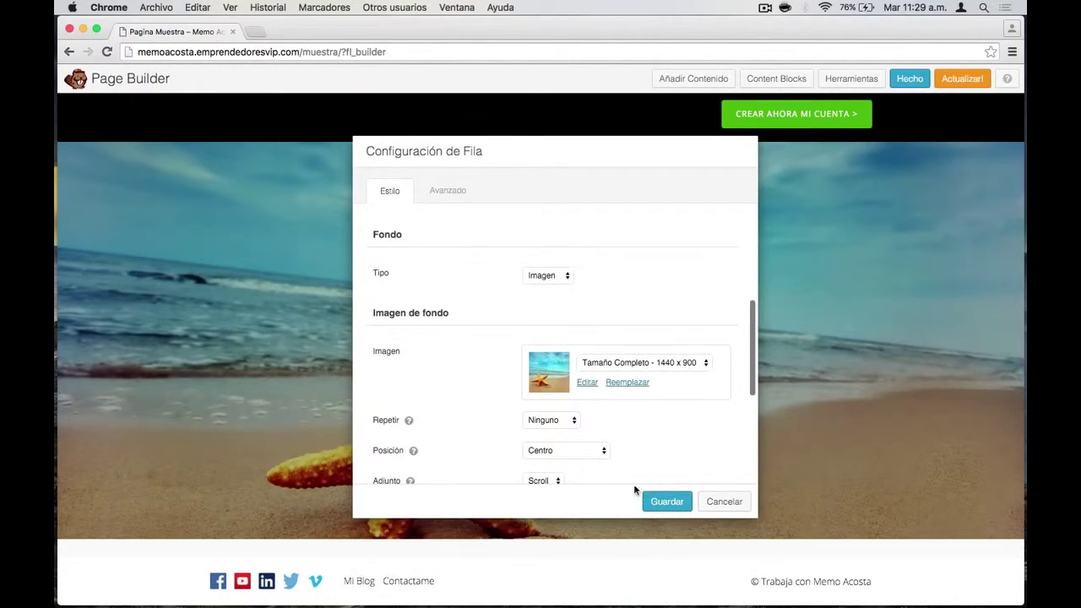
scroll(639, 439, "down", 5)
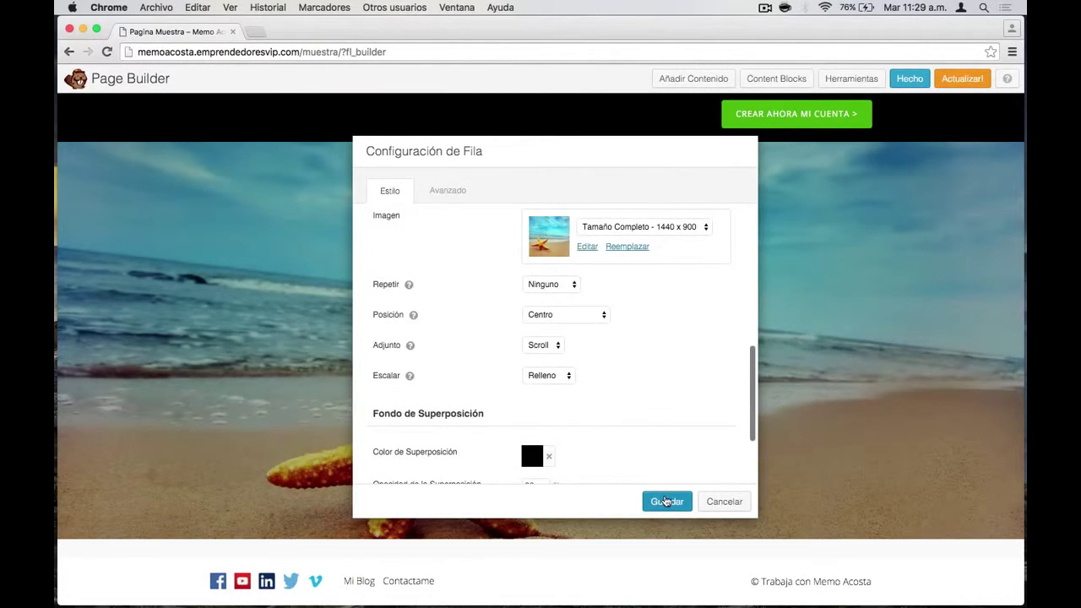
left_click(665, 501)
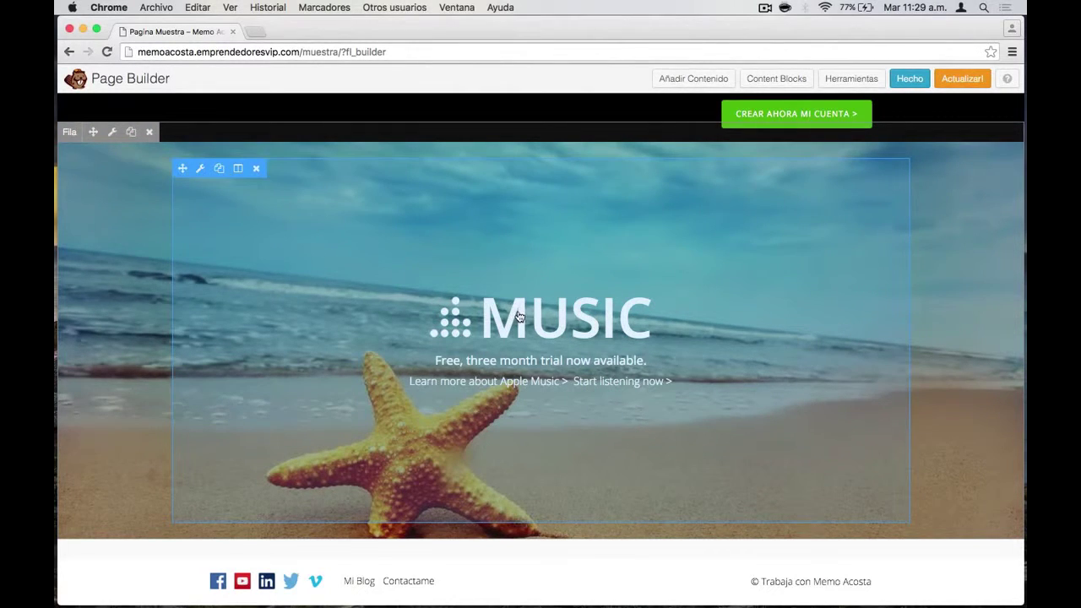
Edit the hero text module, deleting the logo image before the "MUSIC" heading and replacing the heading with "Muestra"
left_click(518, 316)
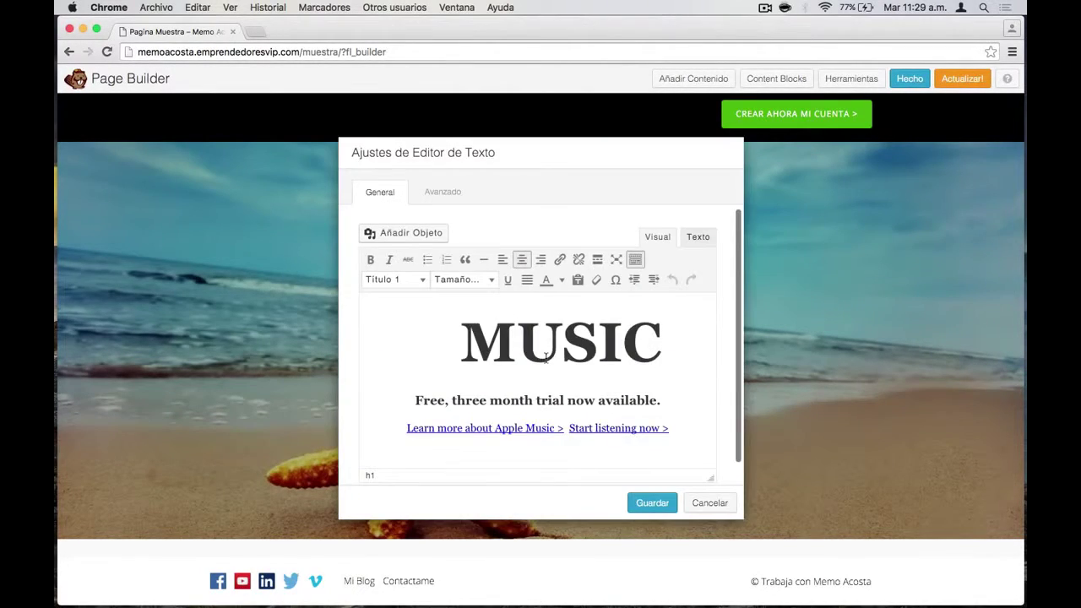
left_click(471, 329)
left_click(436, 338)
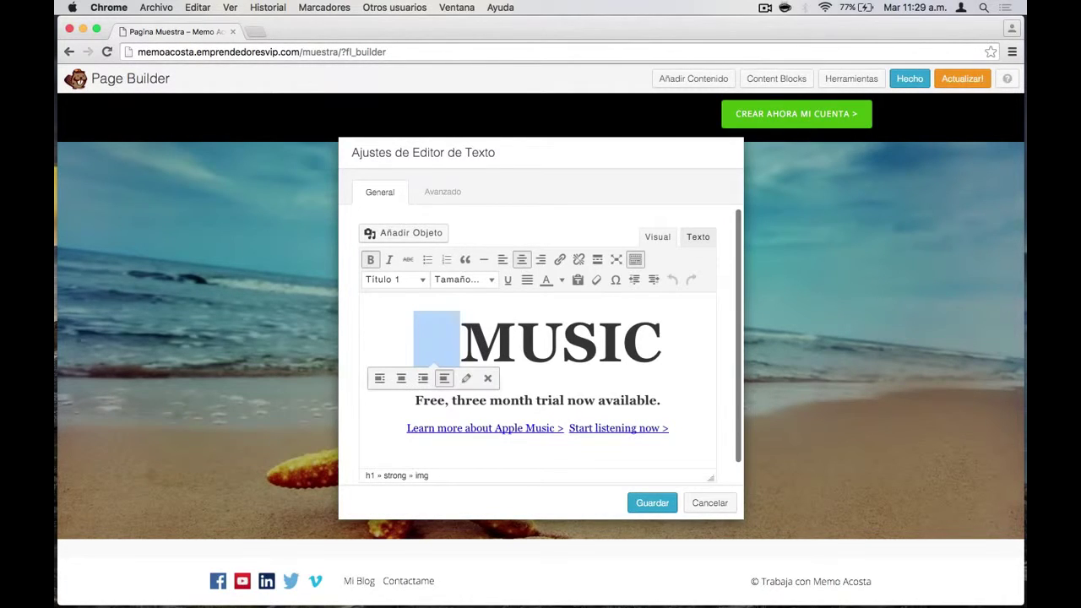
key("BackSpace")
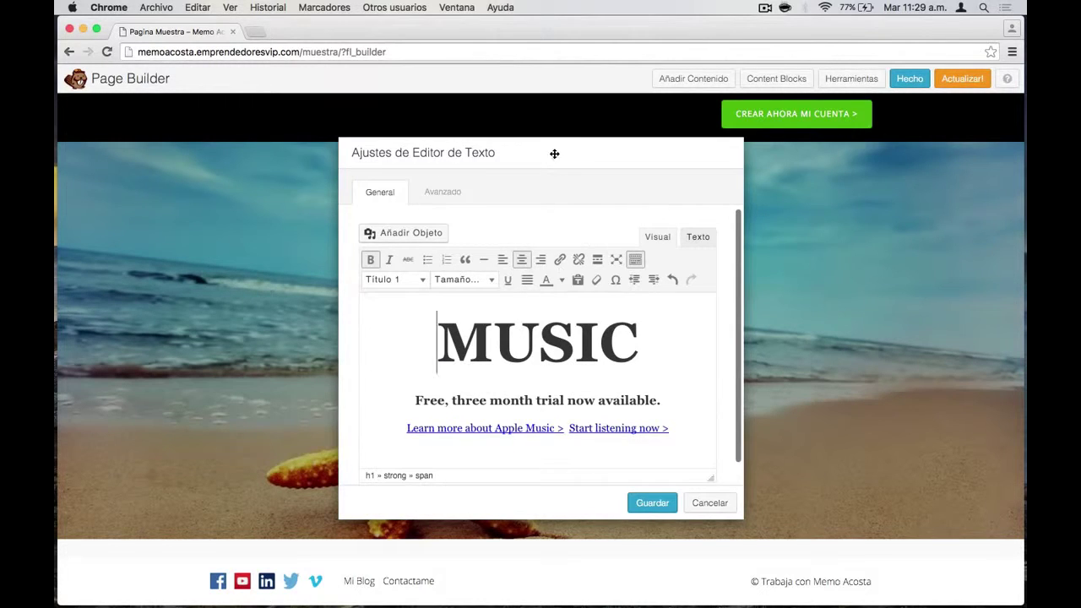
left_click_drag(555, 154, 550, 128)
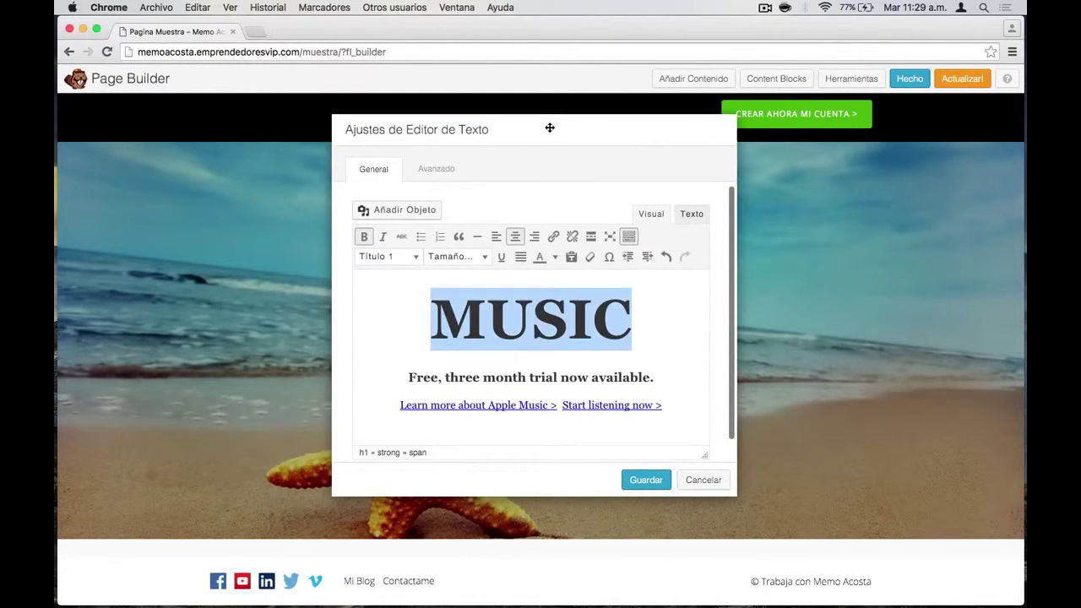
type("Muestra")
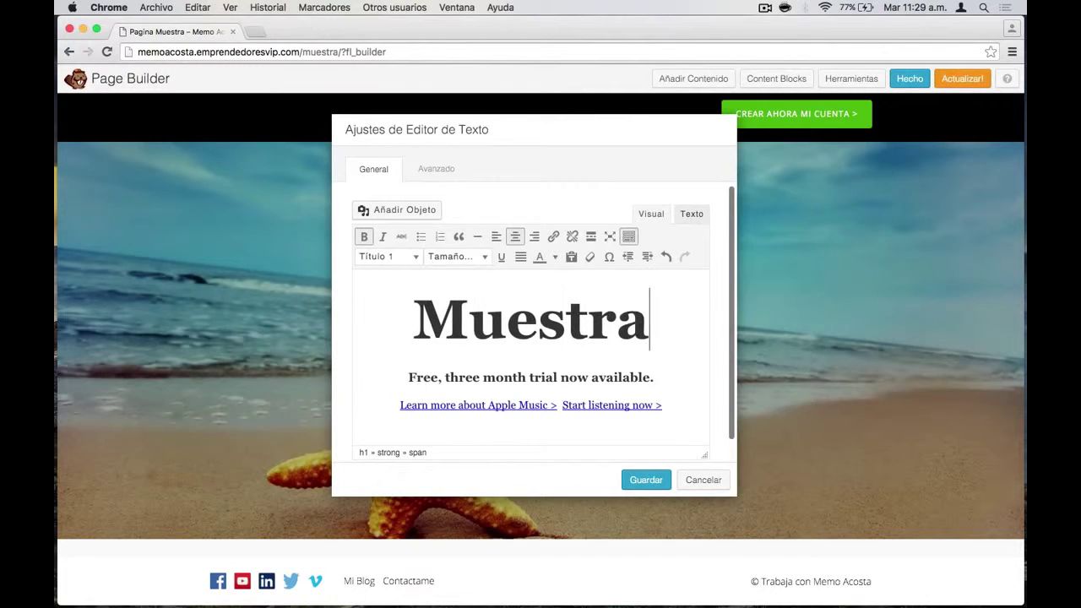
Replace the subheading below "Muestra" with "Esta pagina es una página muestra."
key("Down")
key("shift+Home")
type("Esta pagina es")
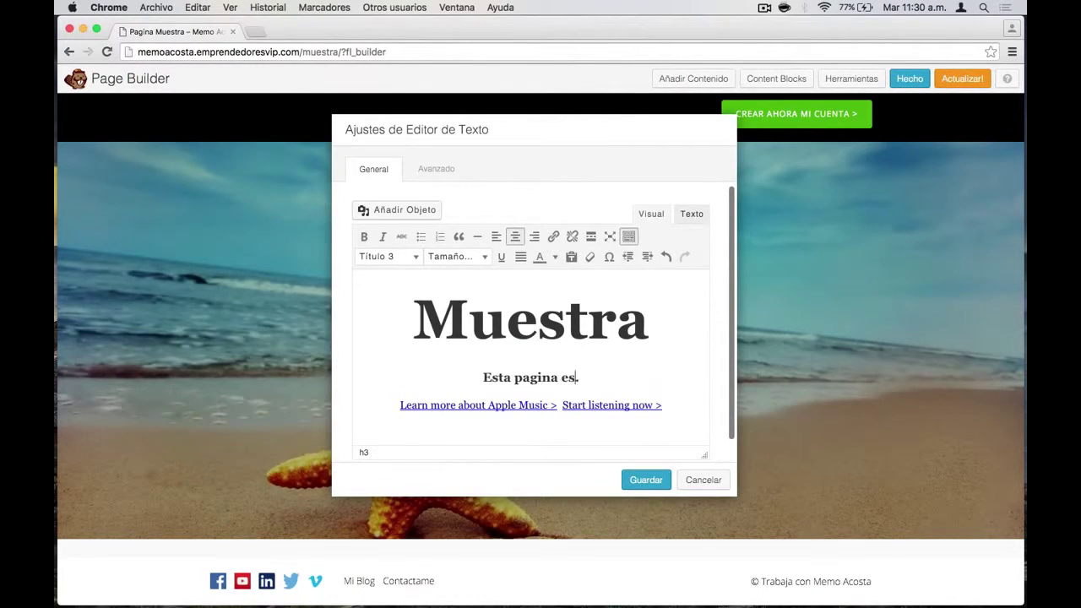
type(" una pagina ")
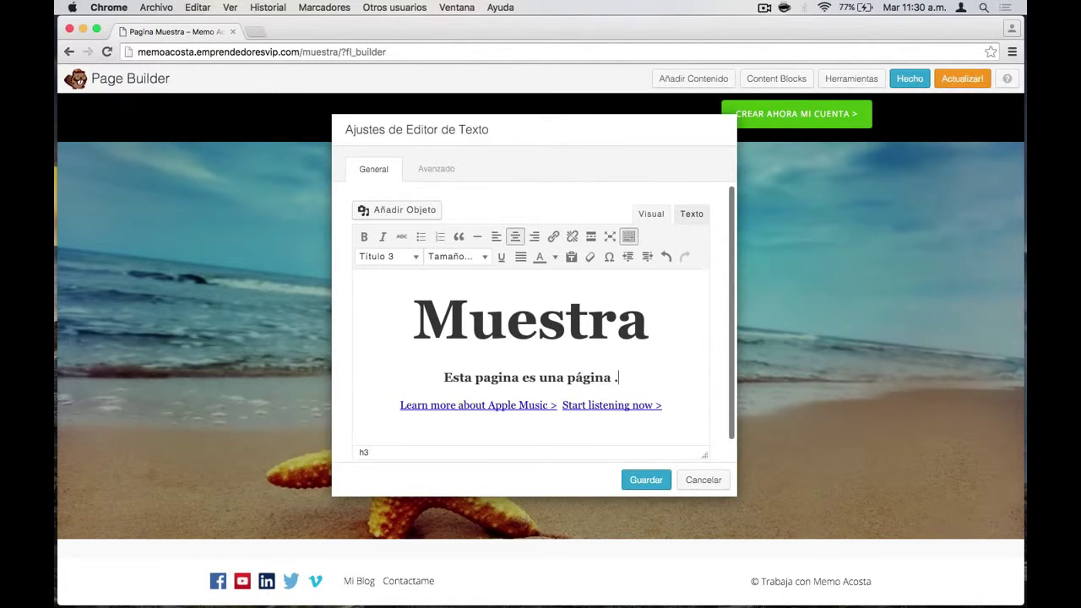
type("muestra")
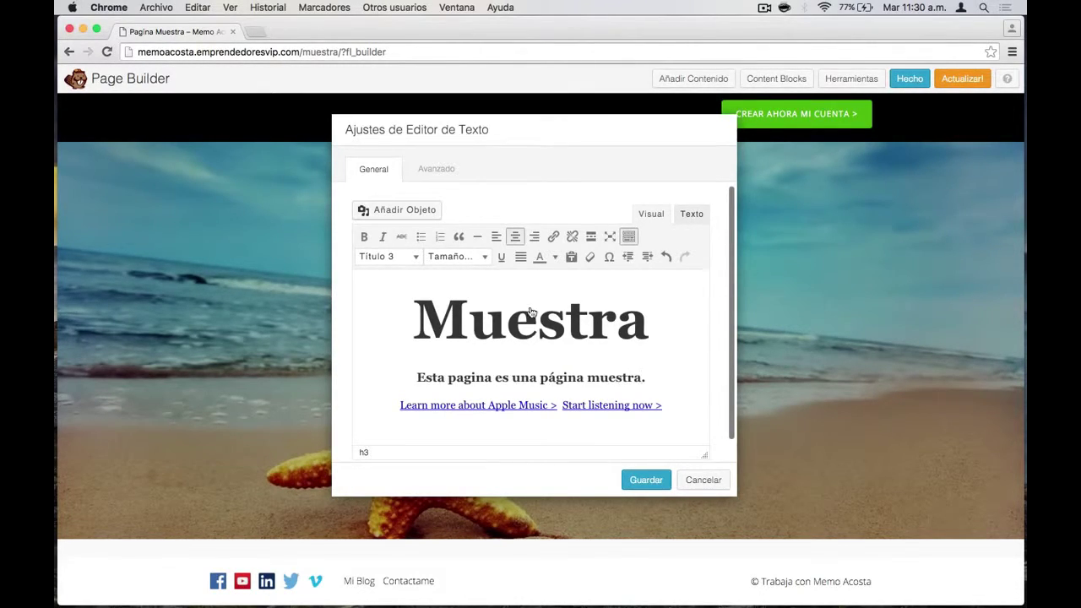
left_click(492, 406)
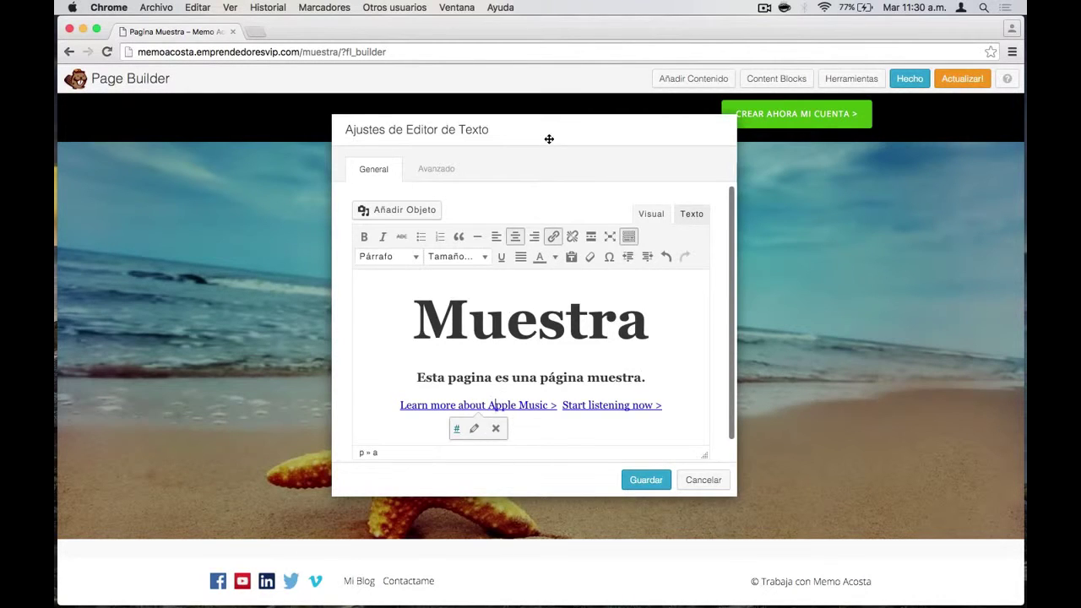
left_click_drag(549, 138, 579, 129)
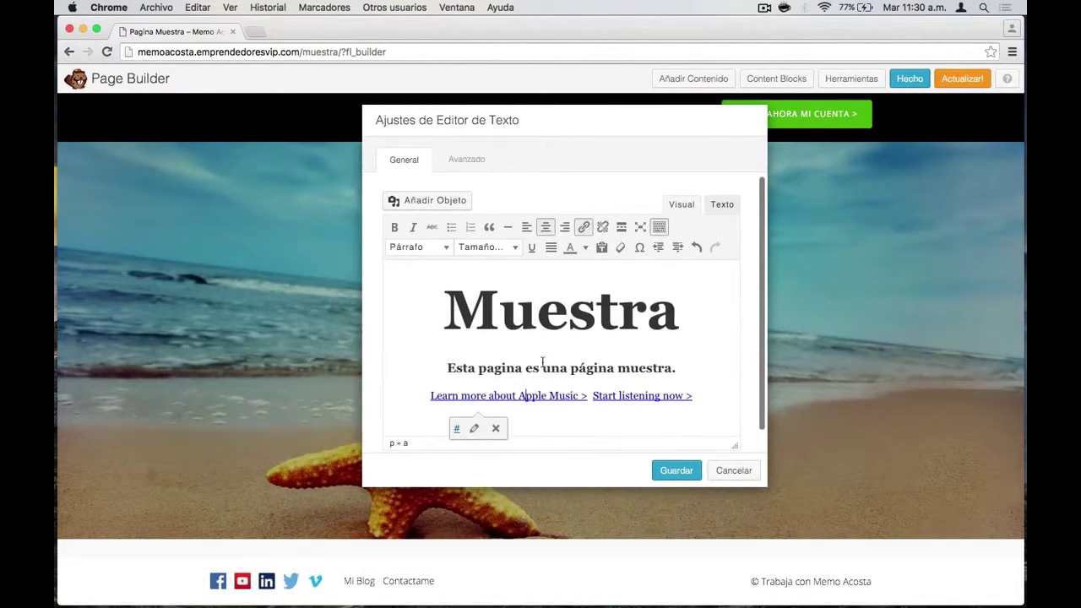
left_click(581, 397)
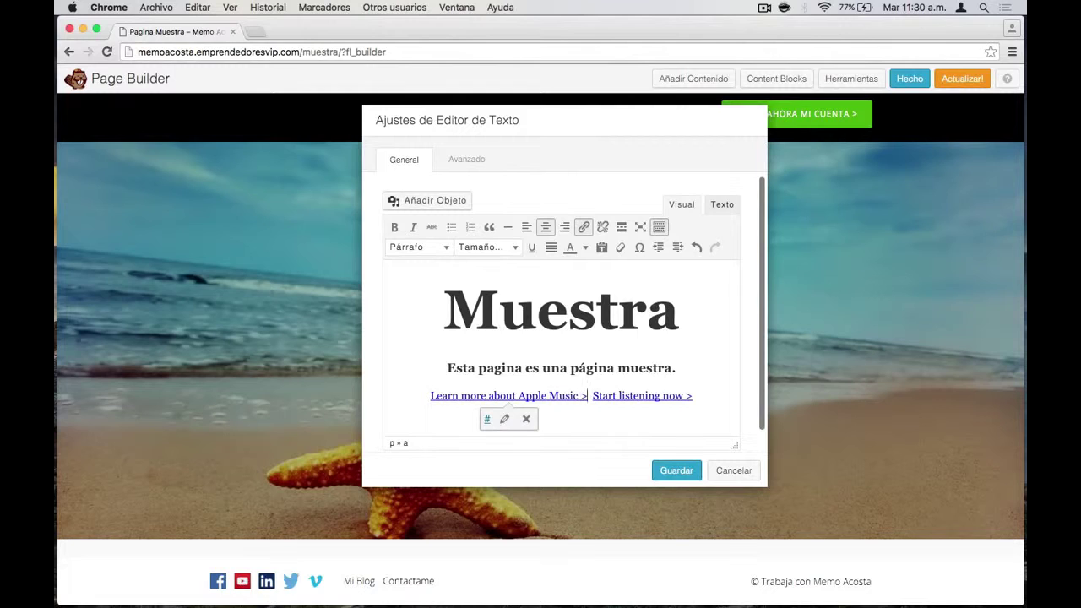
left_click_drag(587, 395, 430, 395)
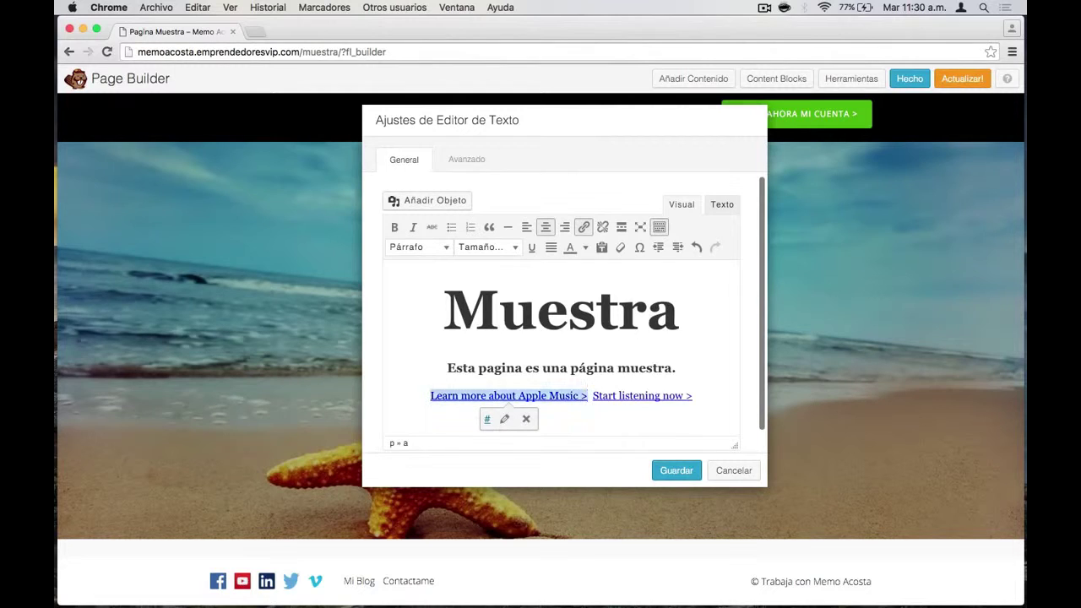
left_click(504, 419)
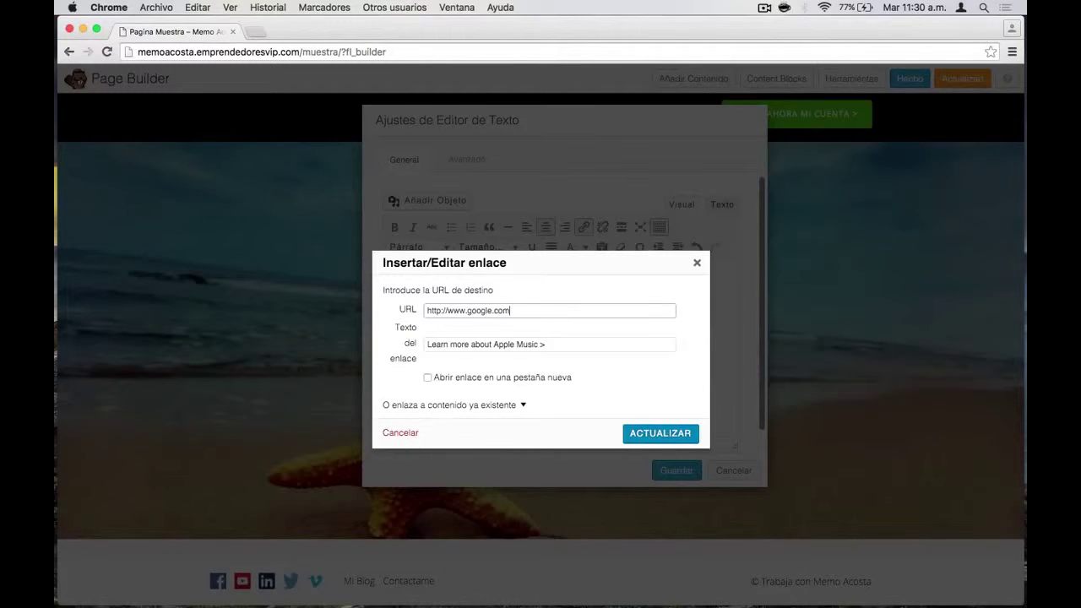
left_click(428, 378)
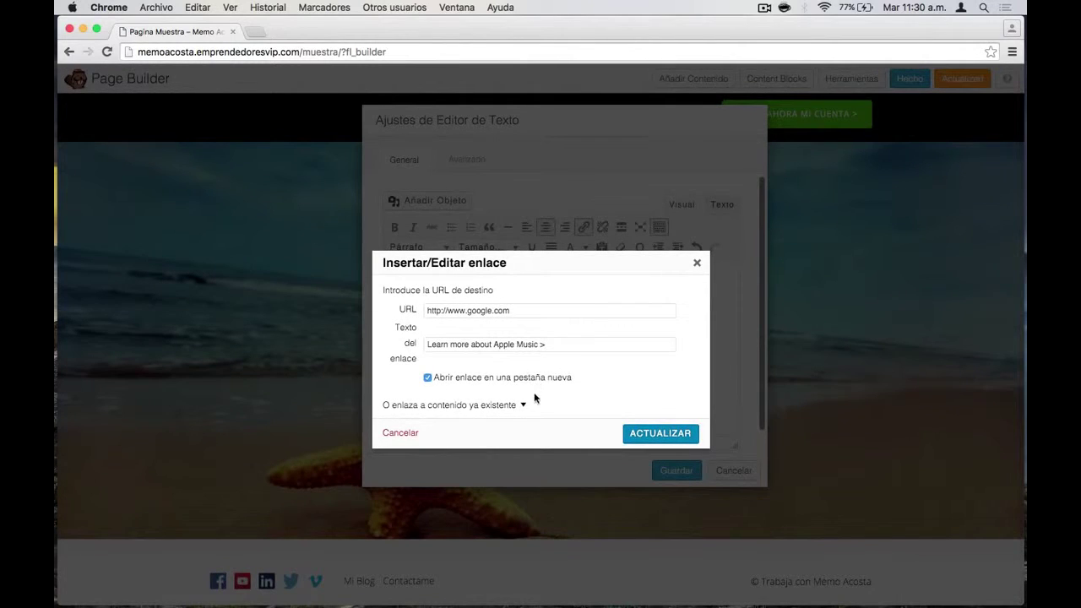
left_click(659, 433)
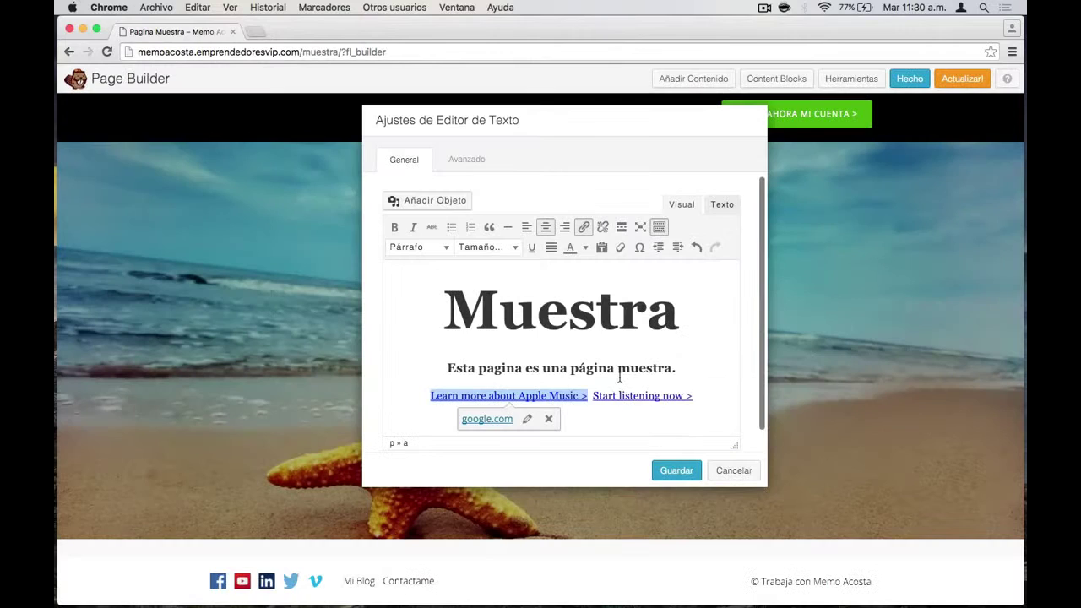
Change the "Start listening now >" link's text to "Conoce Mi Blog" and link it to the existing "Mi Blog" page
left_click(660, 395)
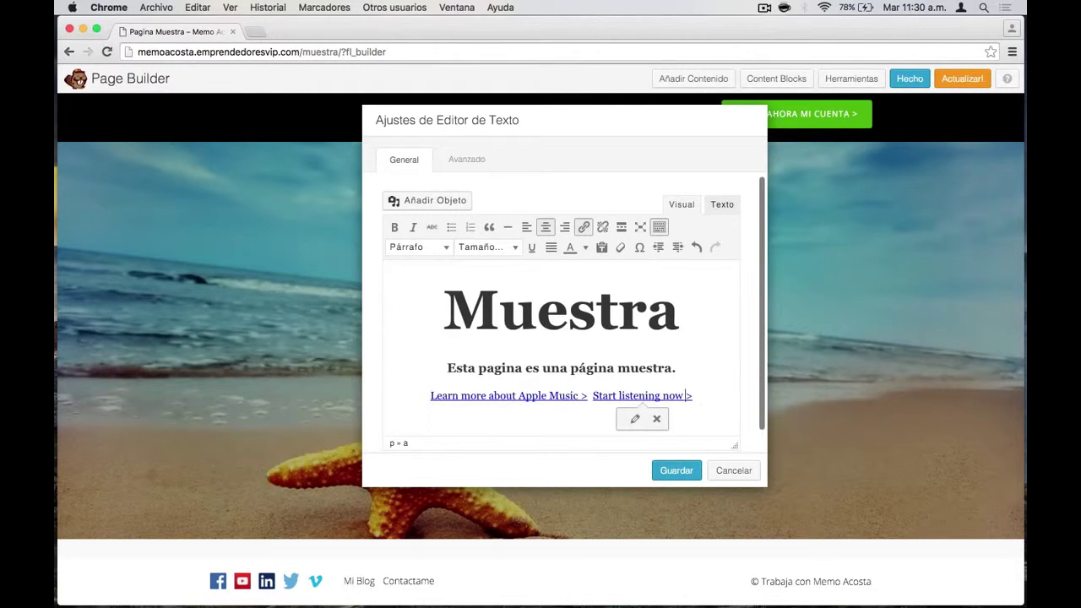
left_click_drag(693, 395, 592, 396)
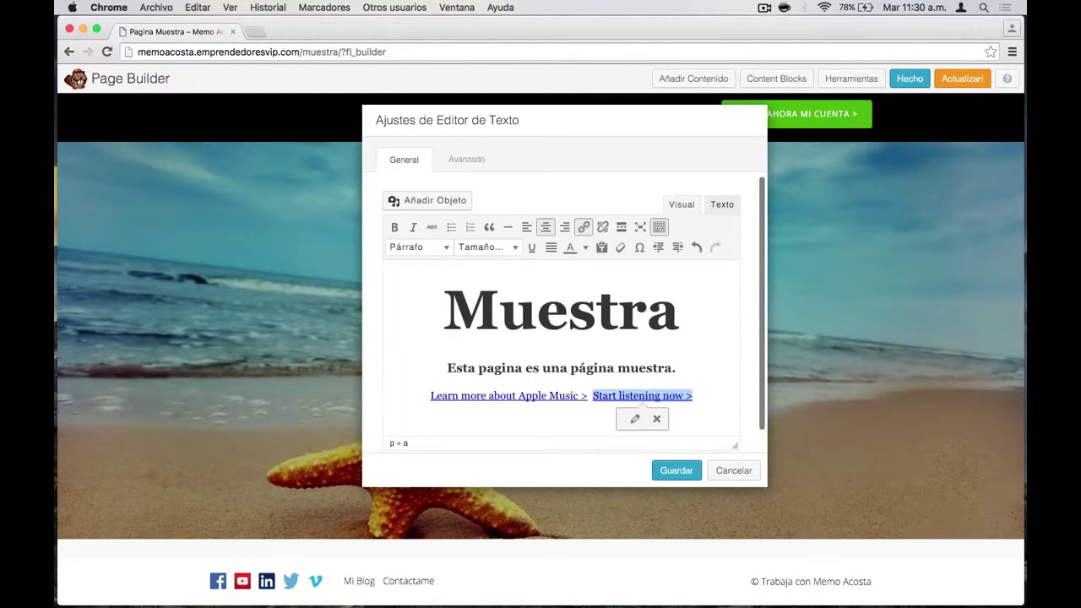
left_click(637, 419)
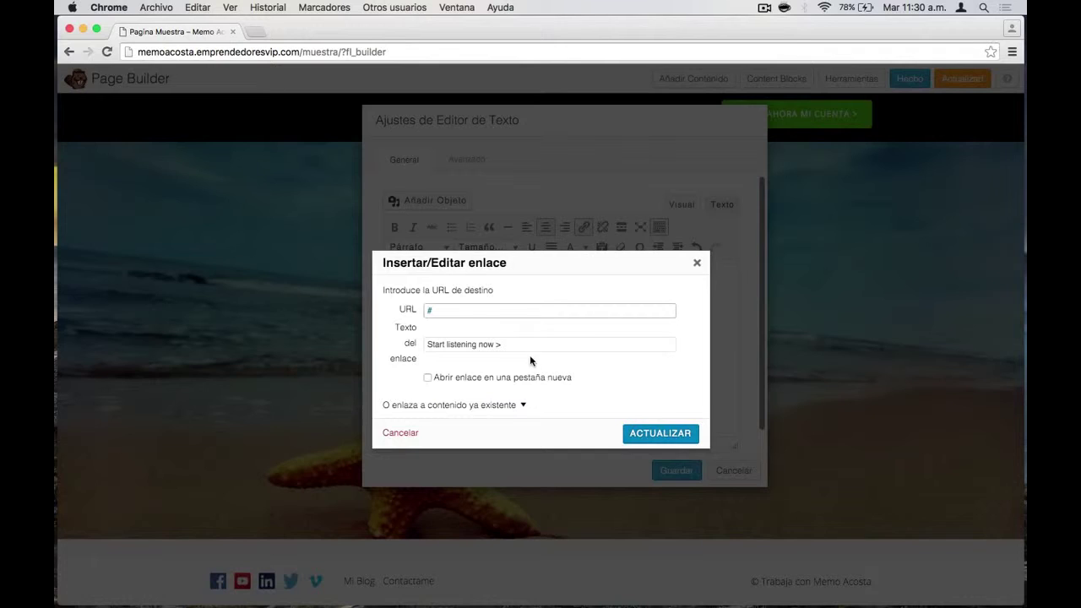
left_click(514, 346)
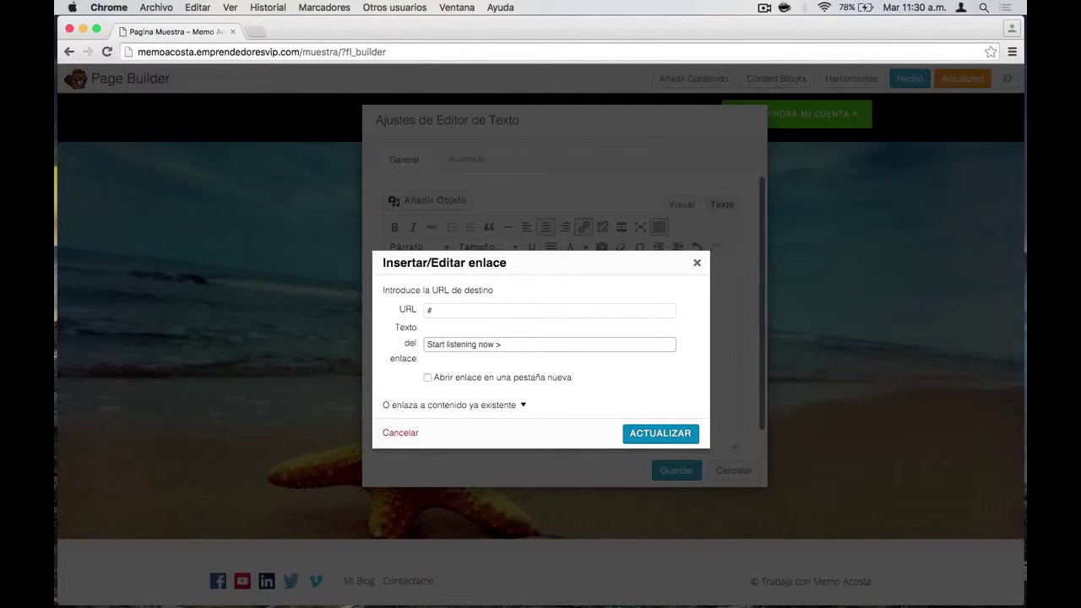
type("Conoce Mi Blog")
left_click(475, 312)
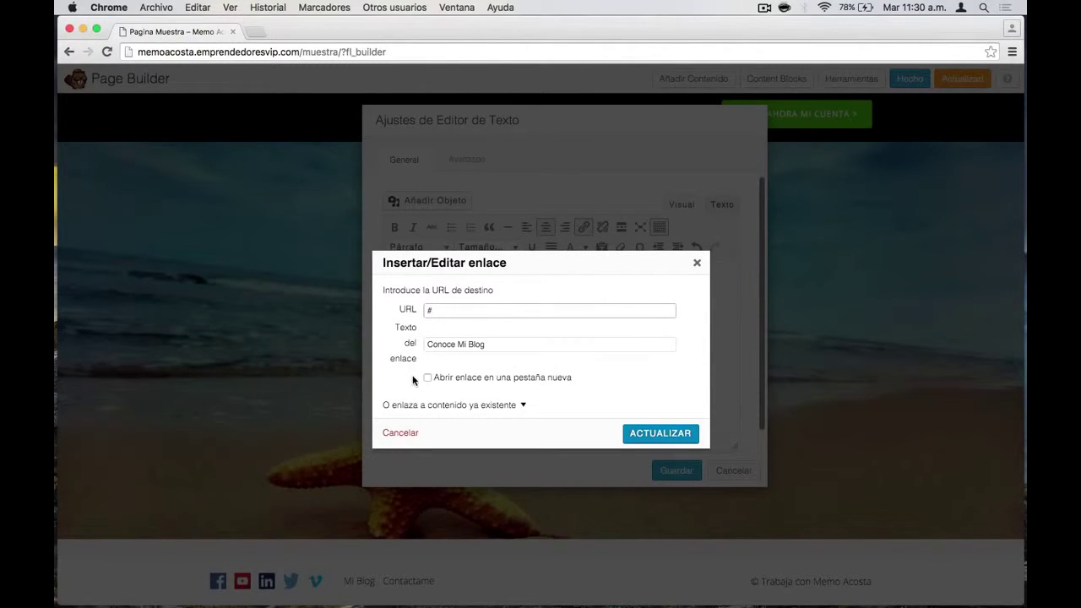
left_click(521, 405)
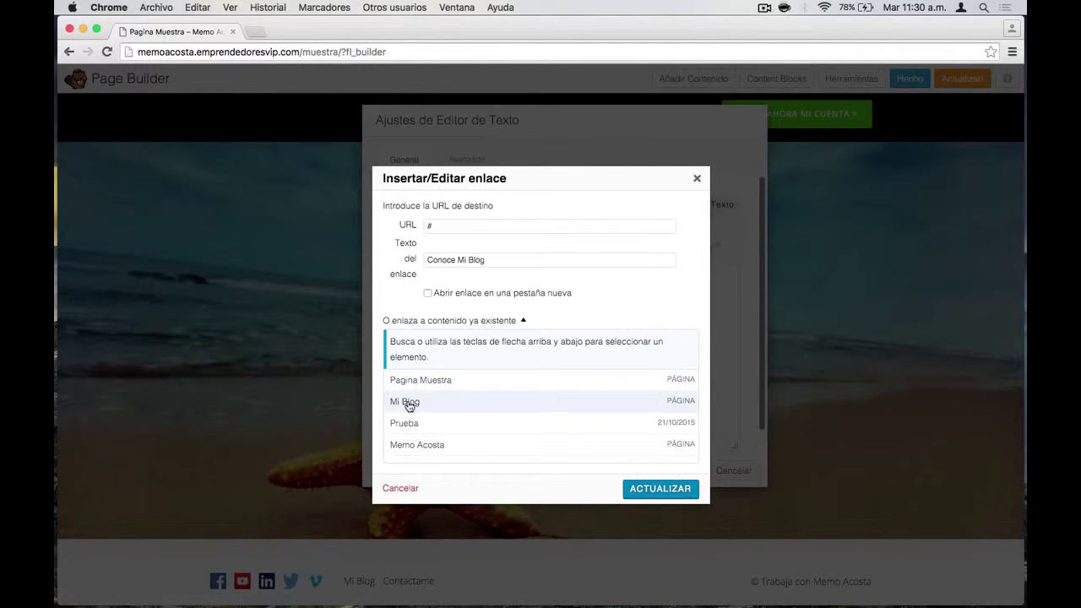
left_click(414, 401)
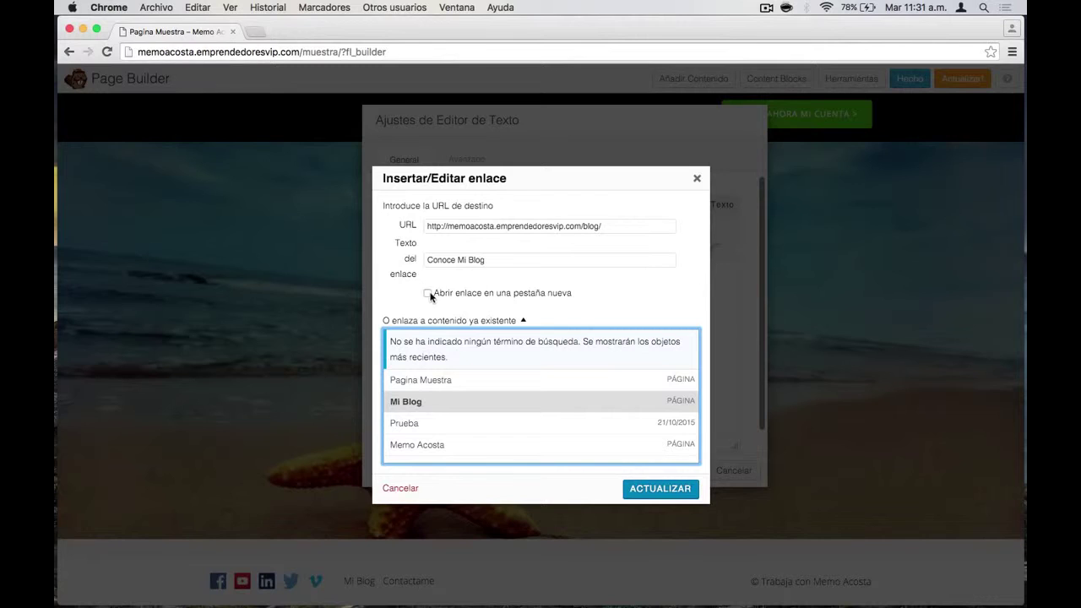
left_click(521, 321)
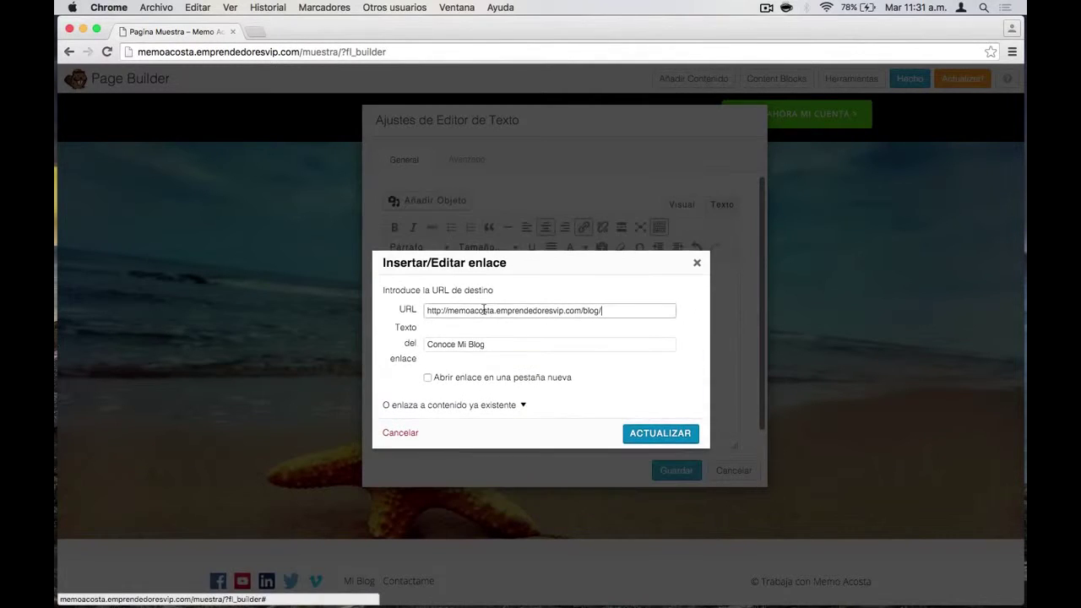
left_click(642, 434)
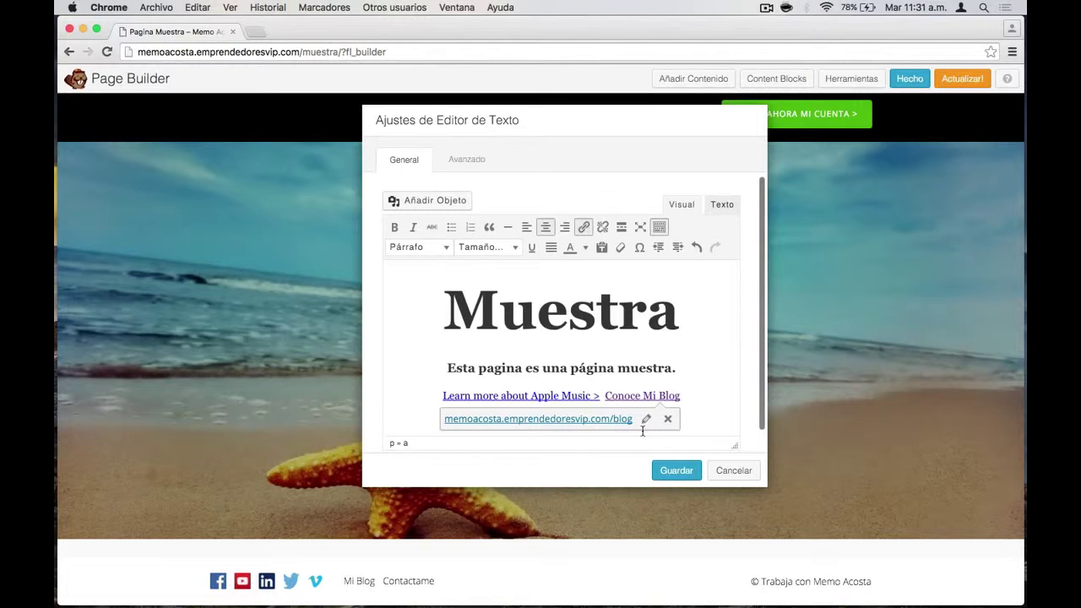
Save the hero text changes and add the "4 Image Boxes" content block to the page
left_click(676, 471)
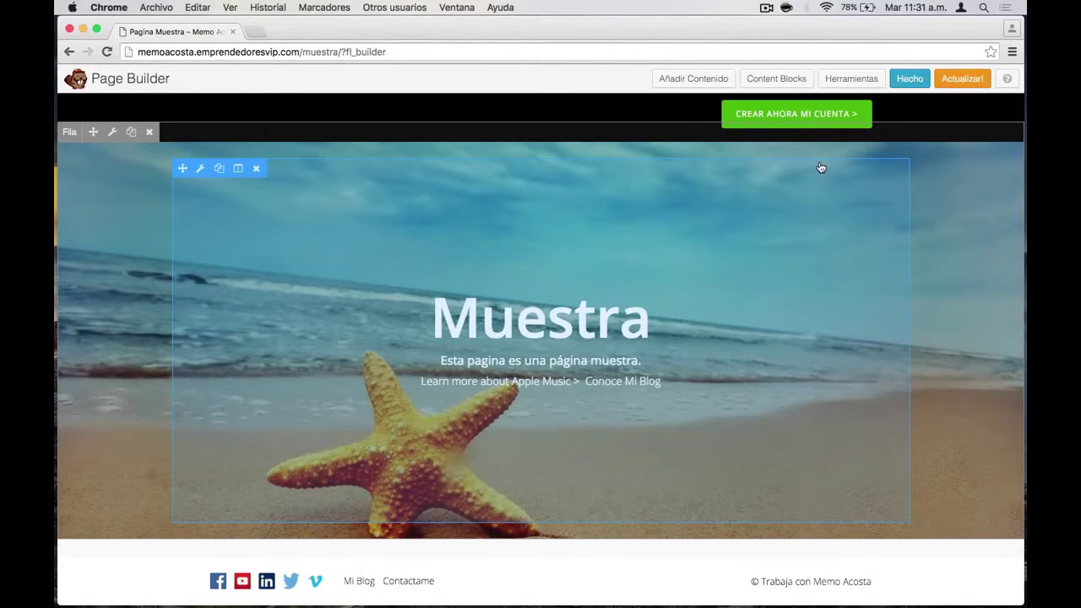
left_click(765, 80)
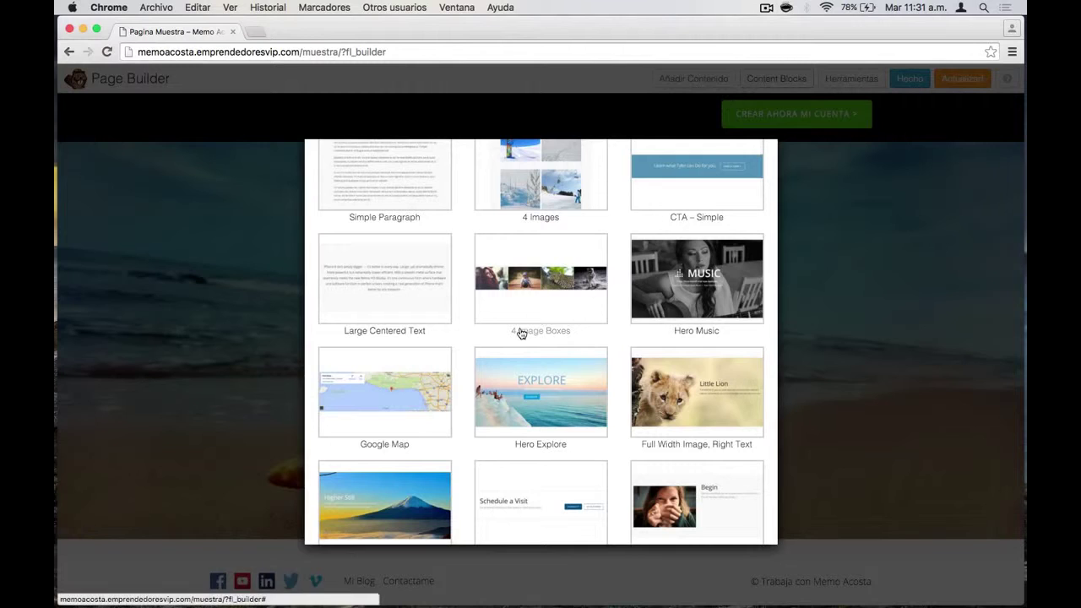
left_click(536, 285)
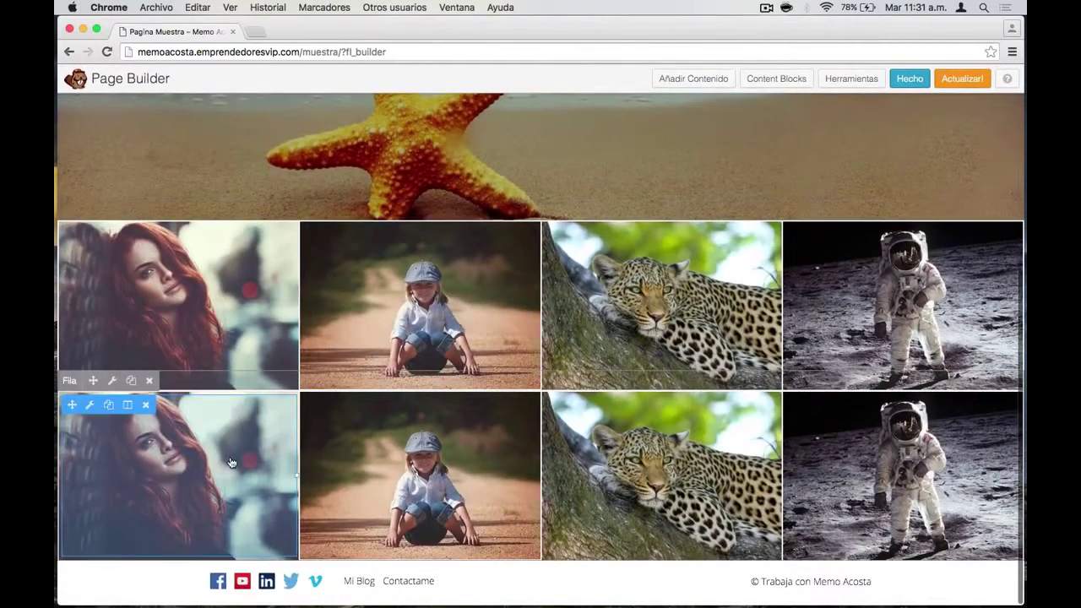
Delete the duplicate four-image row, the lower one just above the footer
left_click(150, 381)
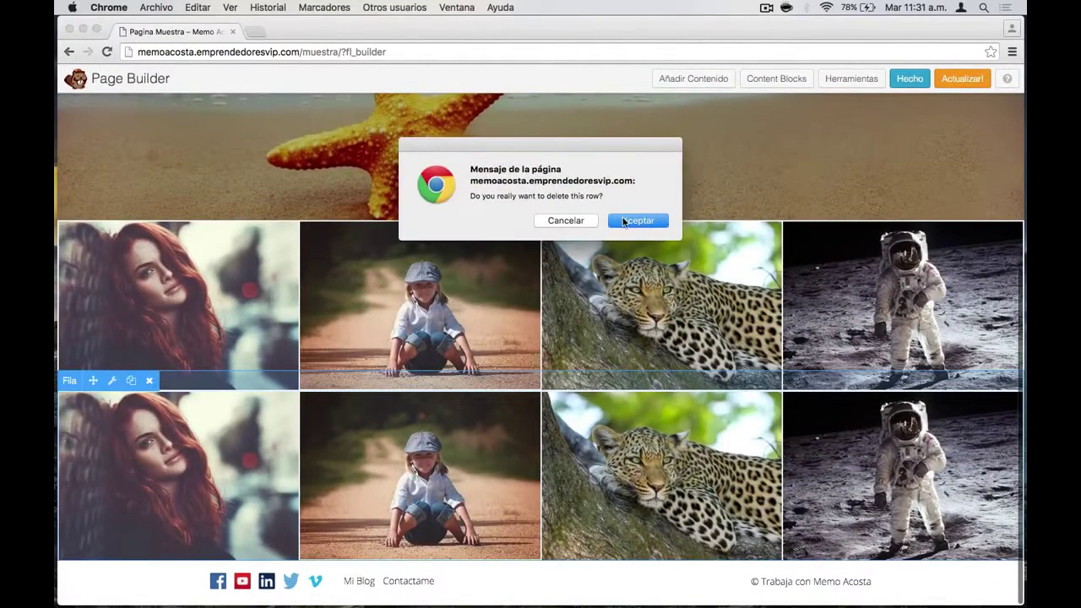
left_click(637, 220)
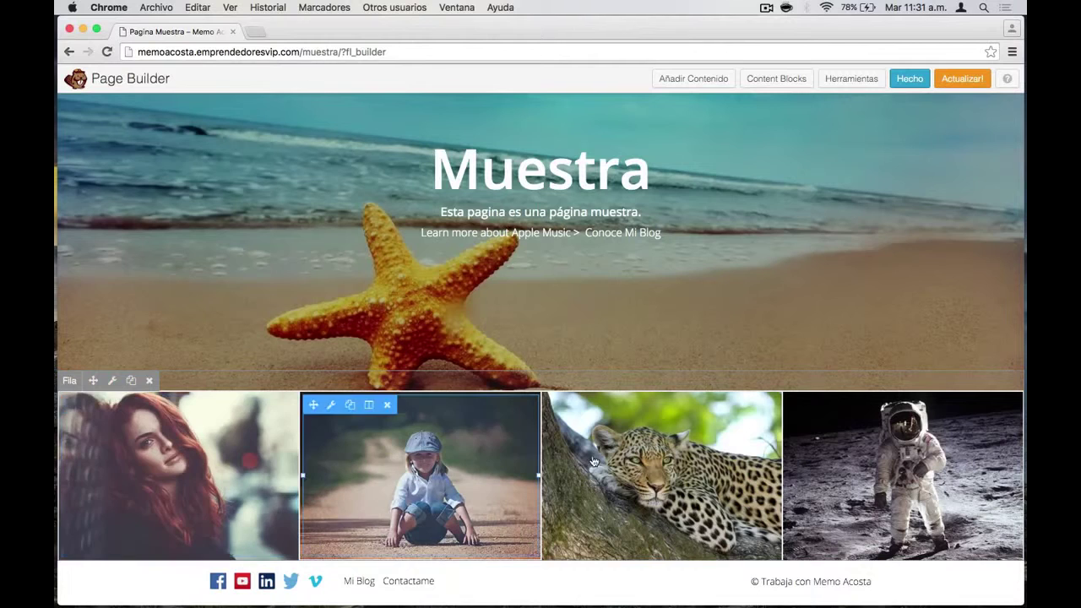
Replace the astronaut image with the media library photo of a person in front of bookshelves and save
left_click(814, 406)
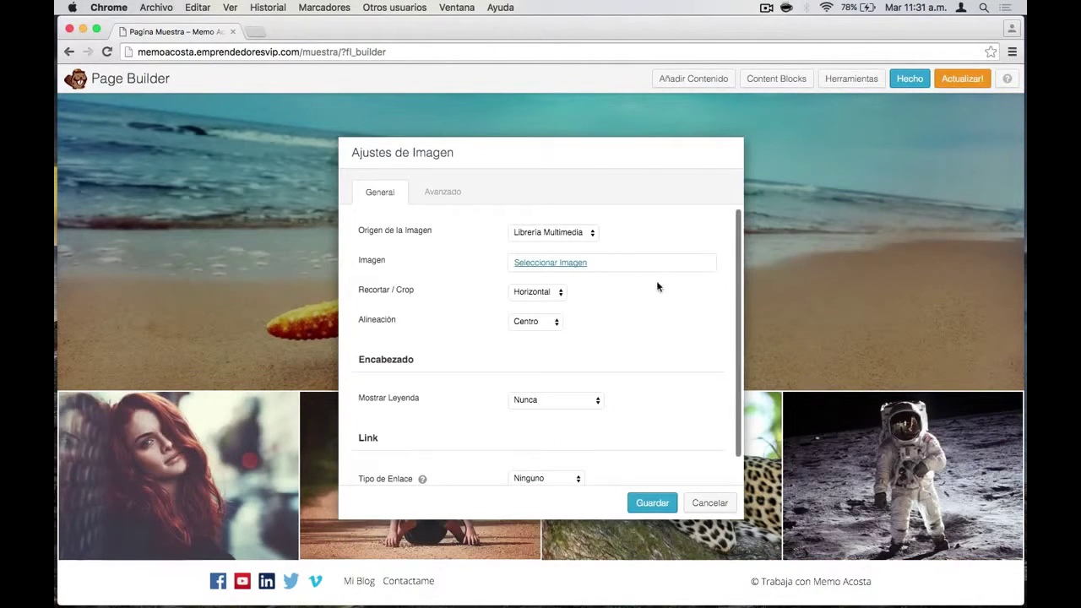
left_click(555, 262)
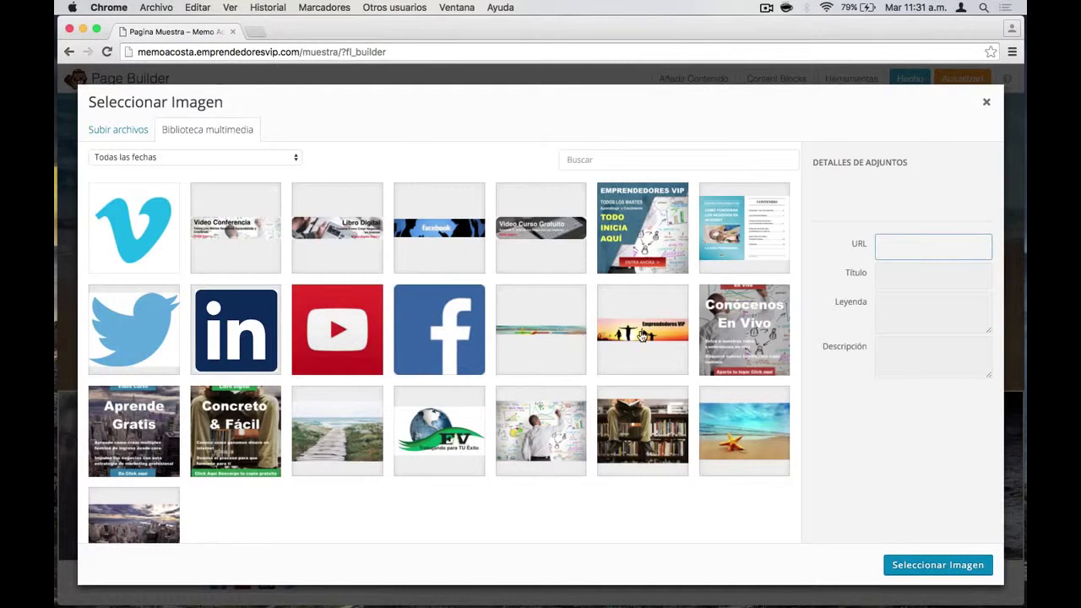
left_click(641, 420)
left_click(902, 574)
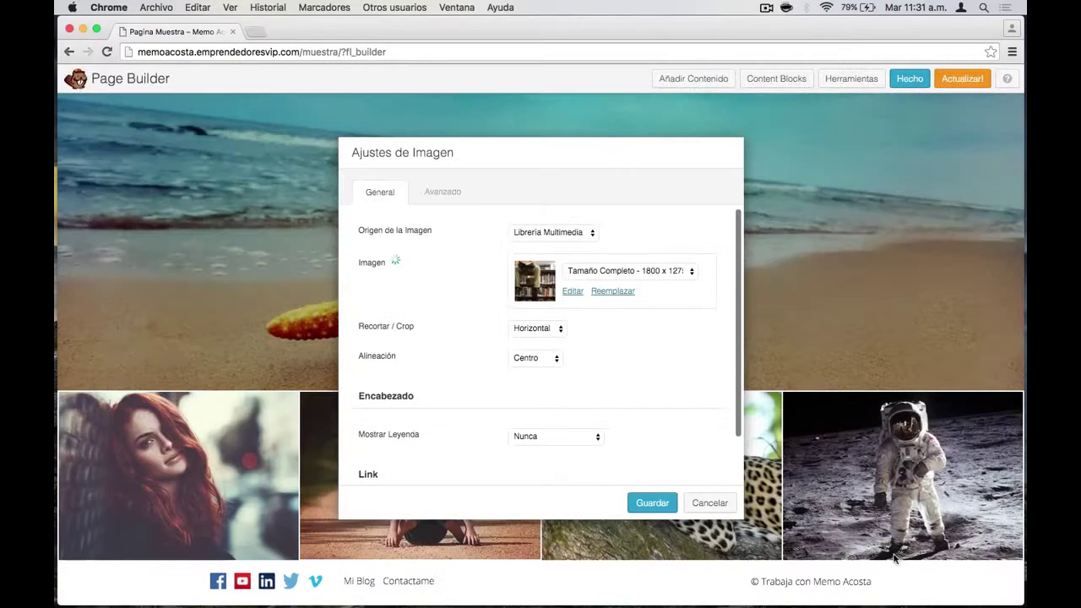
left_click(651, 501)
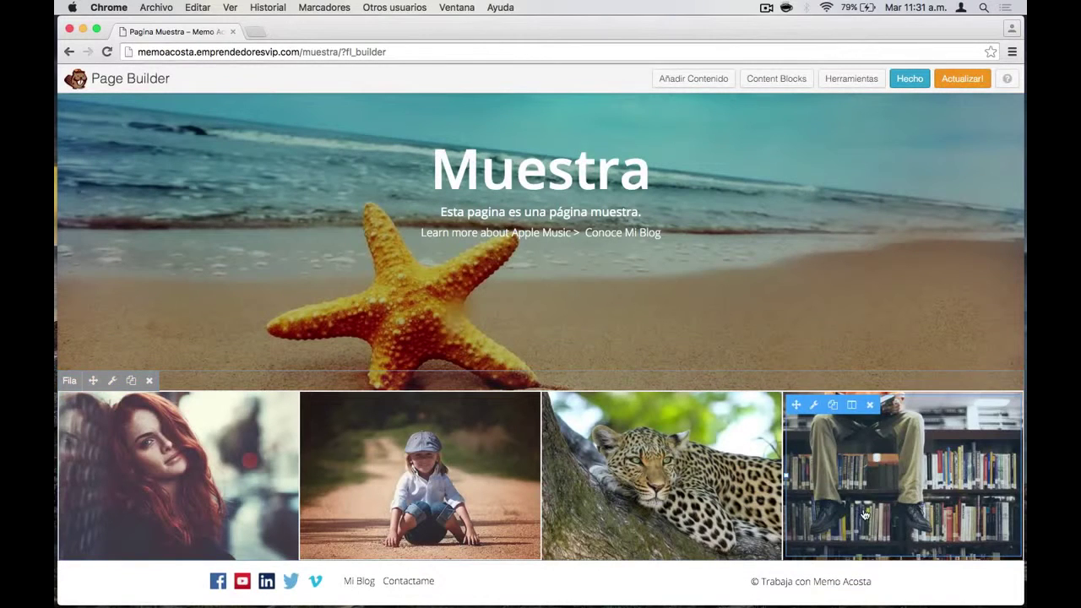
Replace the leopard image with the city skyline photo from the media library and save
left_click(571, 405)
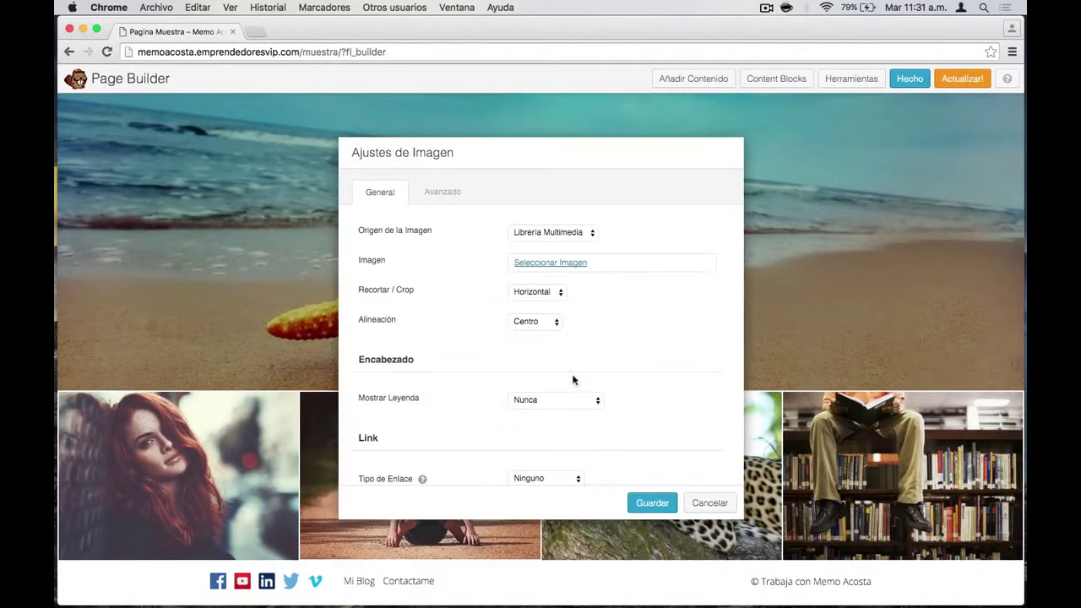
scroll(574, 355, "down", 1)
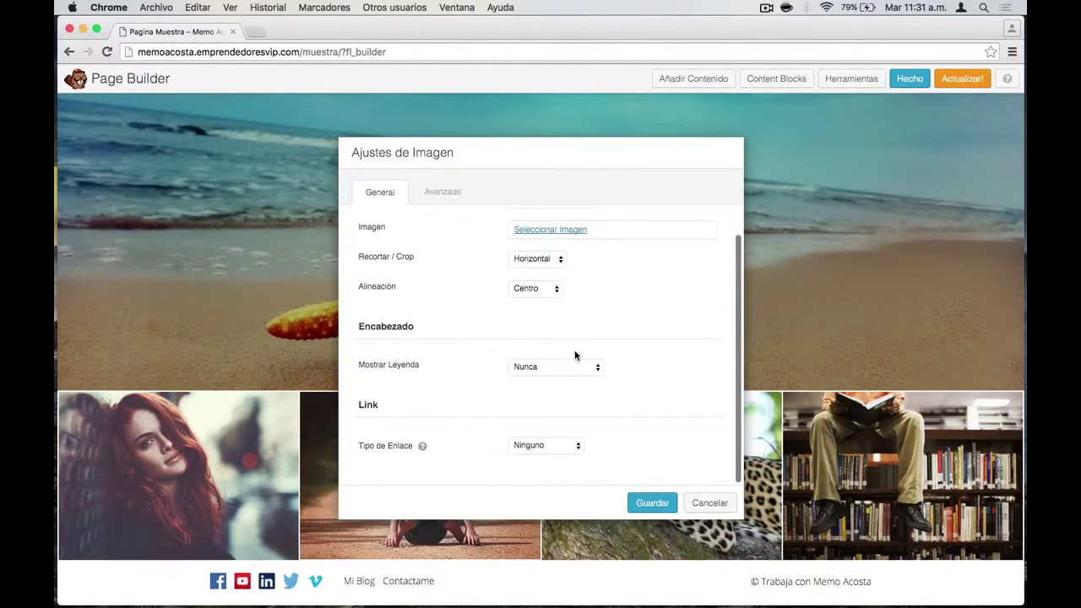
left_click(550, 231)
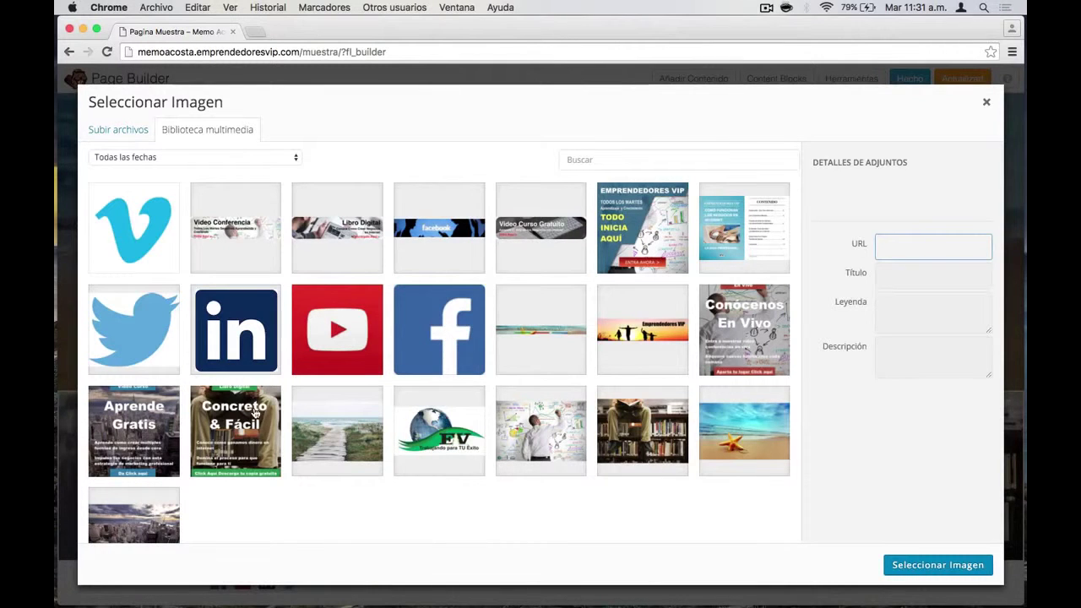
left_click(334, 441)
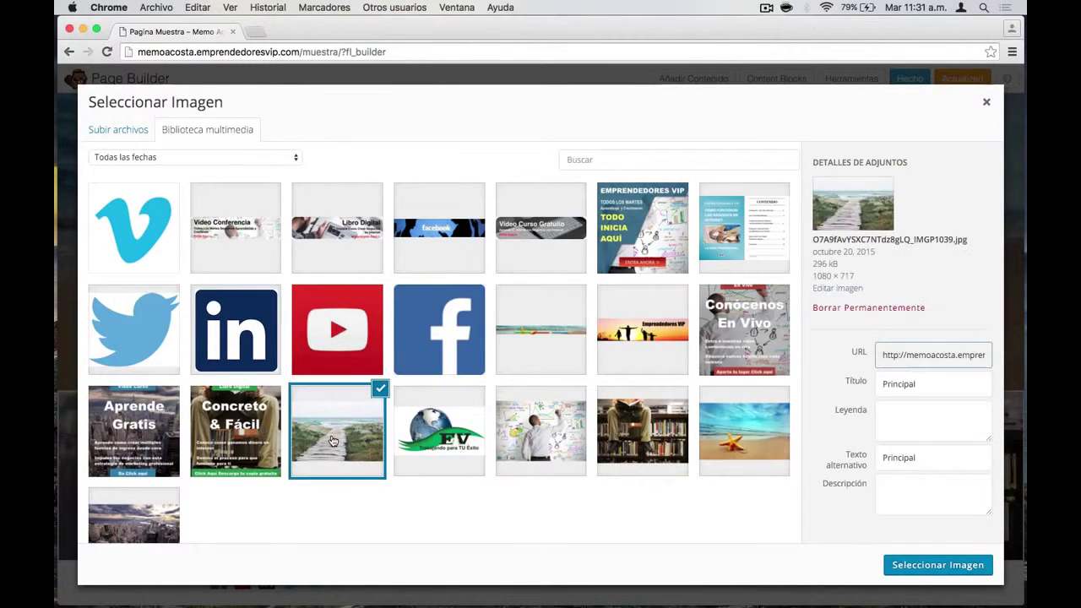
left_click(168, 512)
left_click(929, 565)
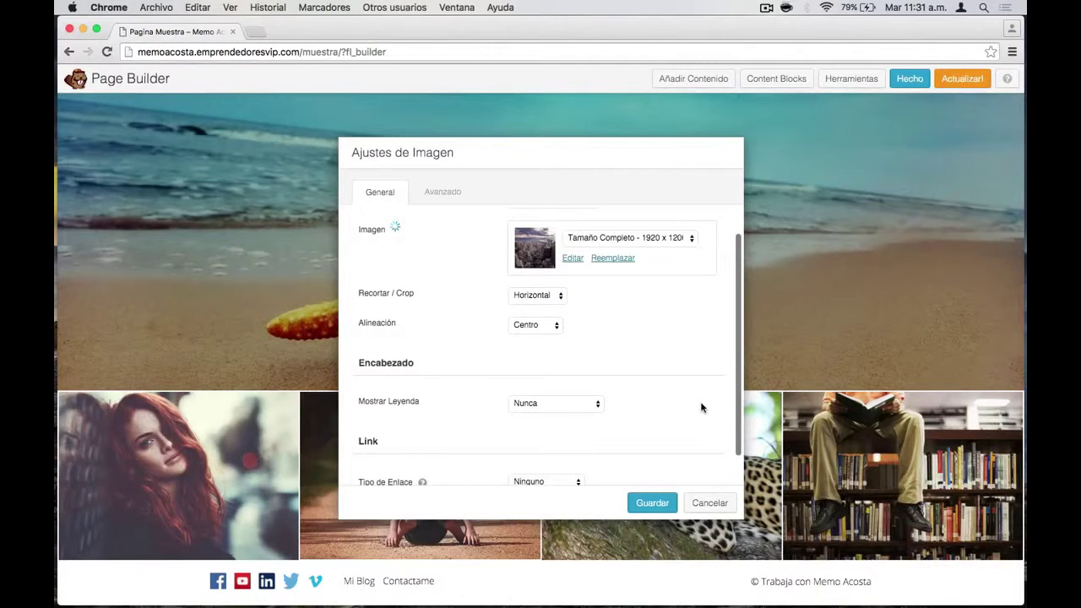
left_click(649, 502)
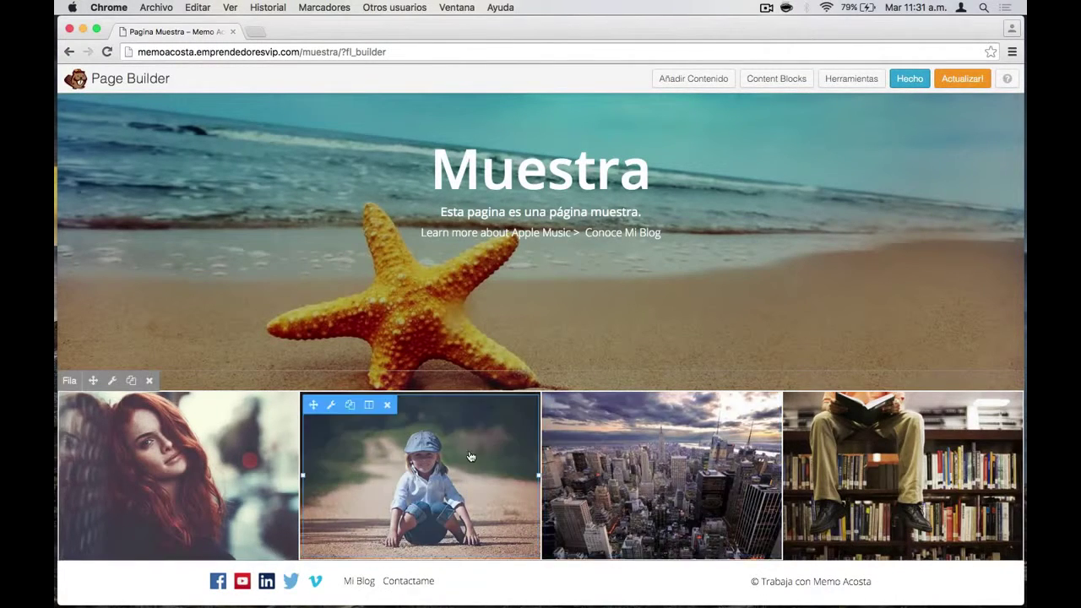
Replace the image of the seated child with the whiteboard photo WebinarA.jpeg from the media library and save
left_click(330, 409)
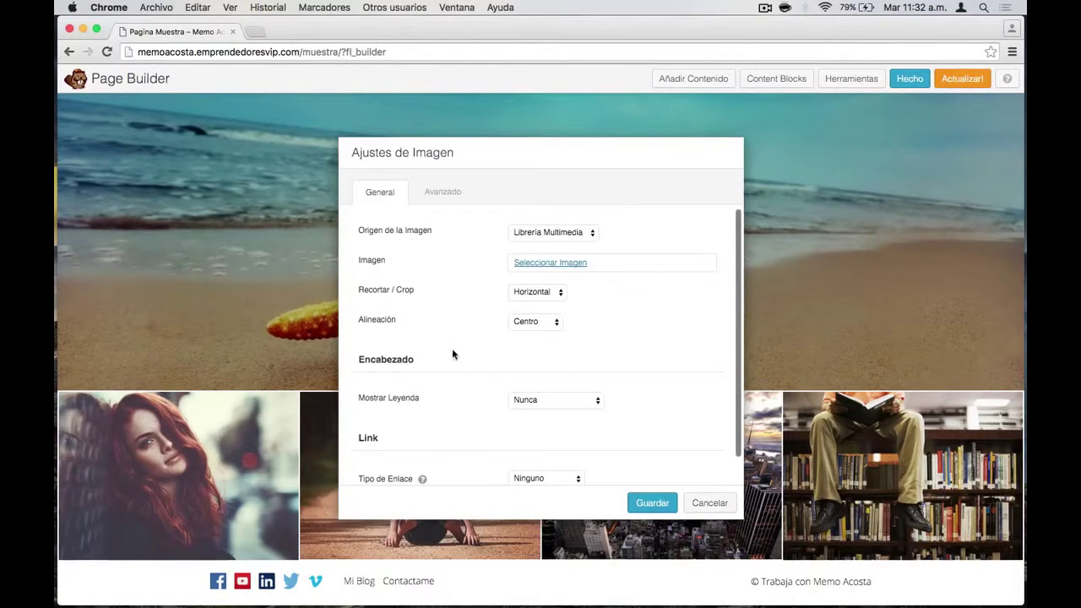
left_click(537, 264)
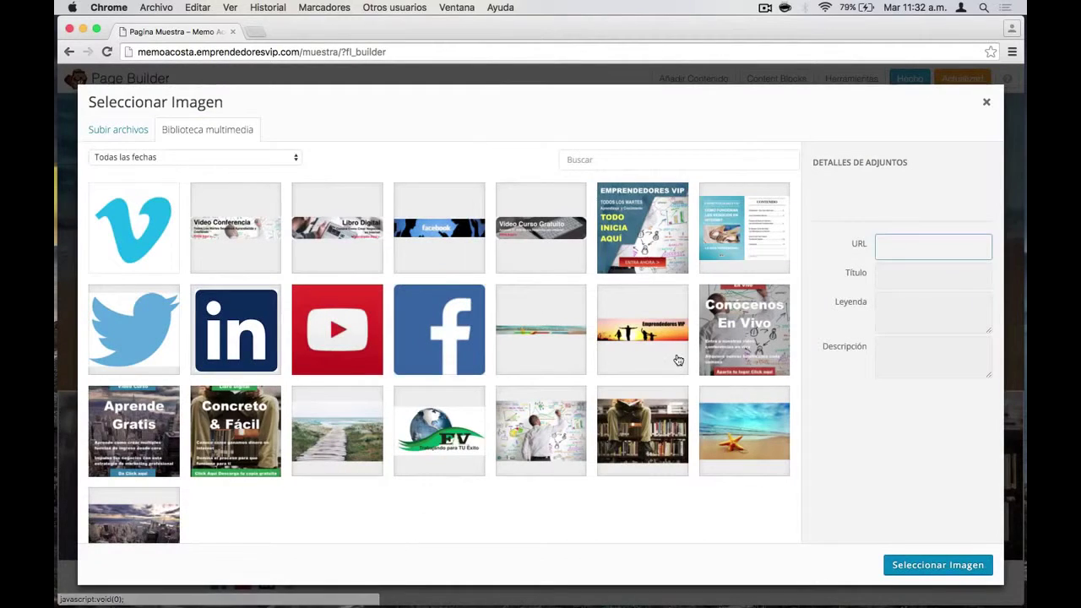
left_click(536, 440)
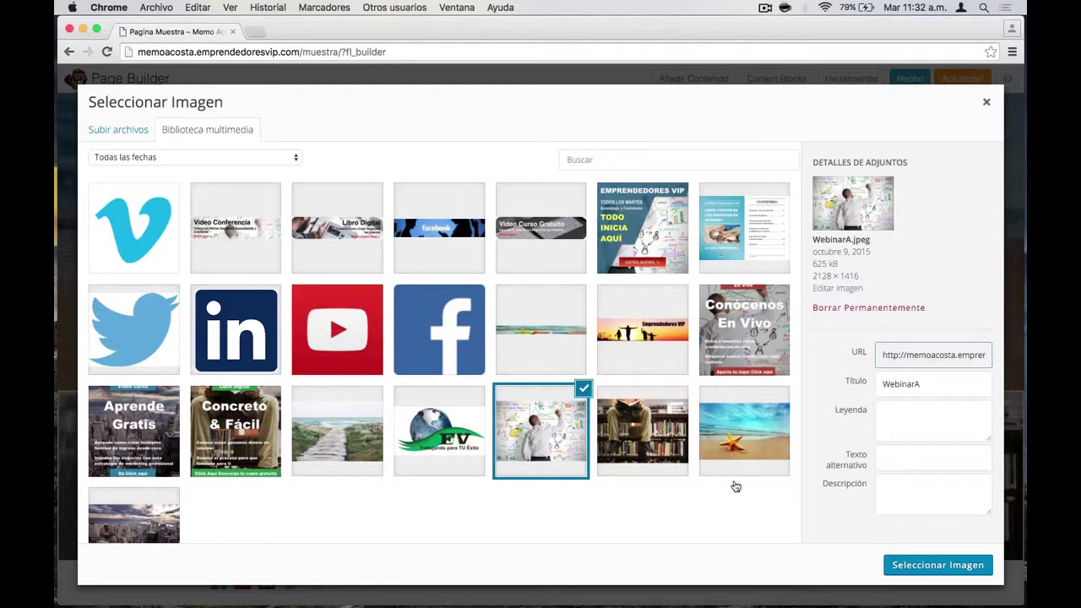
left_click(909, 561)
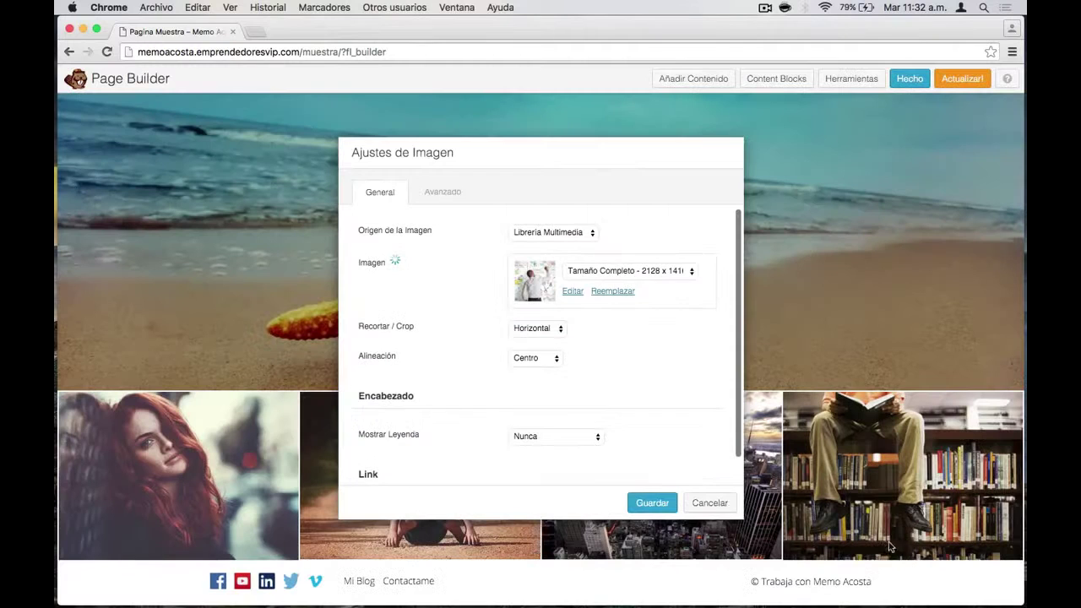
left_click(649, 502)
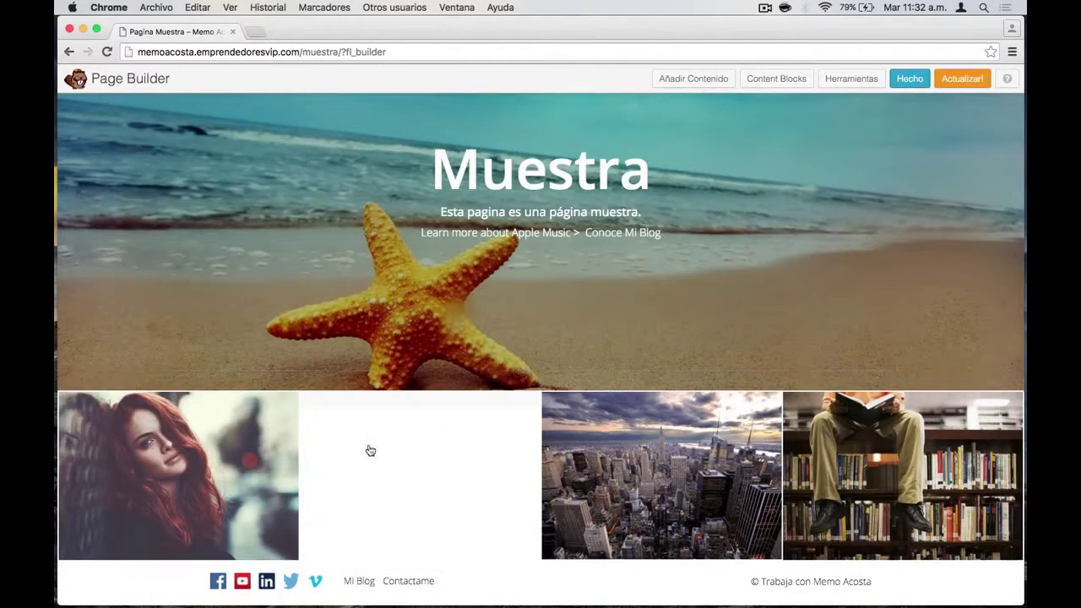
Replace the red-haired woman's image with the starfish beach photo WebinarB1.jpg from the media library
left_click(91, 407)
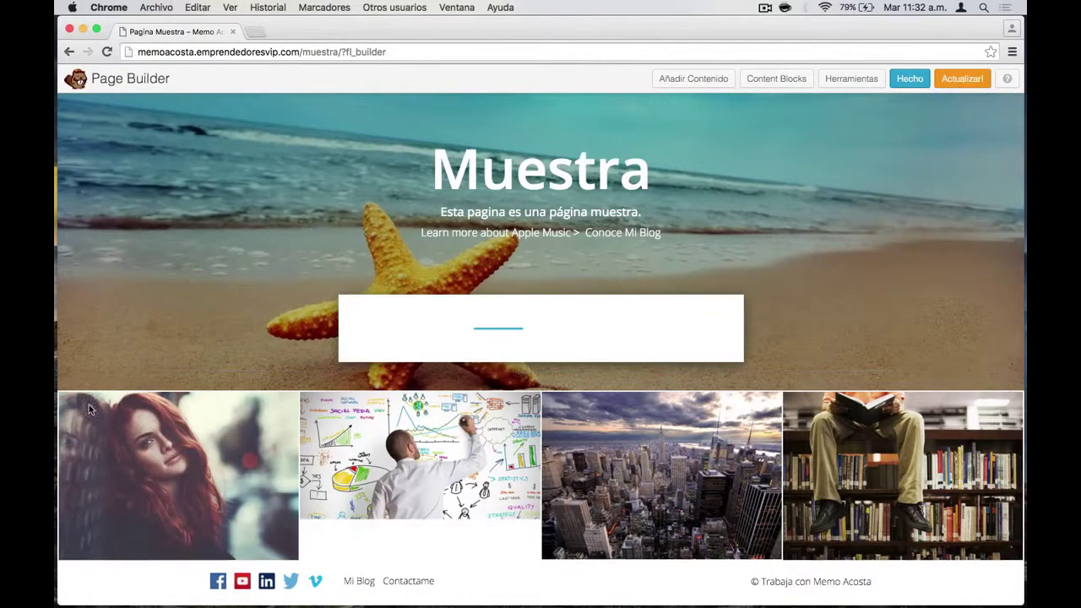
left_click(559, 264)
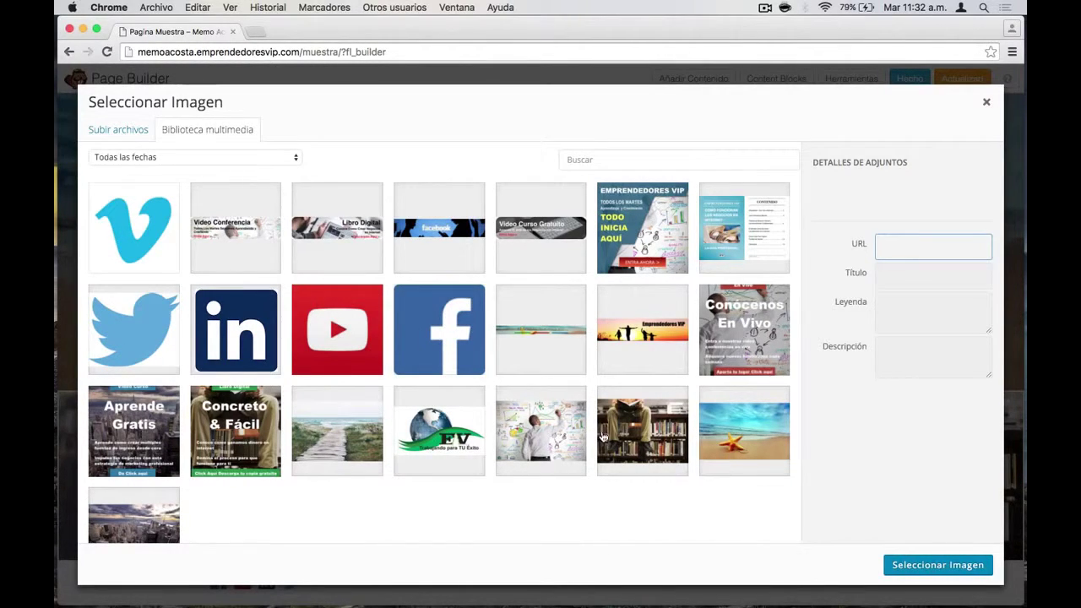
left_click(738, 432)
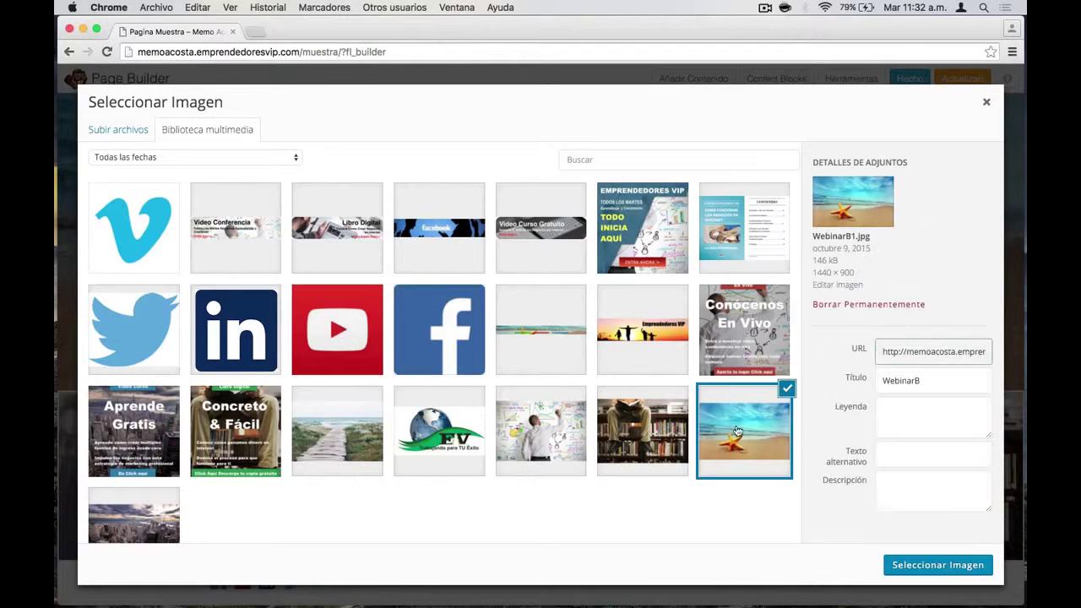
left_click(895, 561)
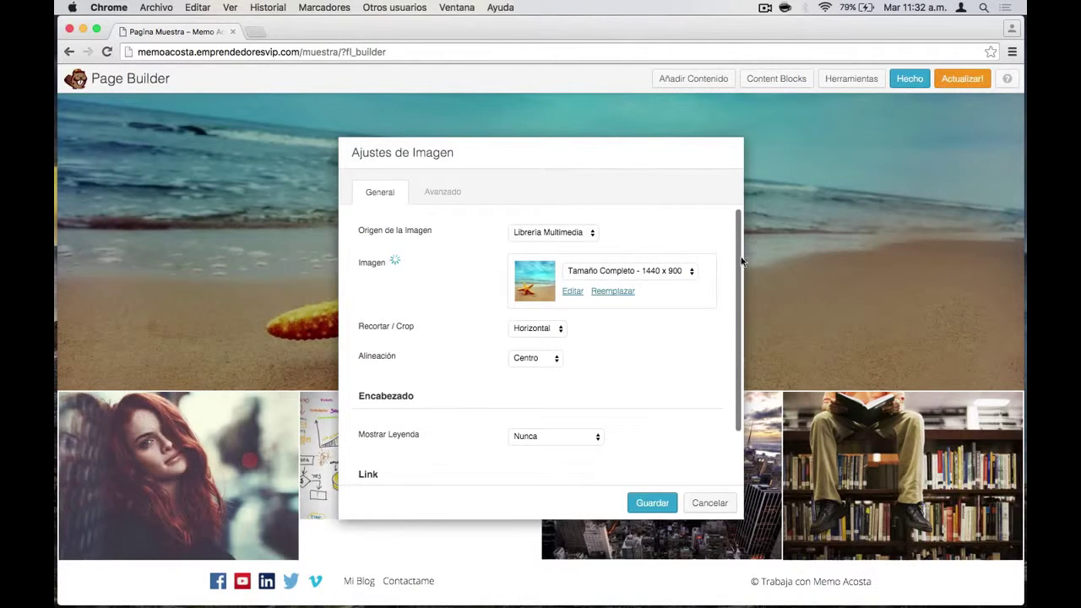
Set the starfish image's link type to URL
scroll(435, 361, "down", 3)
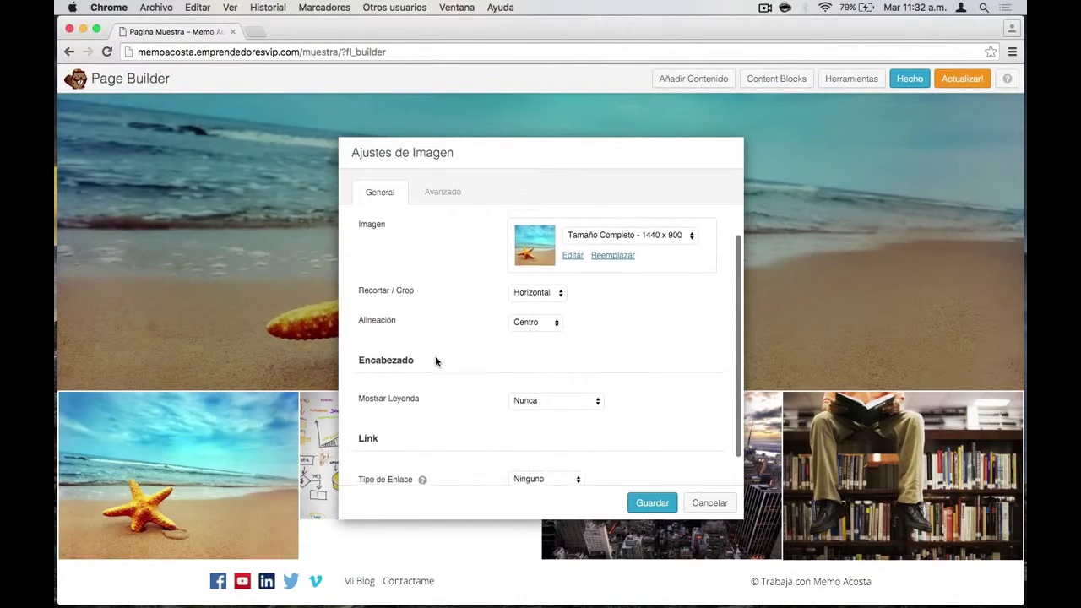
left_click(566, 445)
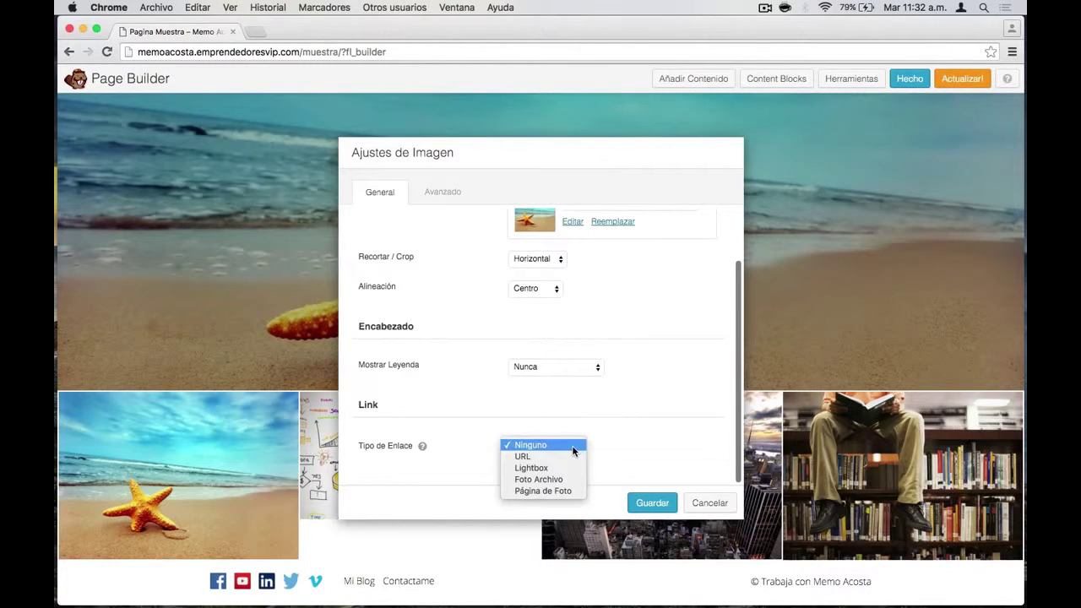
left_click(464, 420)
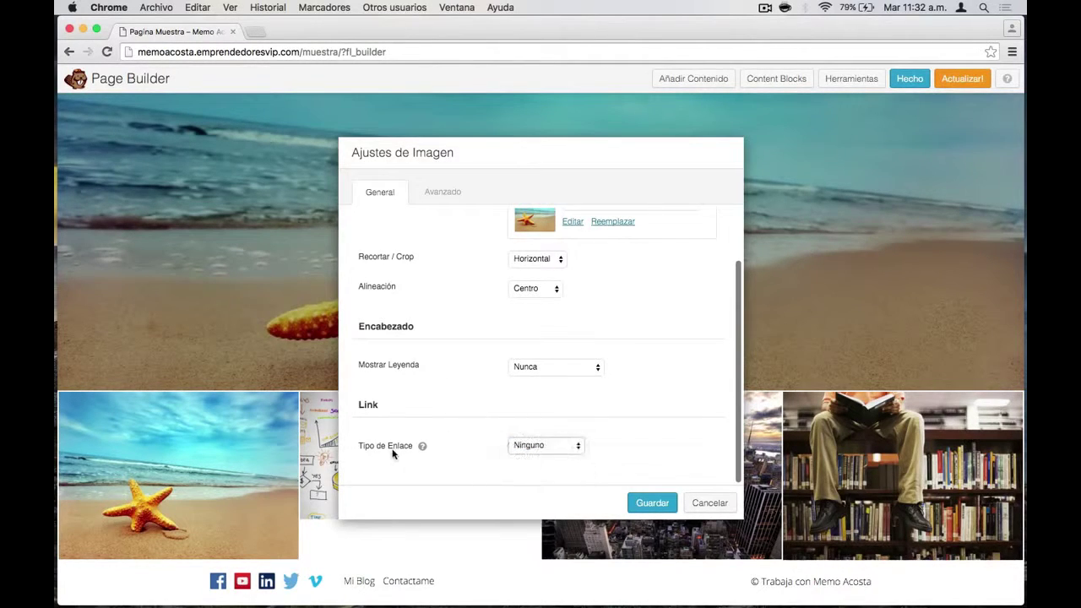
left_click(540, 446)
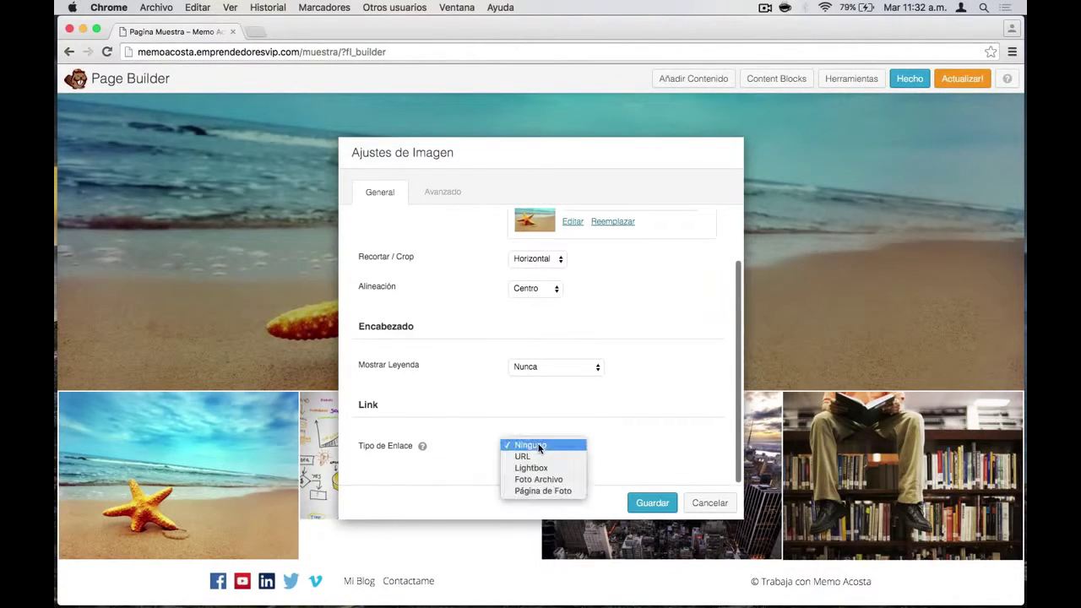
left_click(529, 456)
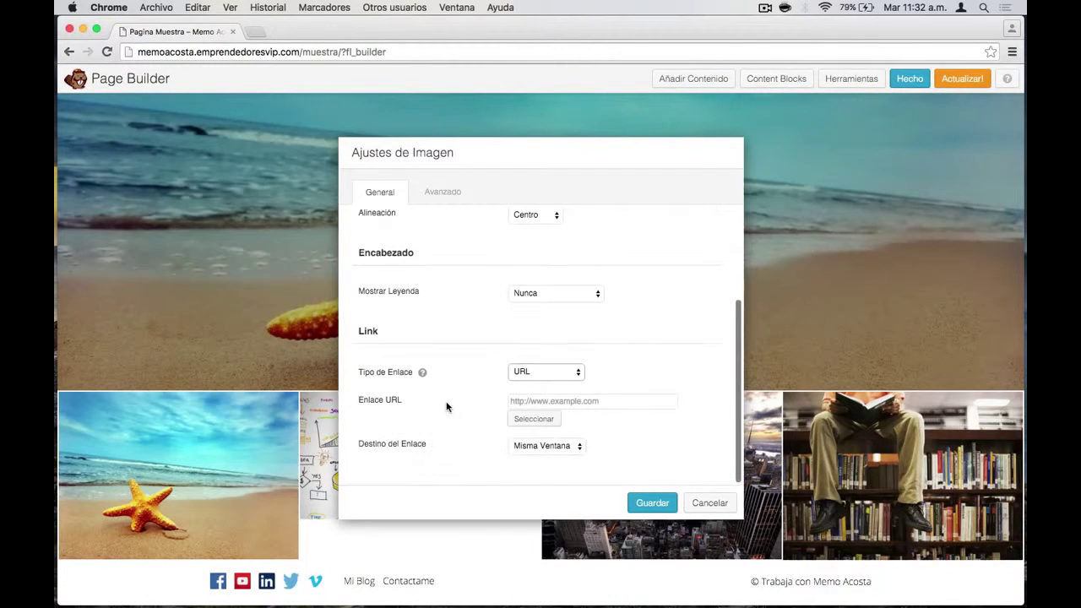
Find the site's existing blog page by the title "Blog" and use it as the starfish image's link
left_click(538, 422)
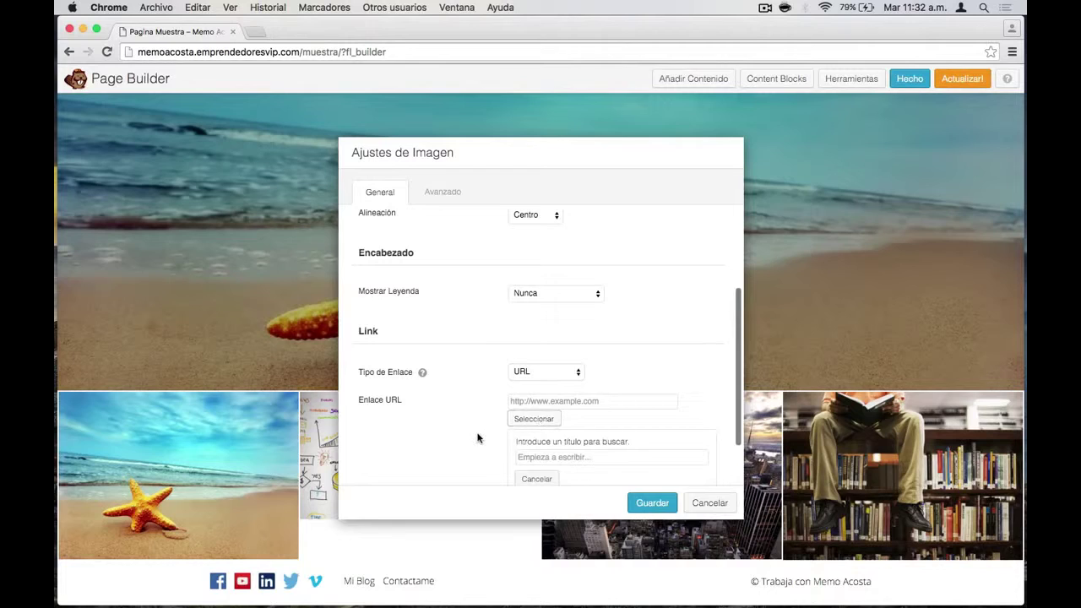
scroll(478, 436, "down", 2)
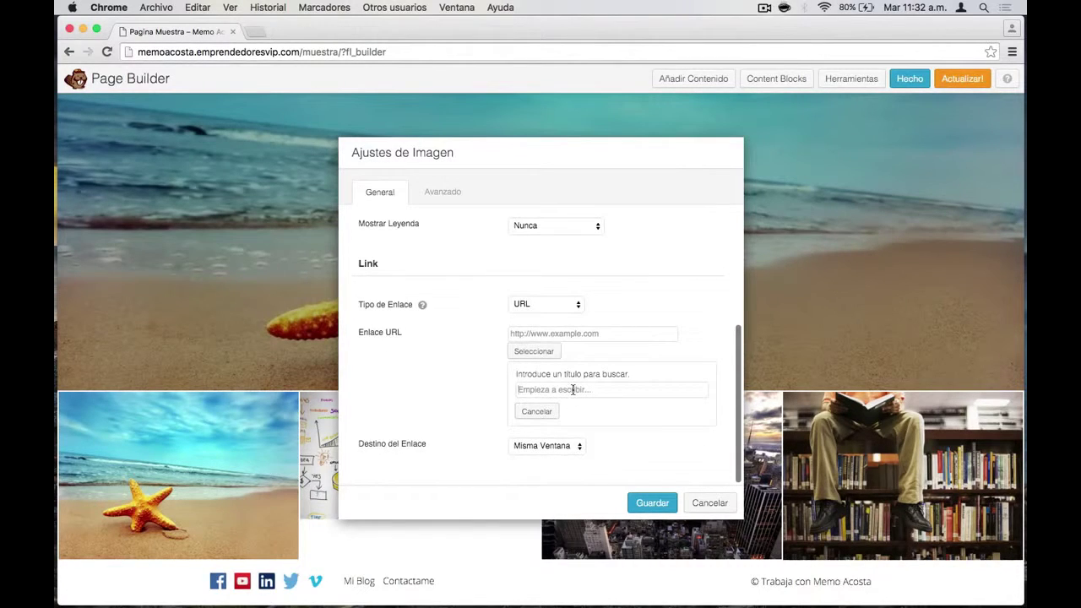
type("Blog")
left_click(545, 406)
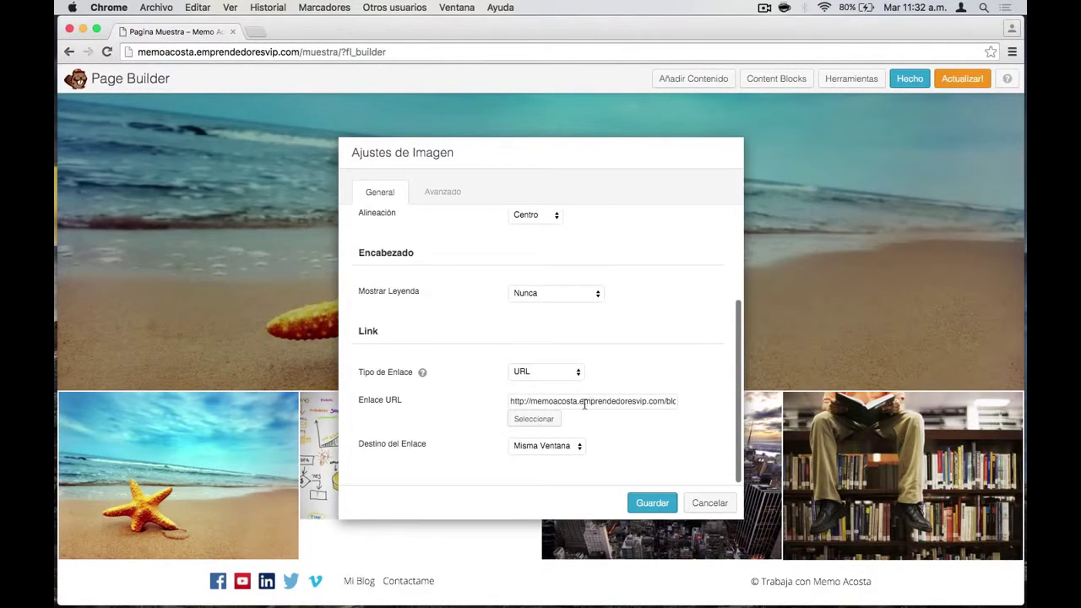
left_click(555, 402)
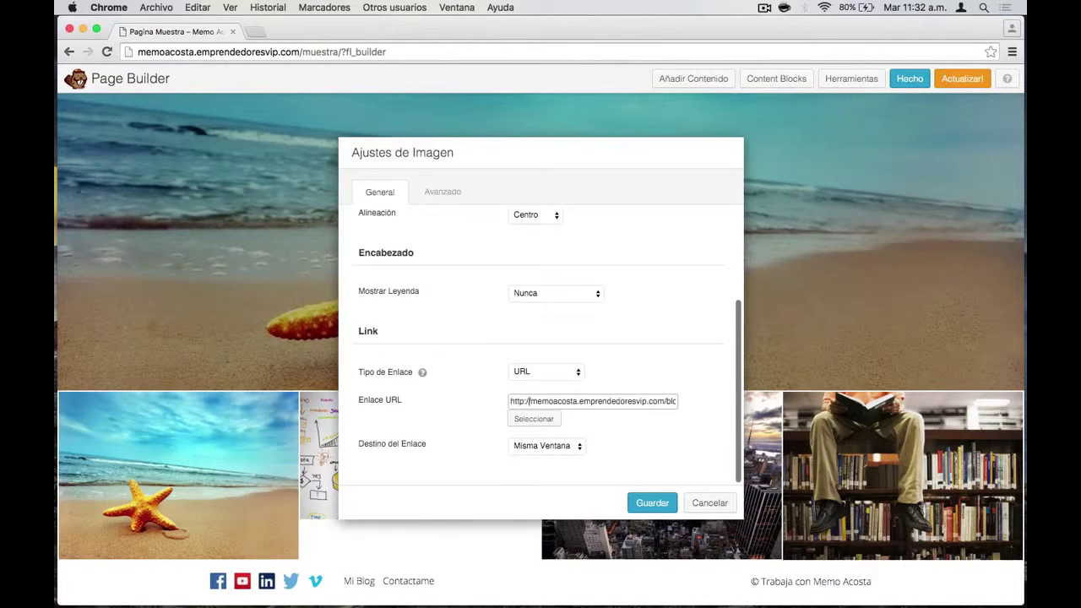
left_click_drag(530, 401, 675, 401)
type("www.facebook.com")
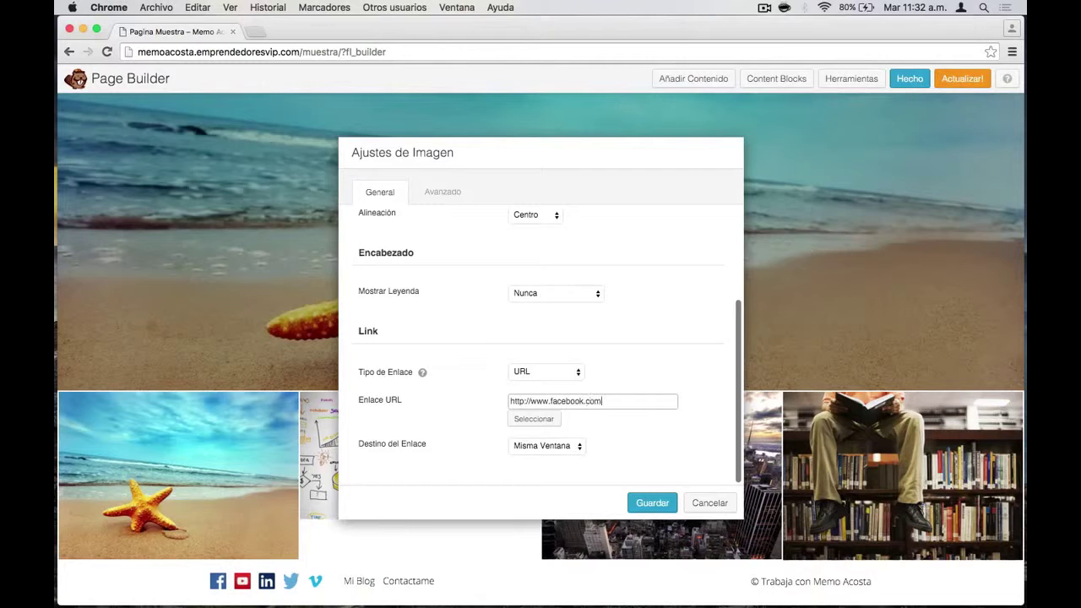
left_click(573, 445)
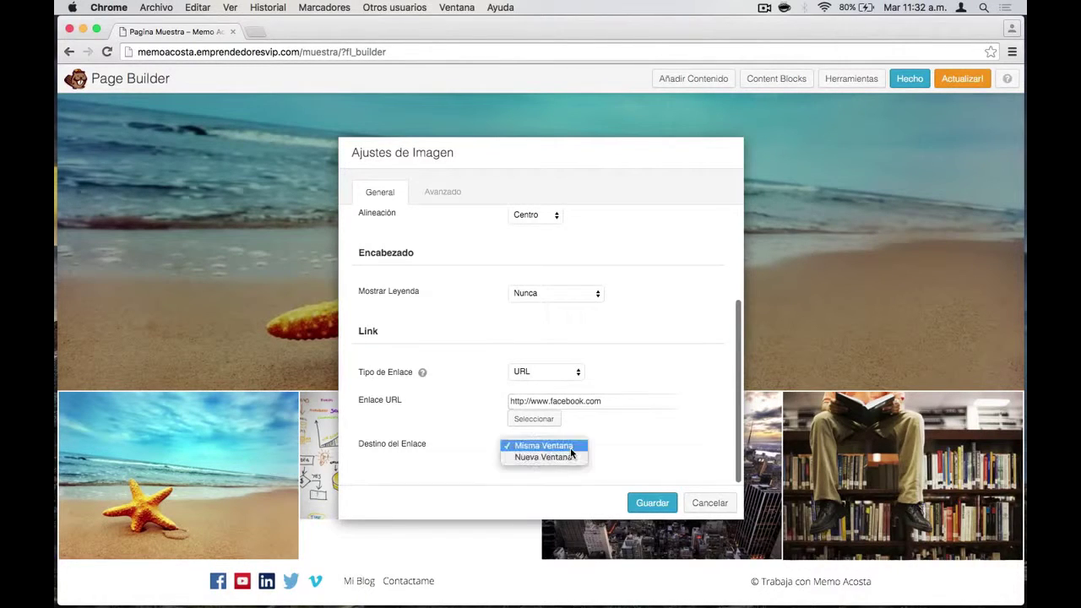
left_click(553, 453)
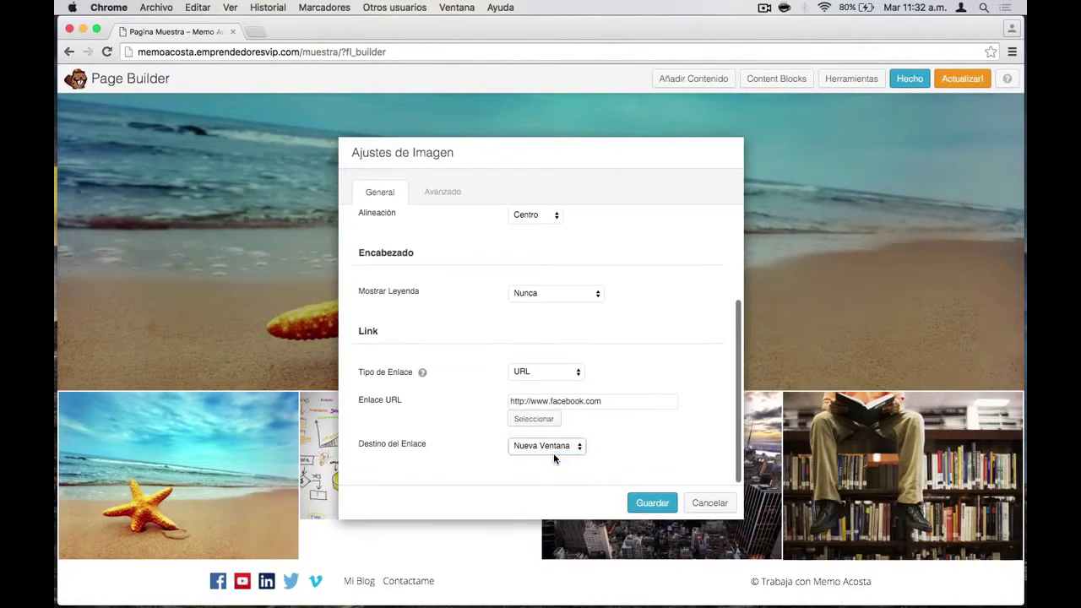
left_click(652, 503)
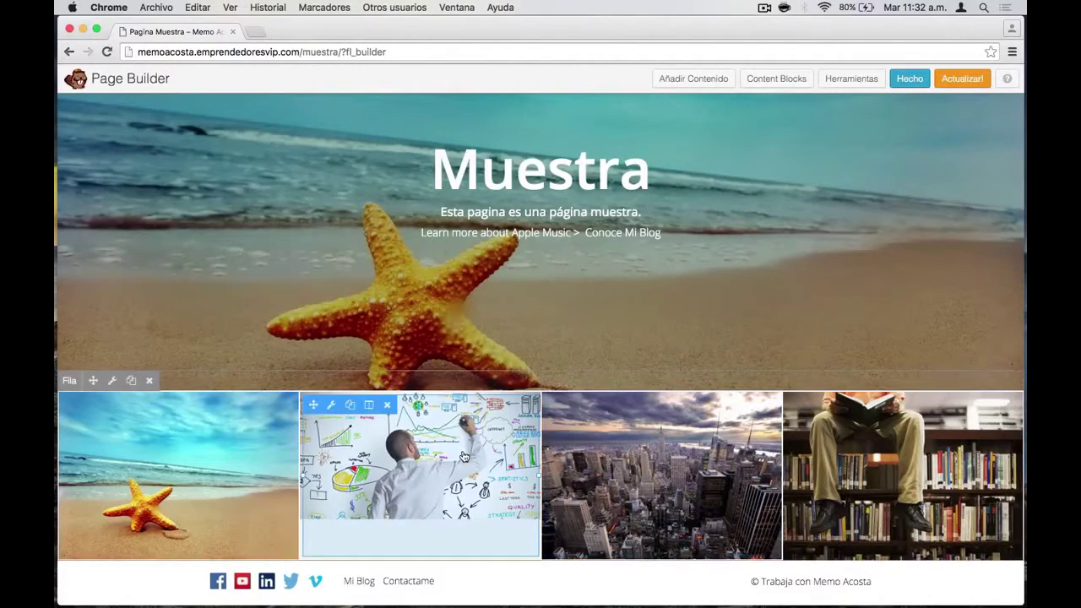
Finish editing the sample page and publish the changes
scroll(537, 261, "down", 3)
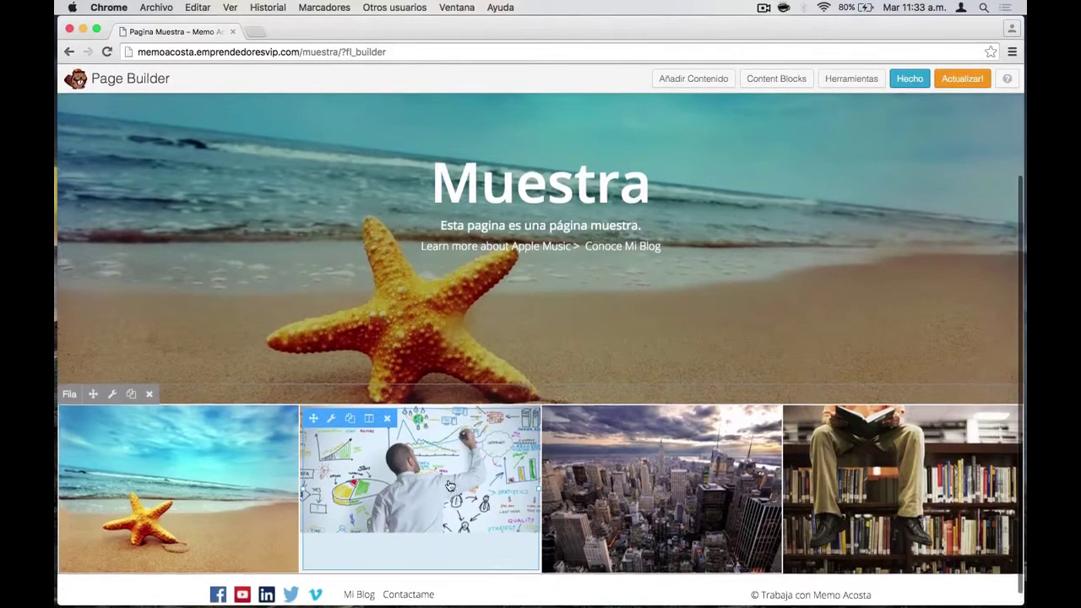
scroll(450, 482, "up", 3)
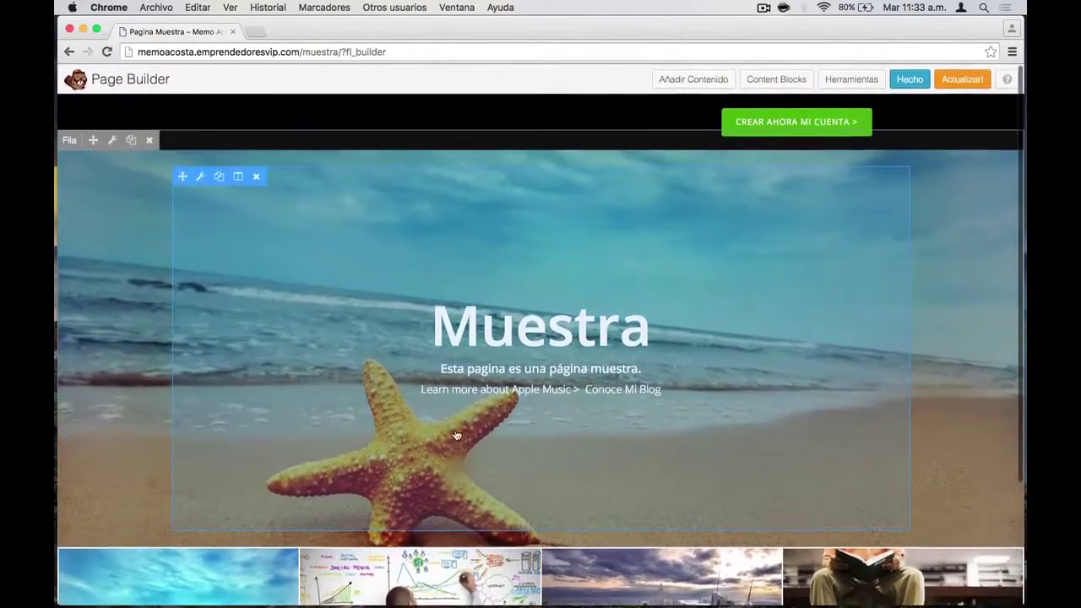
left_click(907, 78)
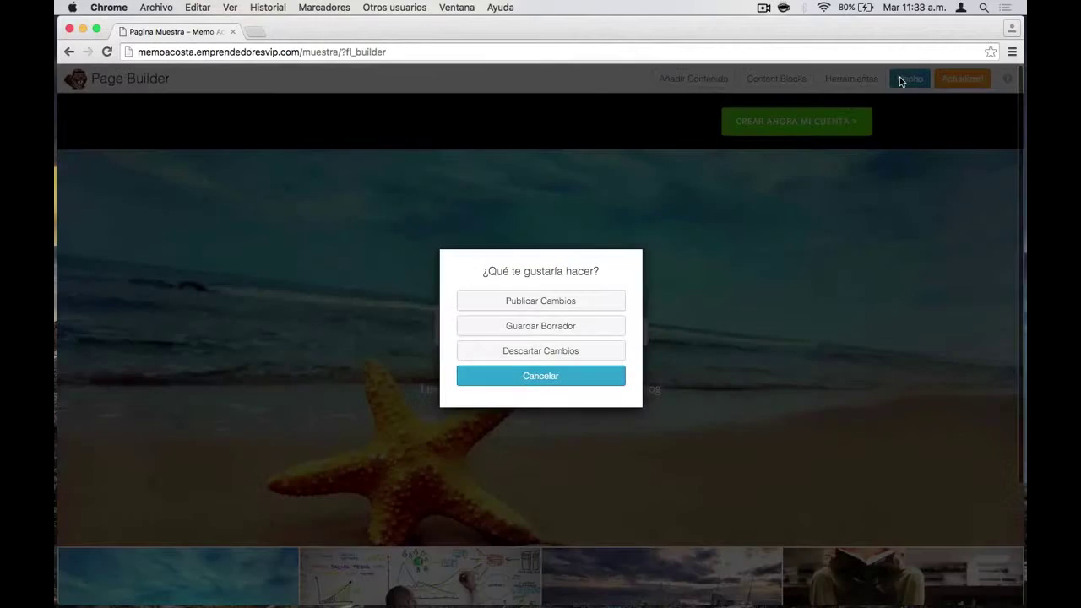
left_click(563, 301)
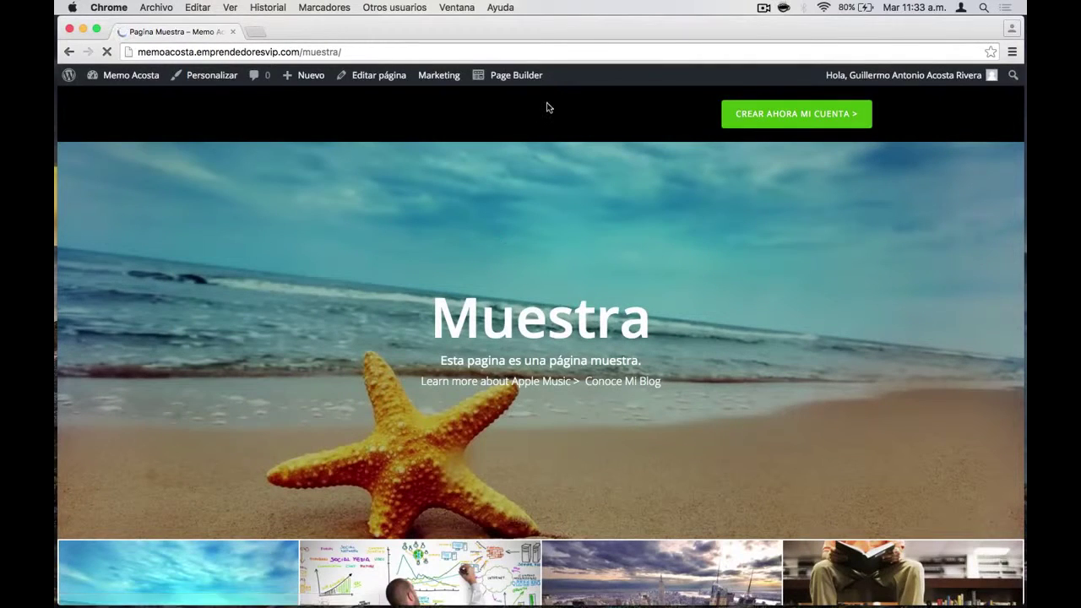
Review the published page and test the starfish image's link, closing the page it opens
scroll(535, 343, "down", 3)
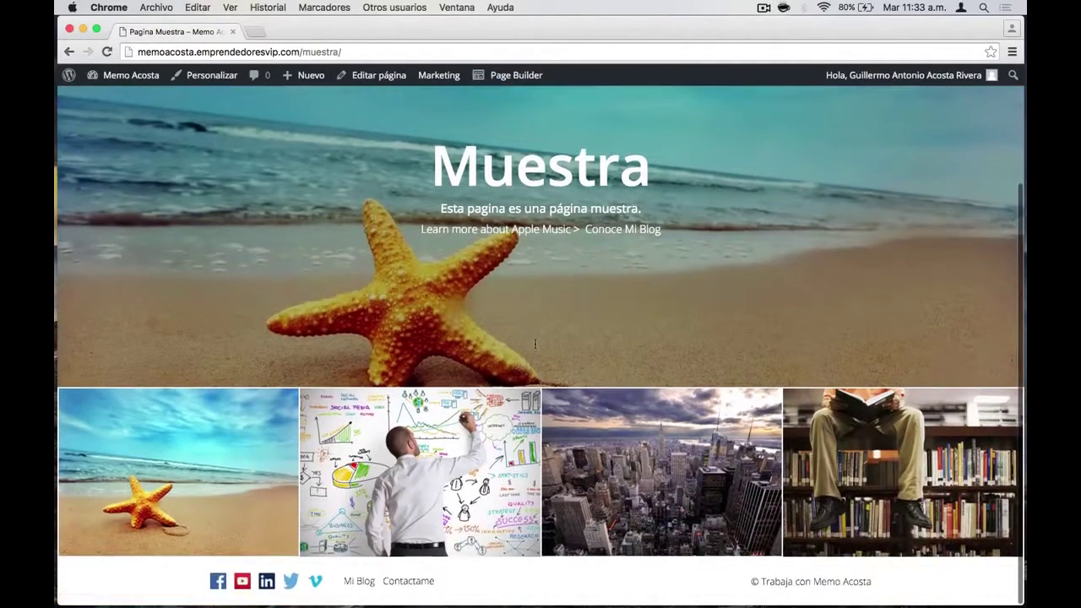
scroll(243, 172, "up", 5)
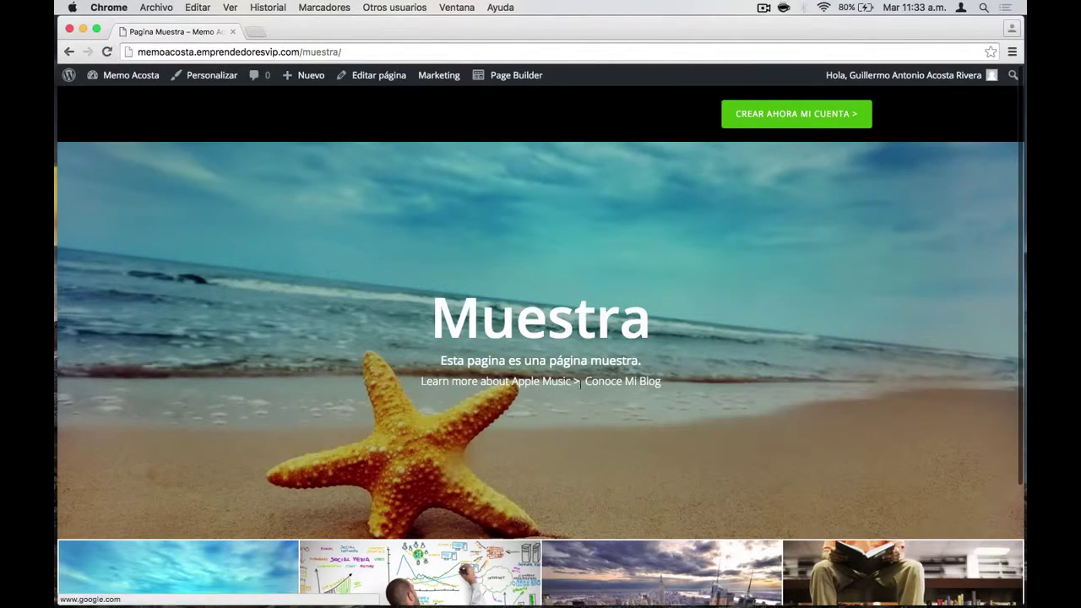
scroll(540, 374, "down", 5)
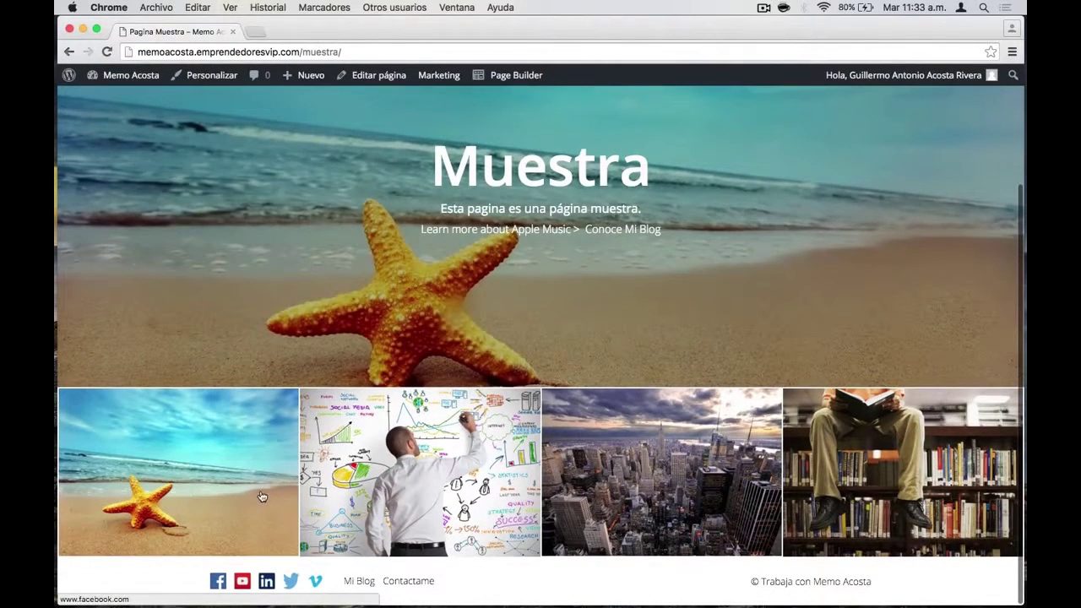
left_click(186, 447)
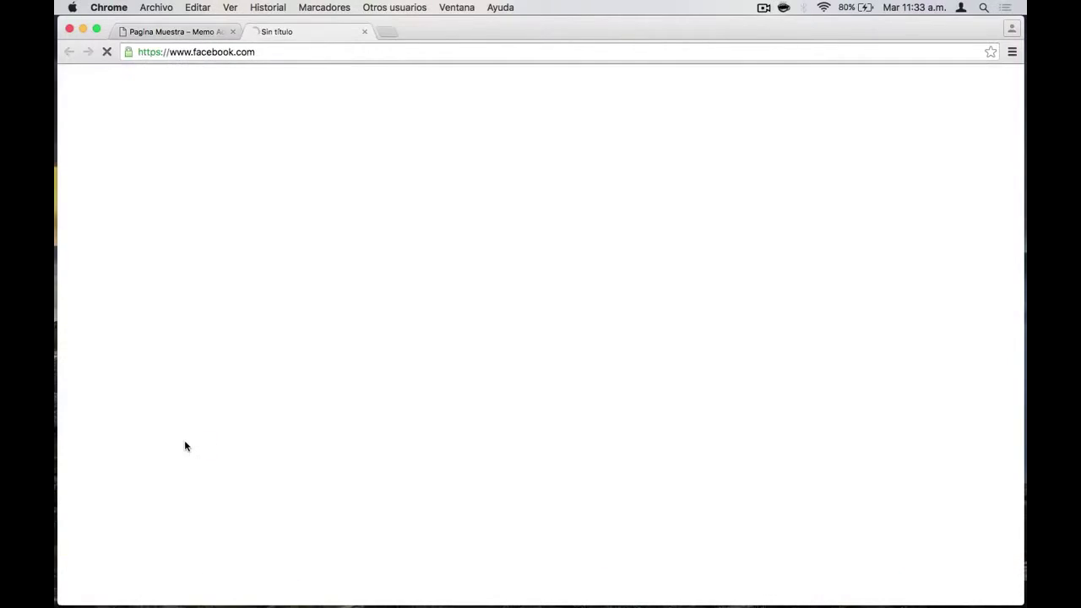
left_click(364, 32)
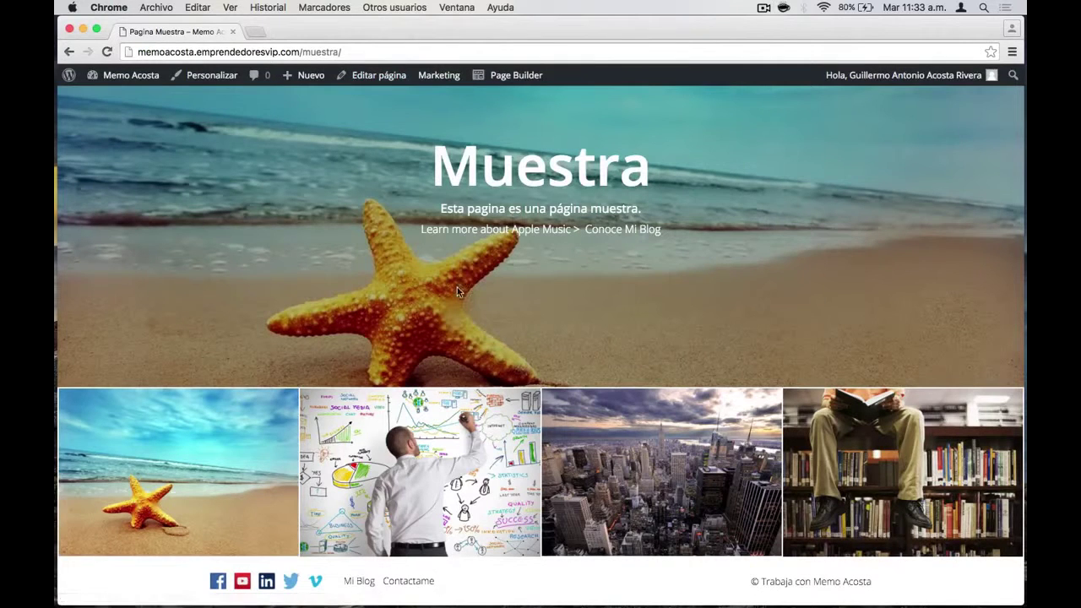
Test the "Learn more about Apple Music" and "Conoce Mi Blog" links, returning to the sample page after each
left_click(486, 232)
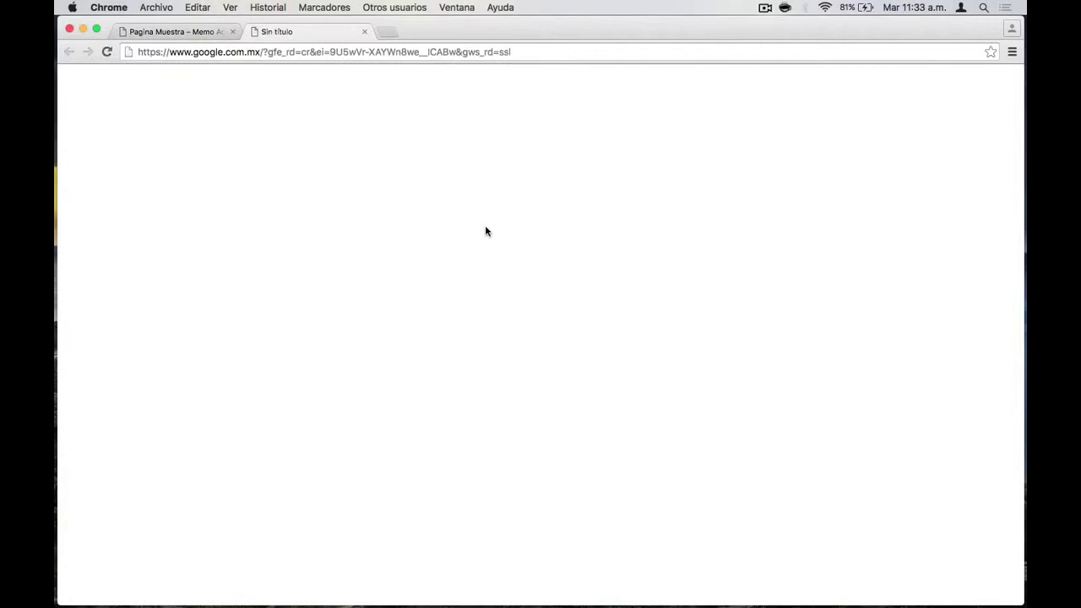
left_click(364, 32)
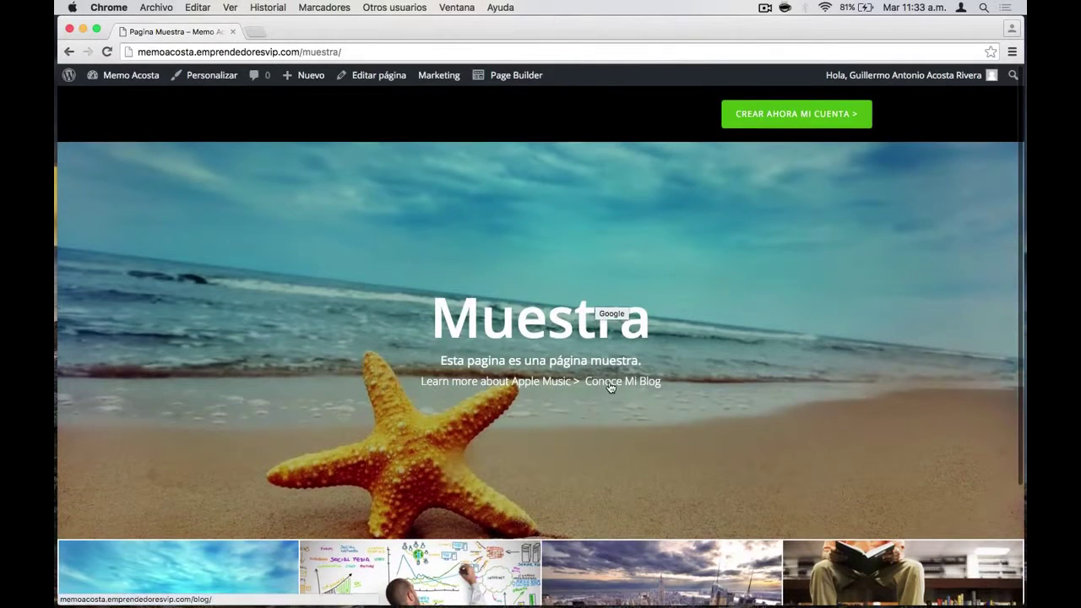
left_click(610, 381)
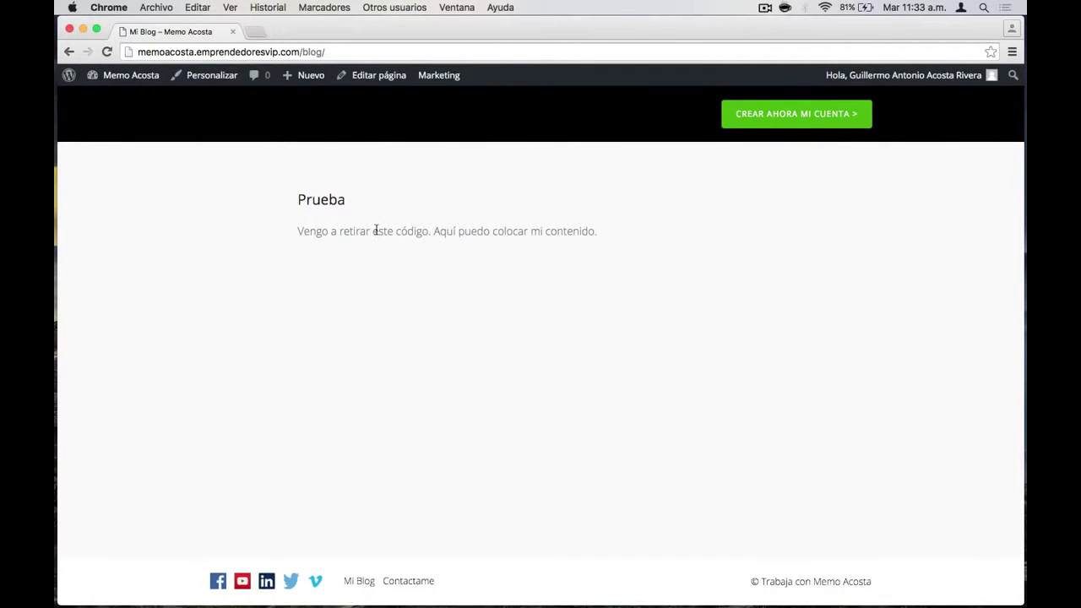
left_click(69, 51)
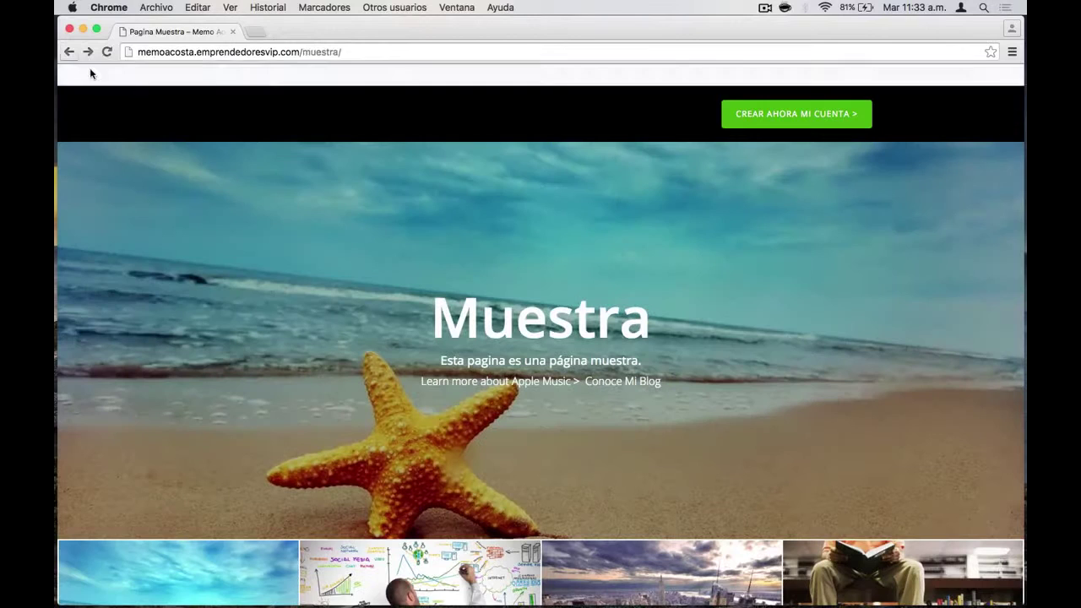
scroll(455, 297, "down", 3)
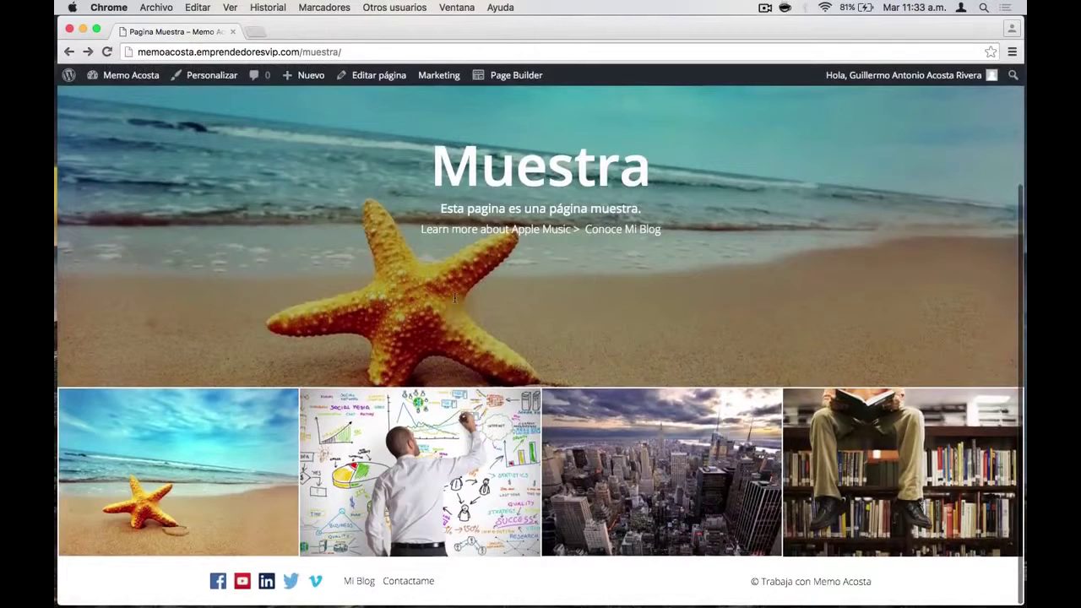
scroll(540, 270, "up", 4)
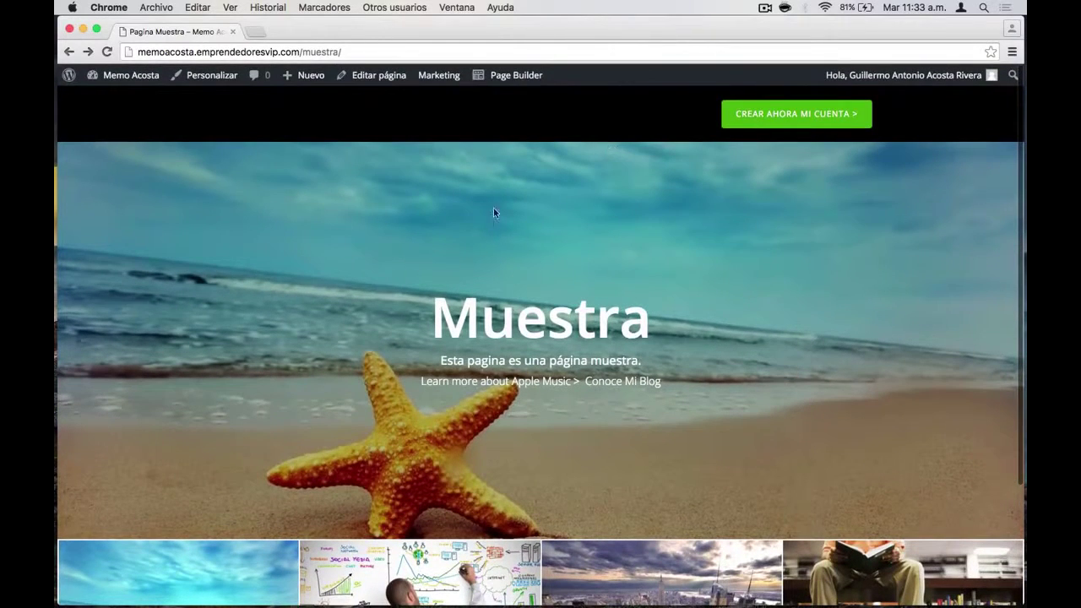
Reopen the page in Page Builder and insert a three-column row between the starfish banner and the row of images
left_click(501, 78)
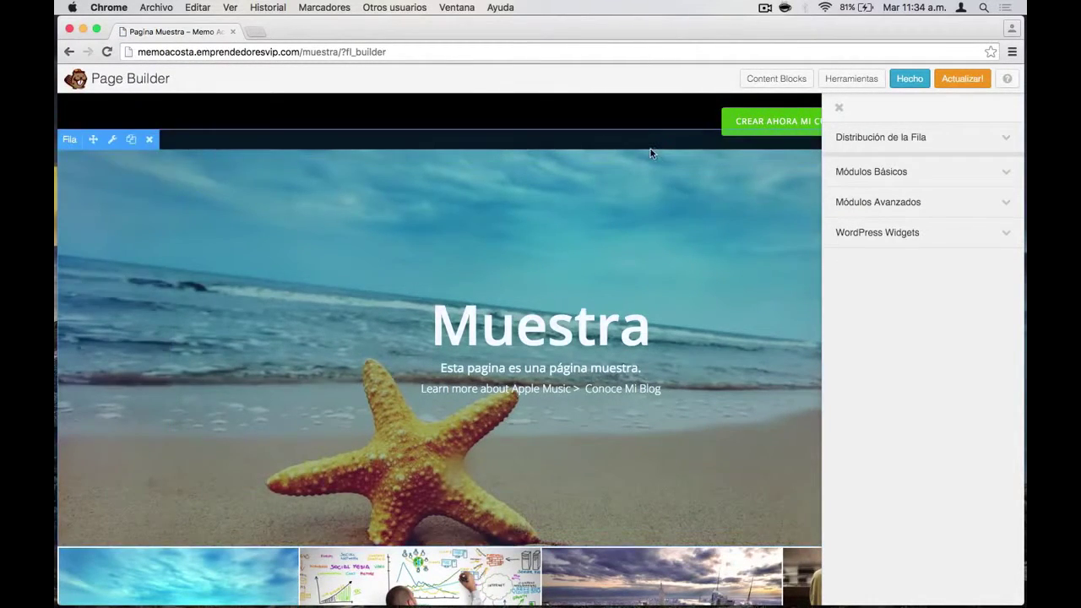
scroll(651, 153, "down", 4)
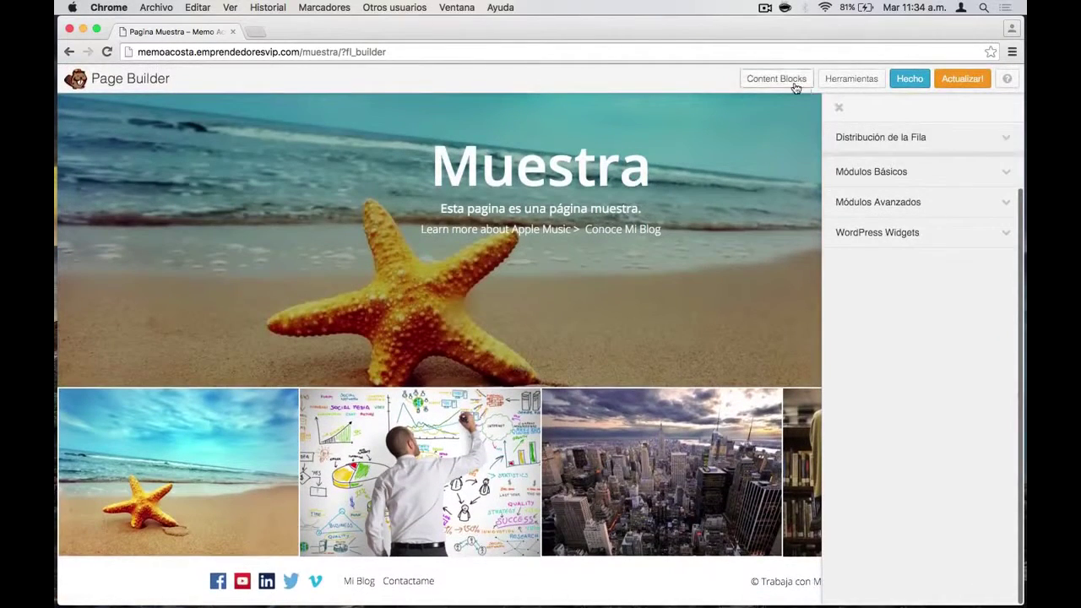
left_click(889, 139)
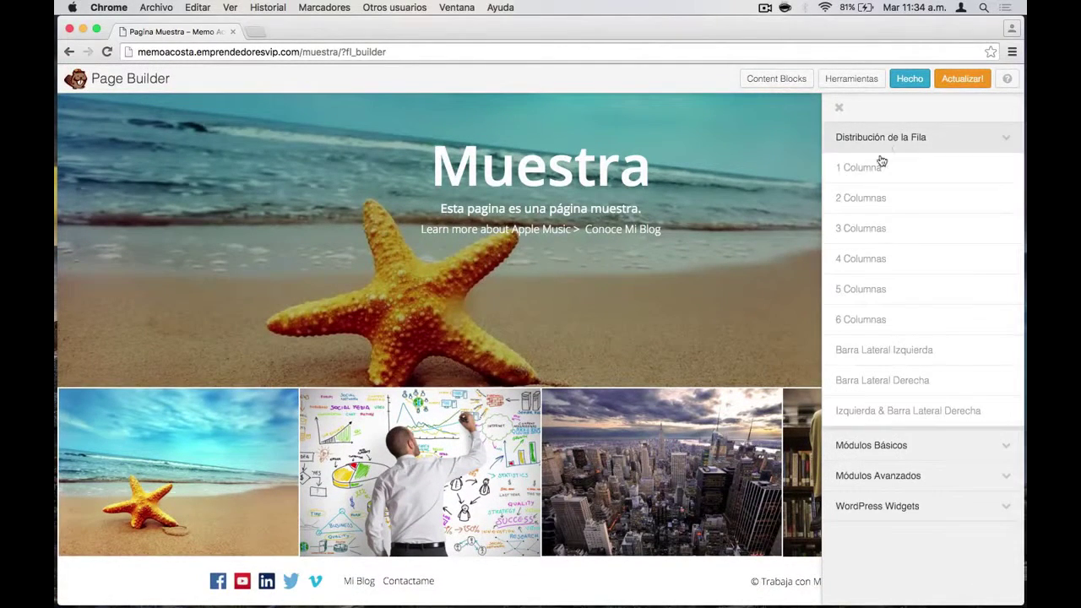
left_click_drag(870, 237, 620, 419)
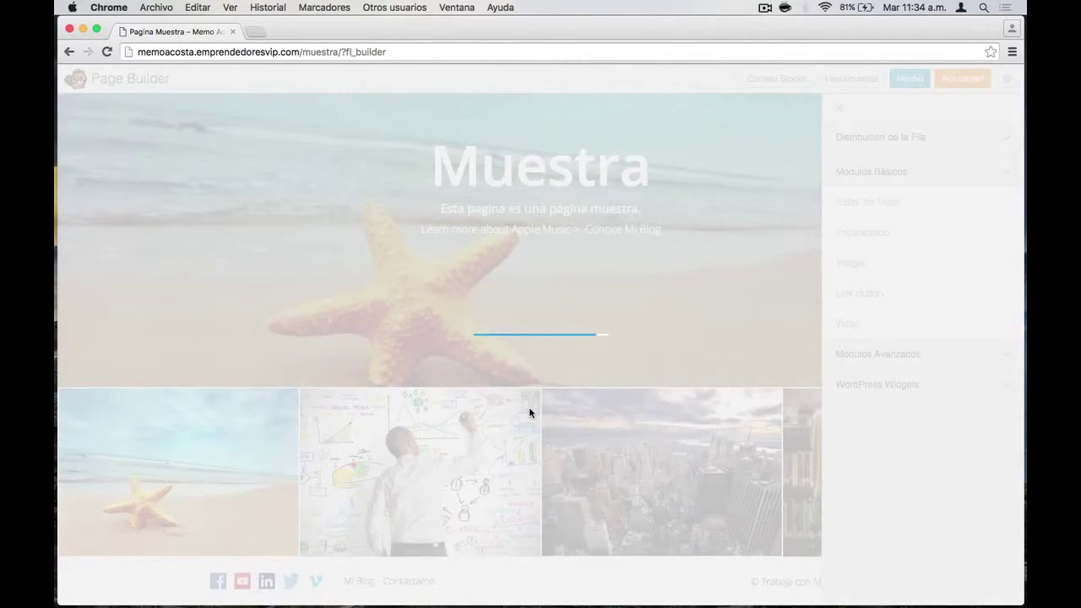
scroll(482, 357, "down", 3)
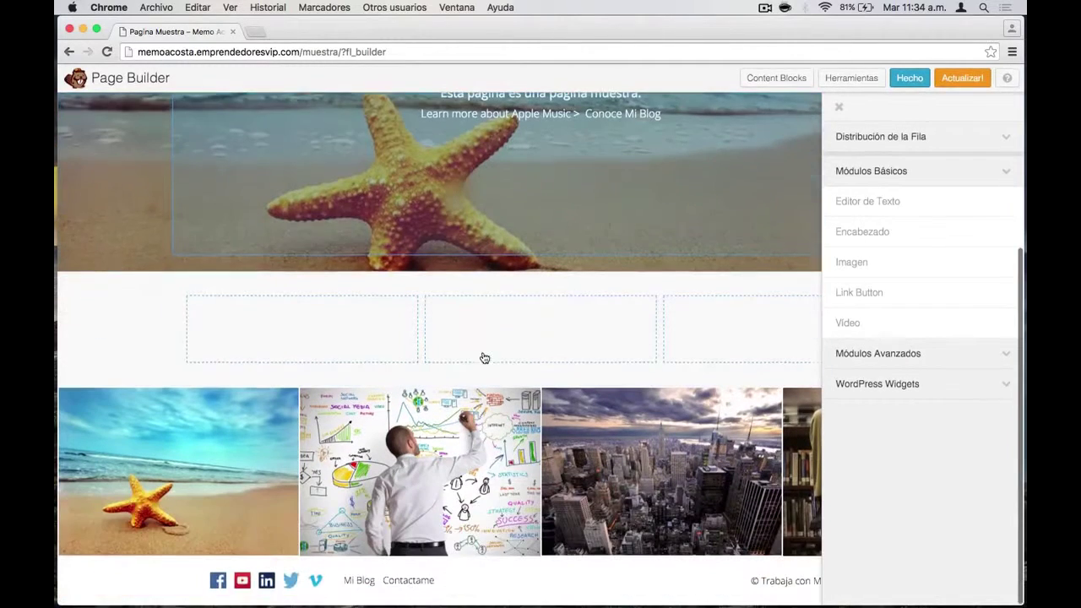
left_click(839, 108)
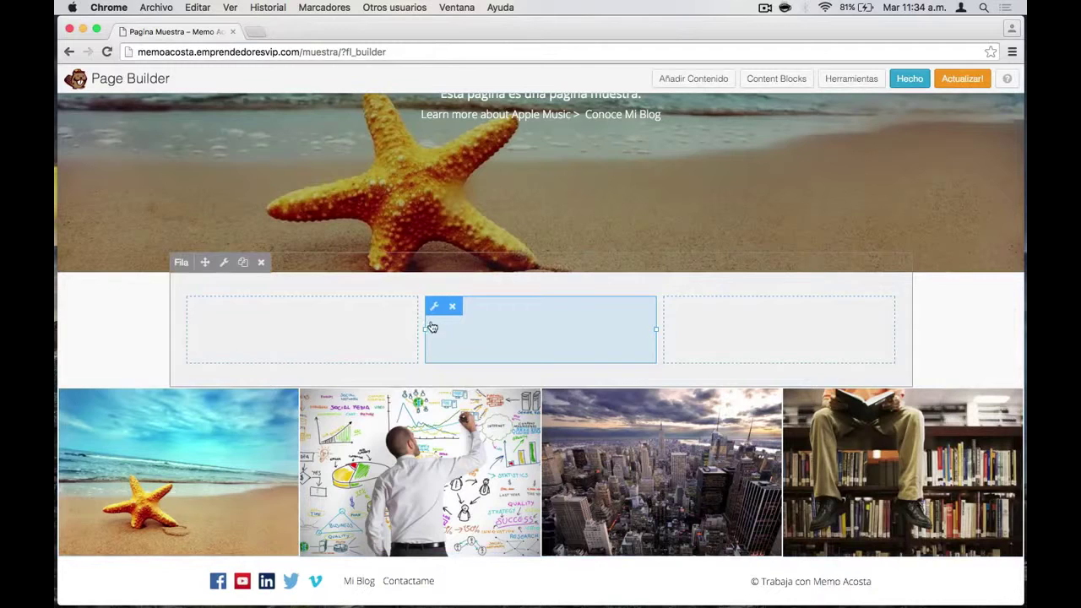
Add an image module to the new row's middle column, using the Facebook logo from the media library, and save
left_click(712, 81)
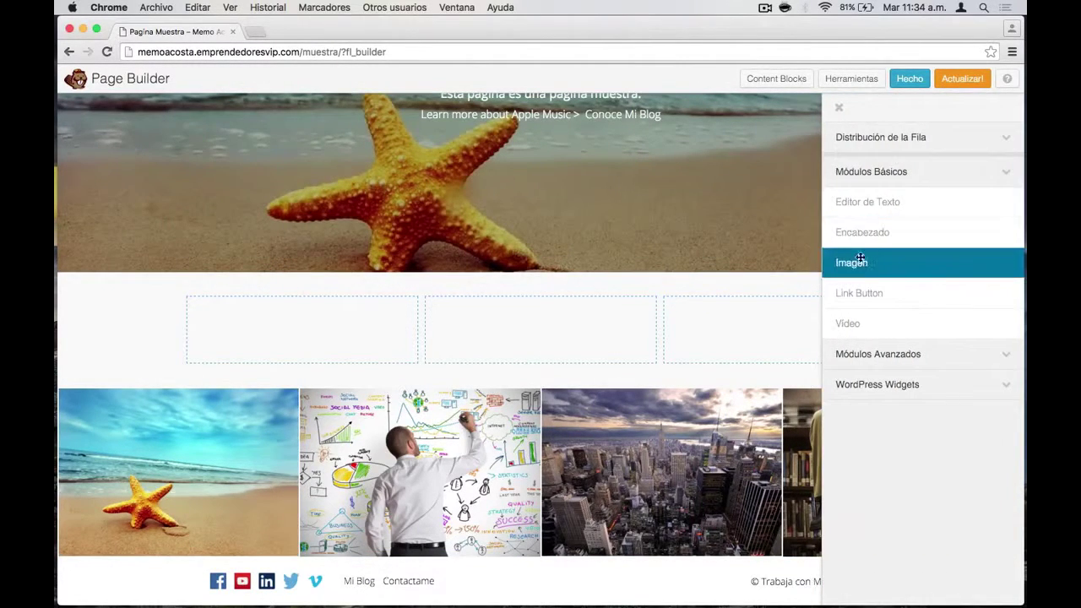
left_click_drag(870, 261, 567, 371)
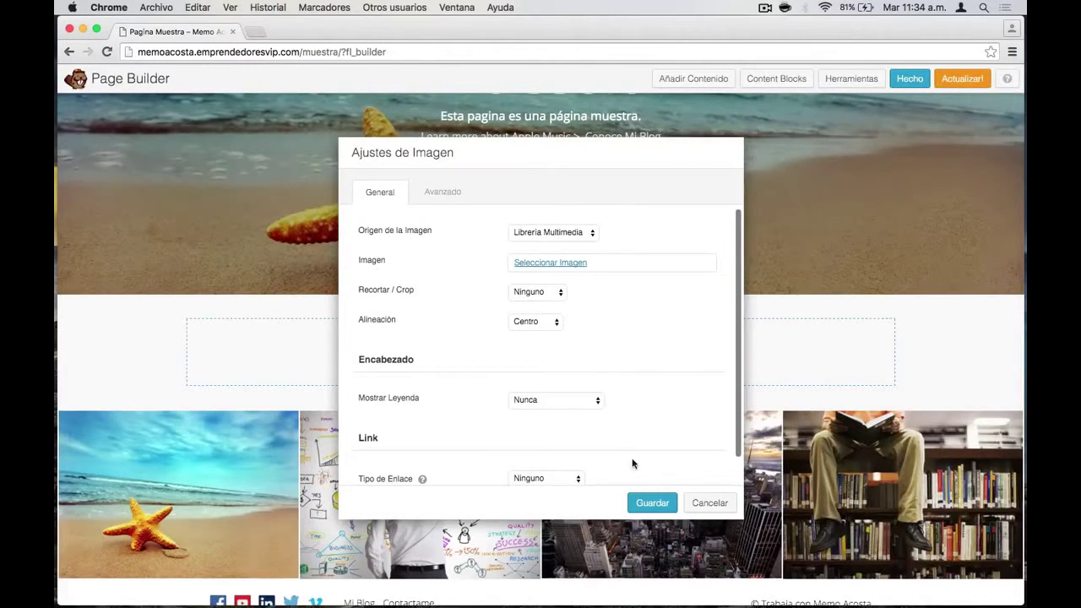
left_click(577, 262)
left_click(438, 338)
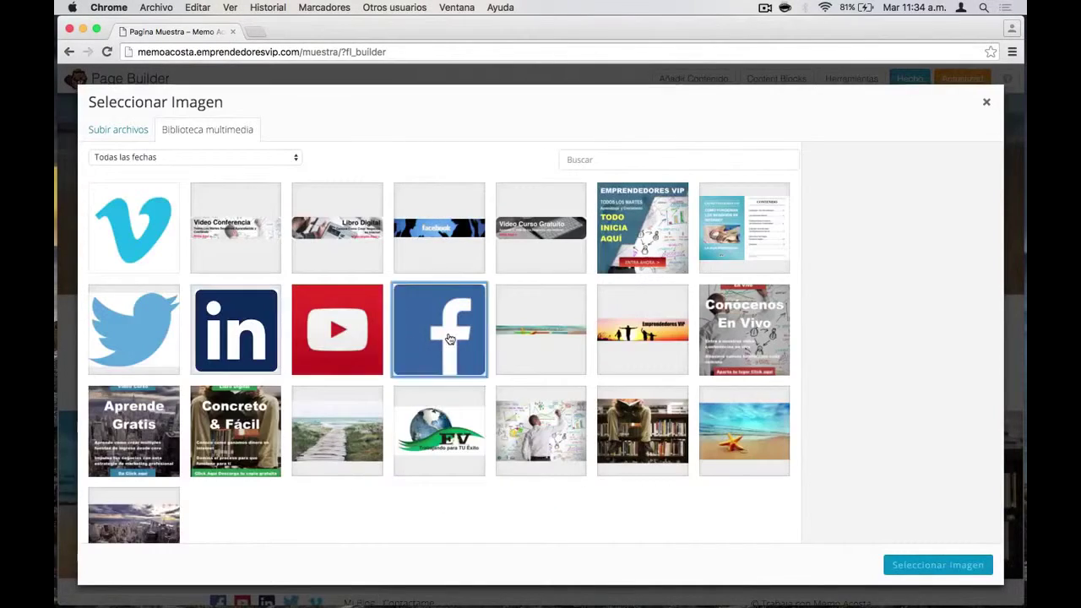
left_click(897, 566)
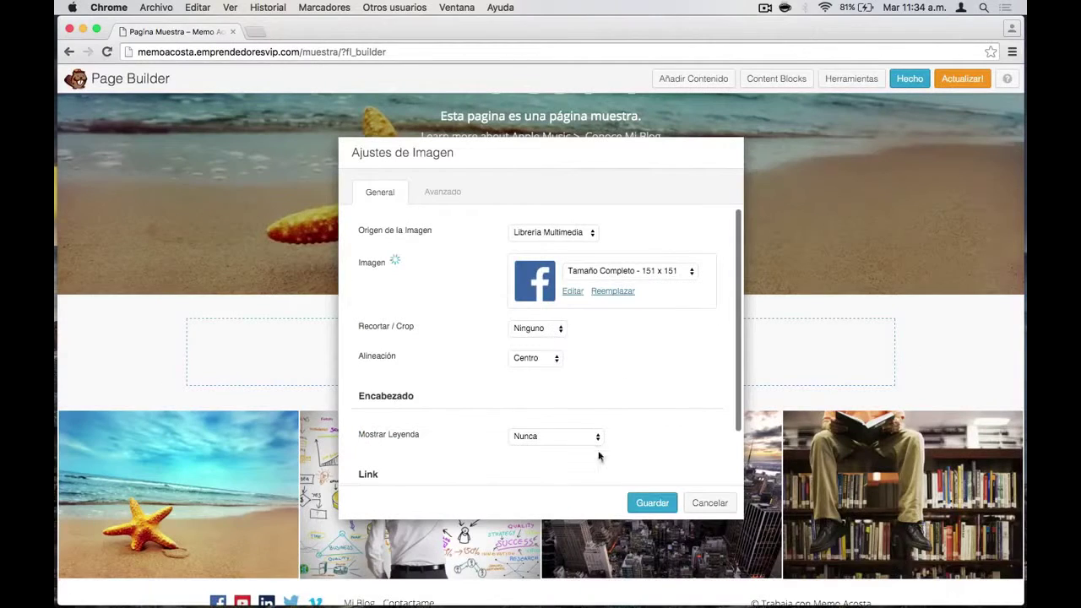
left_click(652, 503)
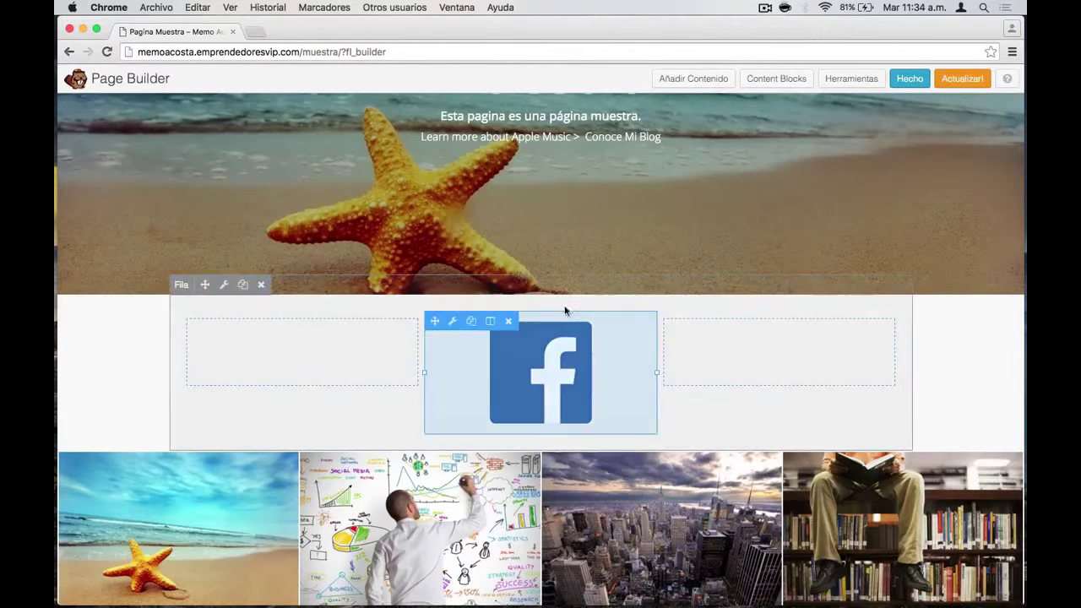
Add a text editor module below the Facebook logo with a first-name introduction followed by "Bienvenido a mi pagina de Facebook." and save it
left_click(722, 78)
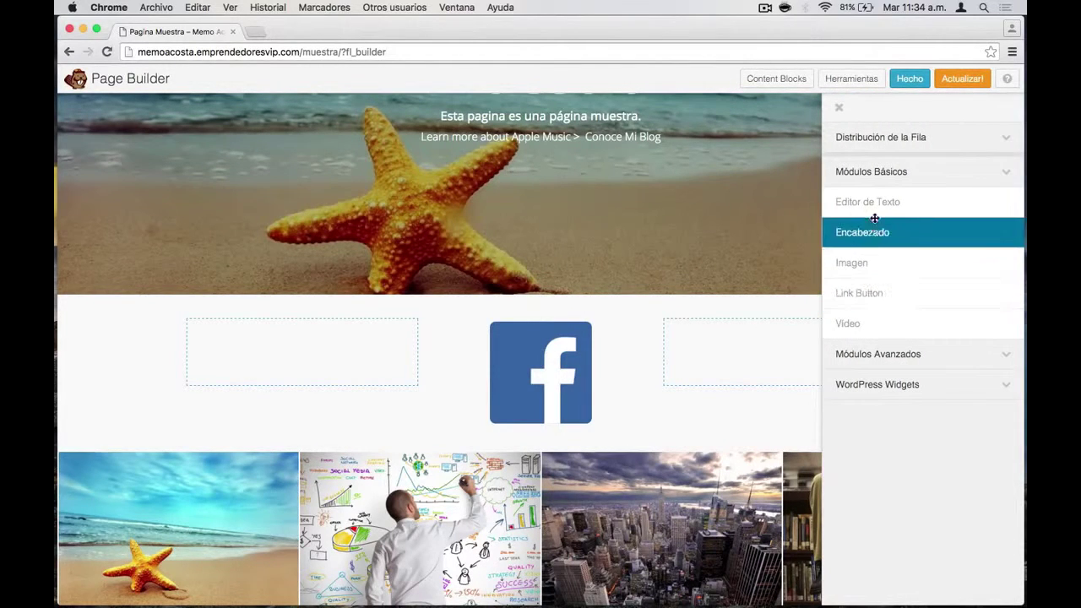
left_click_drag(866, 203, 542, 452)
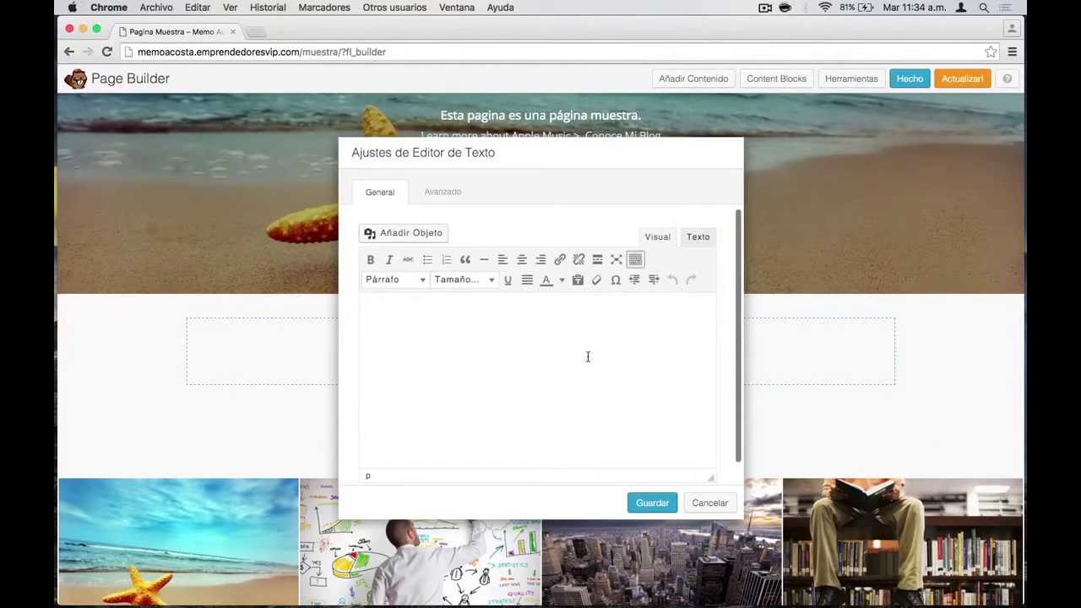
type("Yo so")
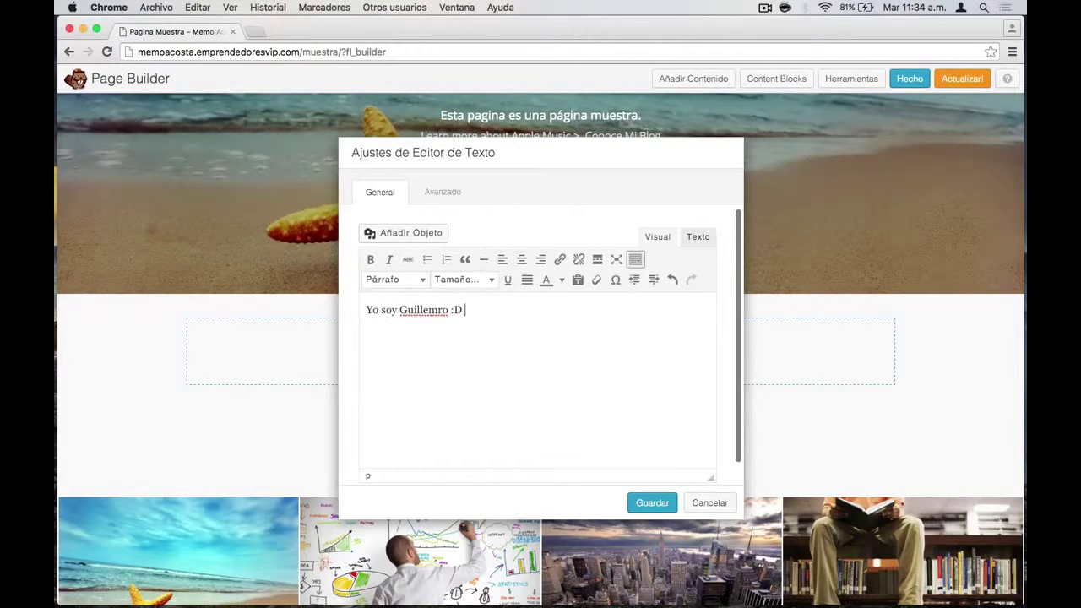
type("y Guillero")
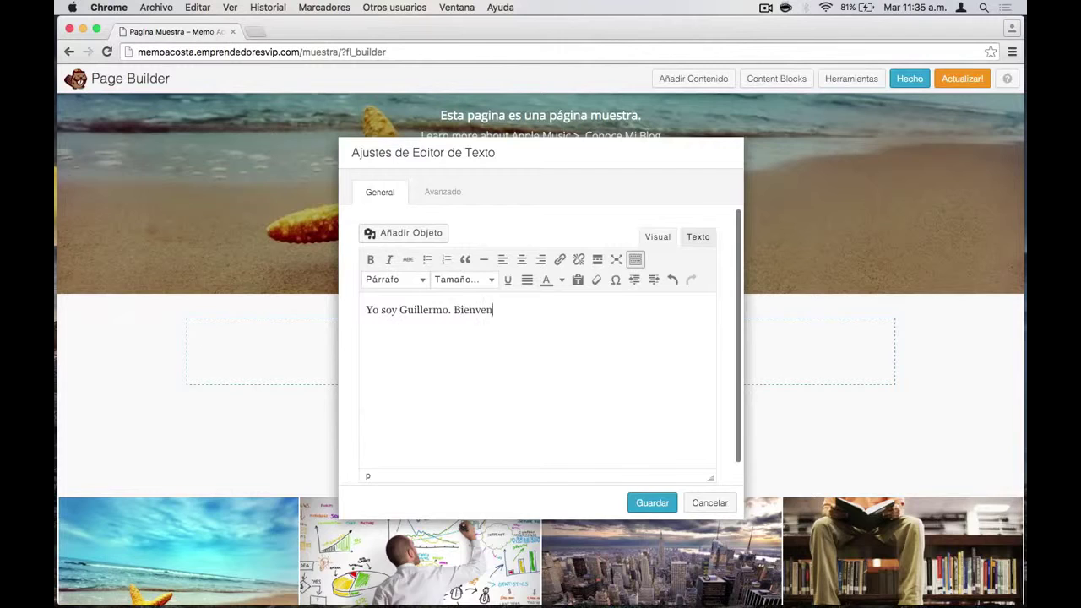
type("mo. Bienvenido a mi pagina de Facebook.")
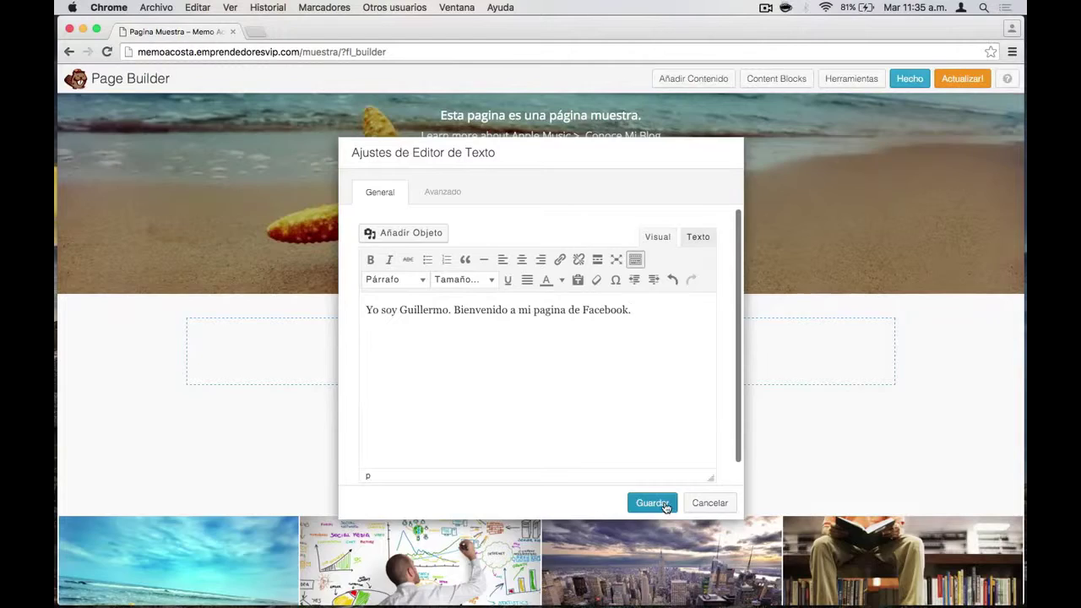
left_click(649, 502)
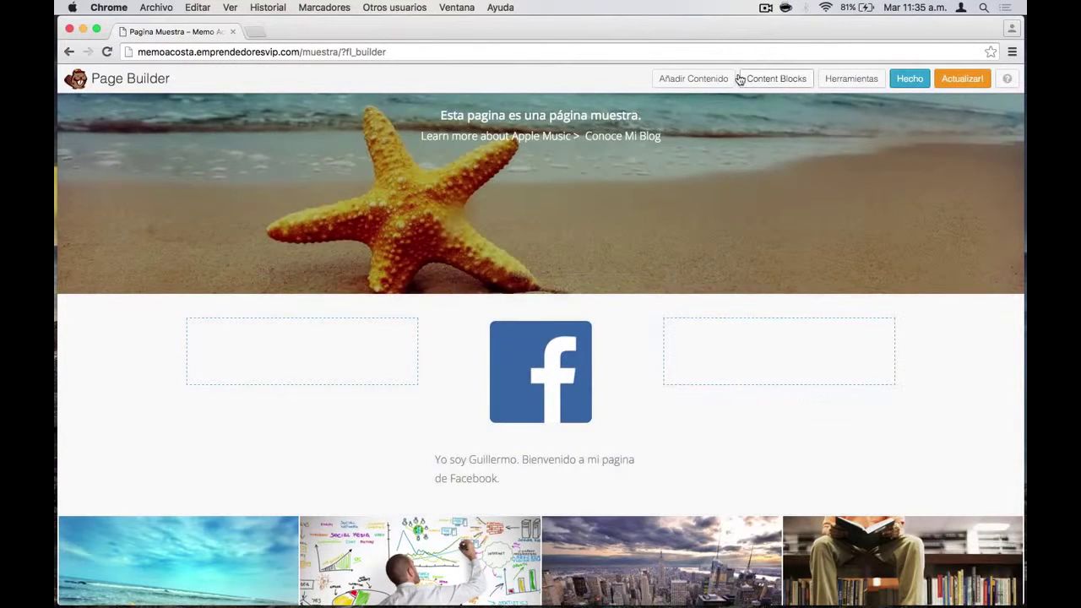
Narrow the empty columns on both sides of the Facebook logo to a width of 10 % each
left_click(678, 333)
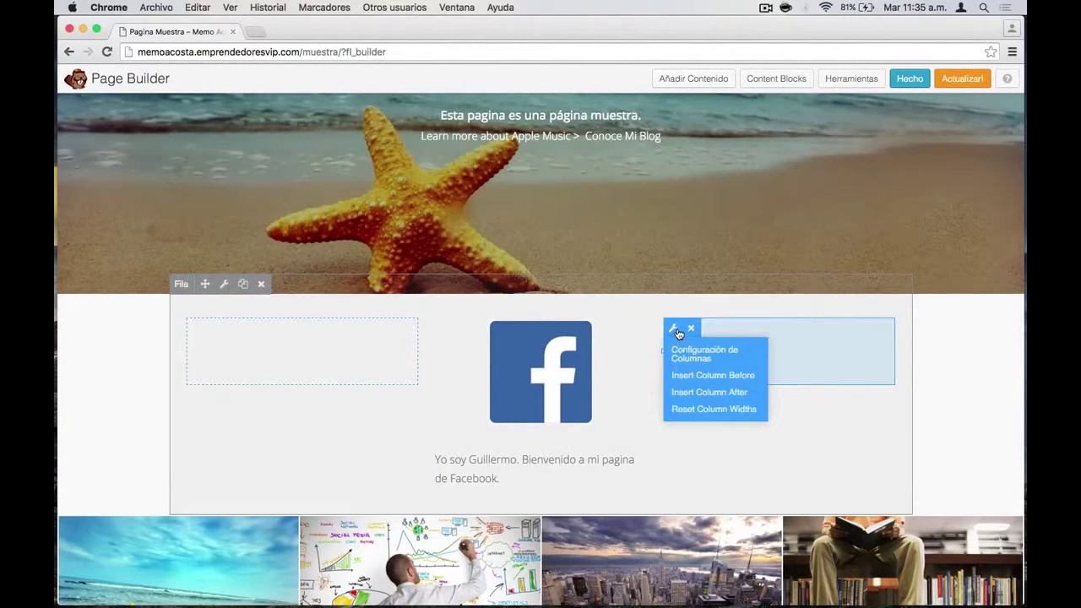
left_click(691, 351)
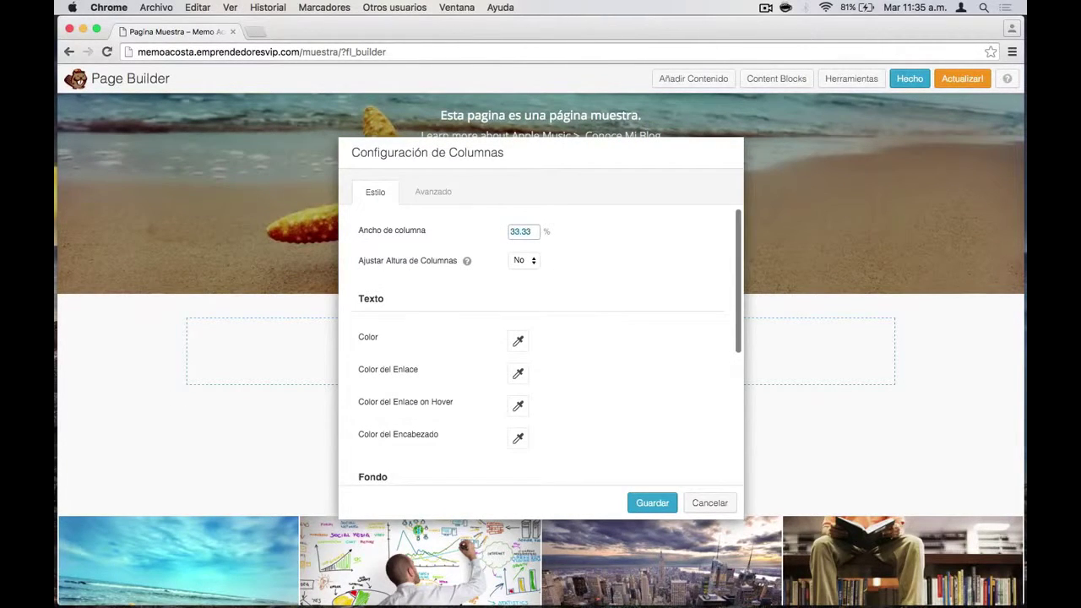
type("5")
left_click(651, 503)
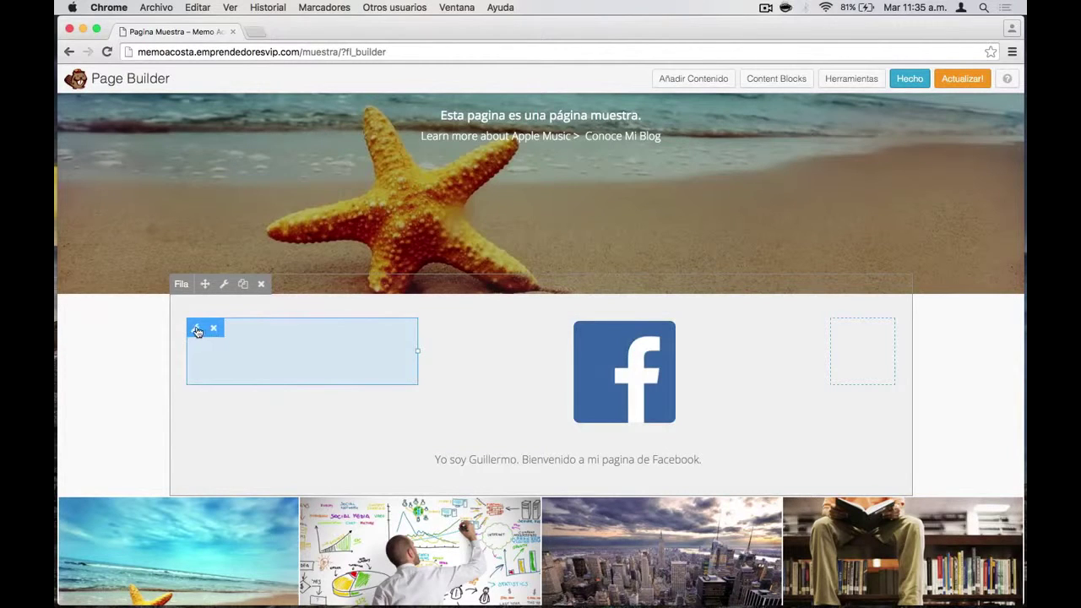
mouse_move(196, 331)
left_click(274, 355)
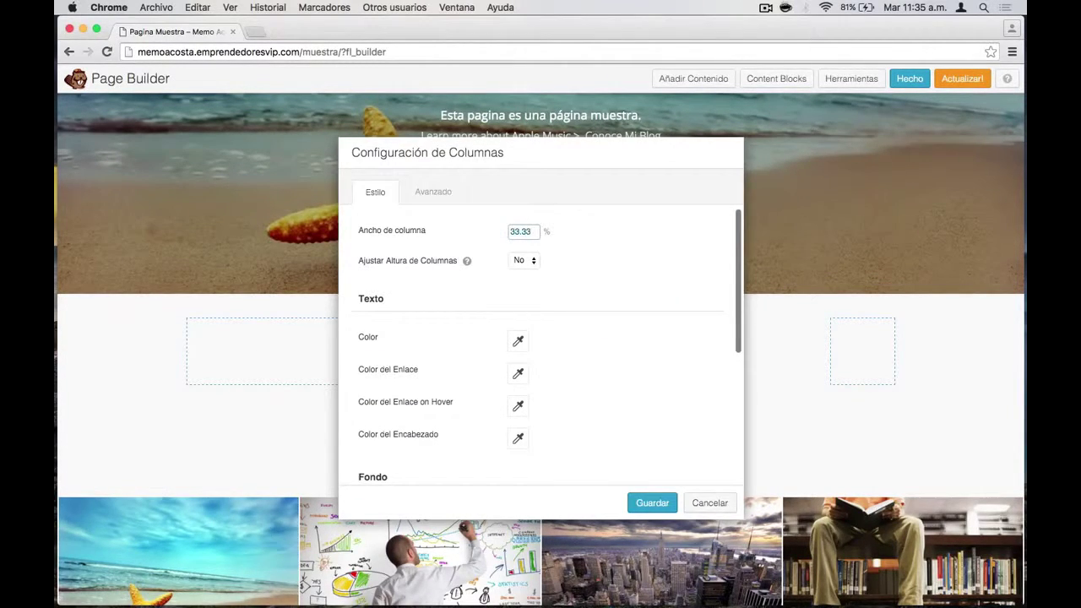
type("5")
left_click(648, 502)
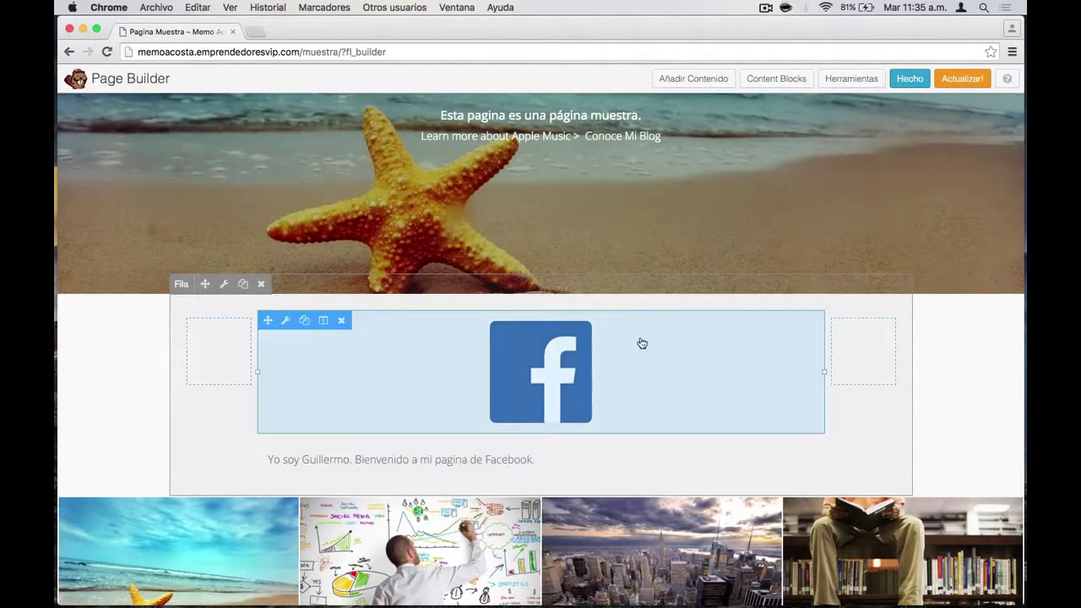
Add a video module between the Facebook logo and the welcome text, with its video type set to Insertar
left_click(712, 78)
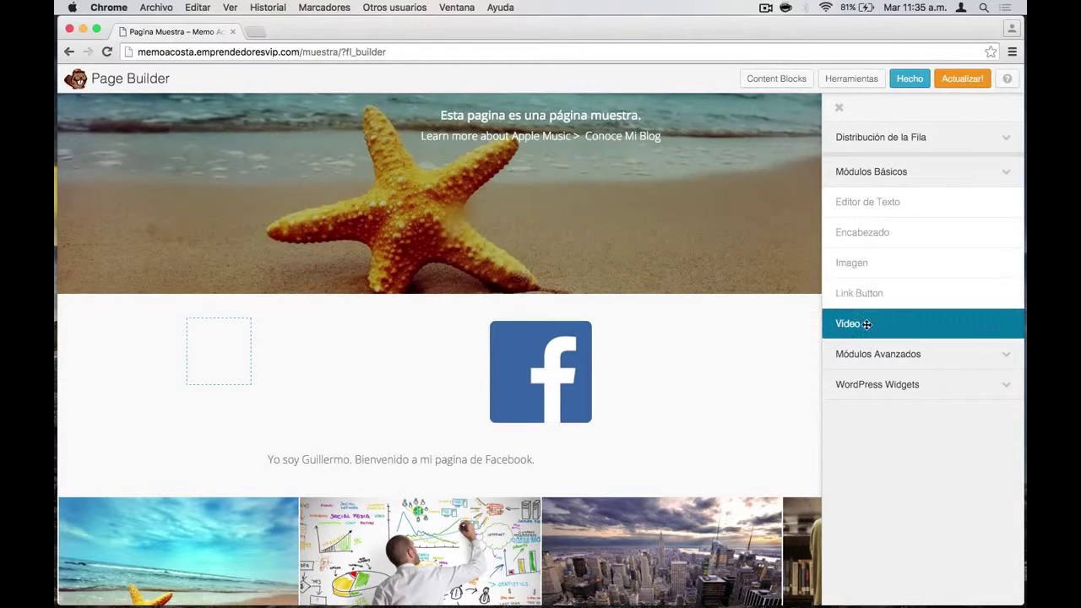
left_click_drag(693, 361, 594, 461)
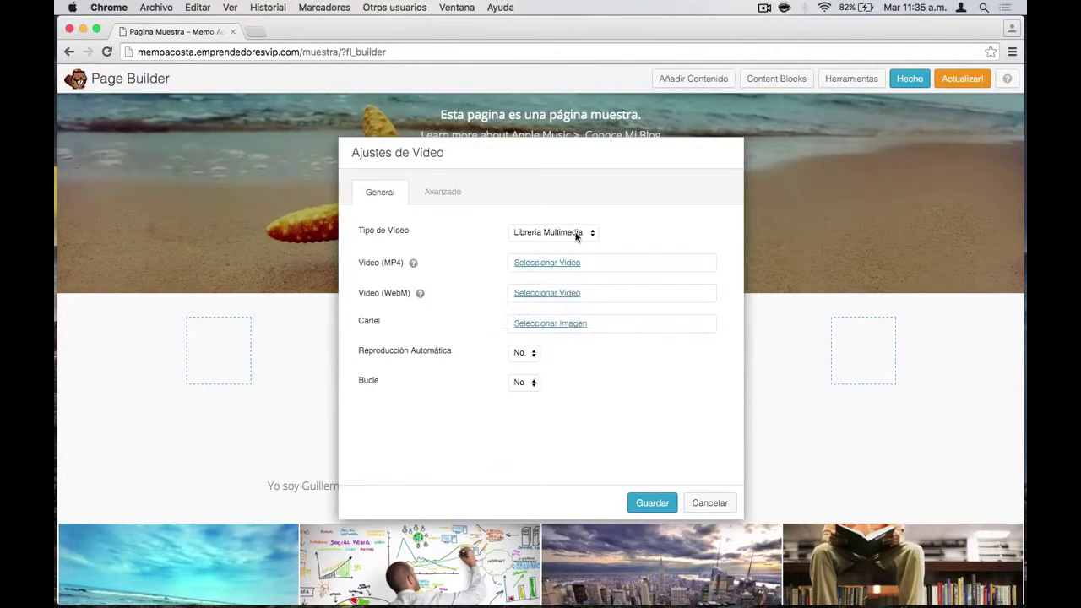
left_click(538, 233)
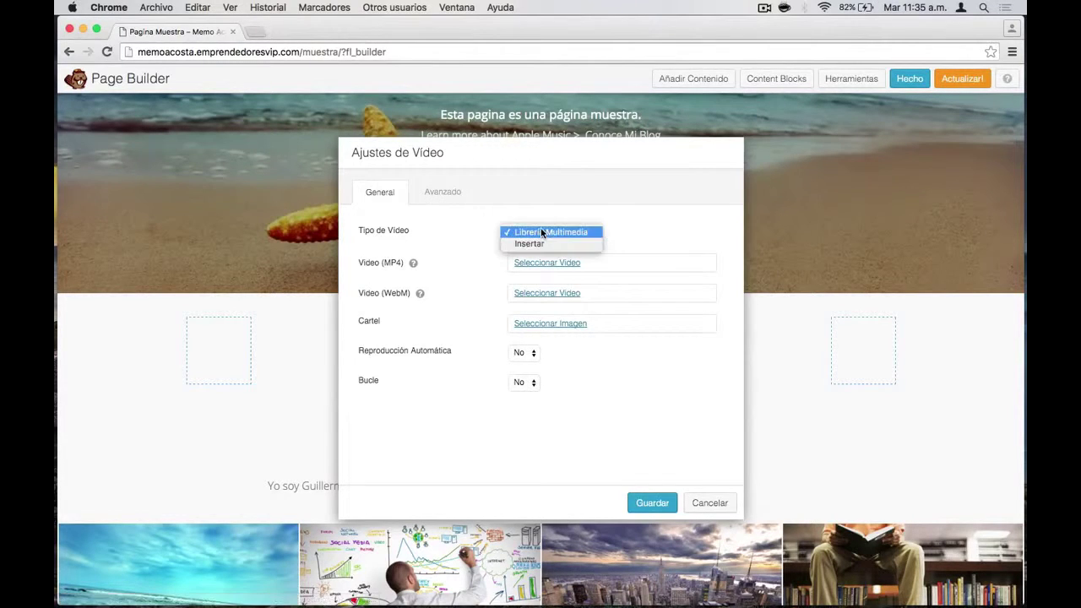
left_click(530, 244)
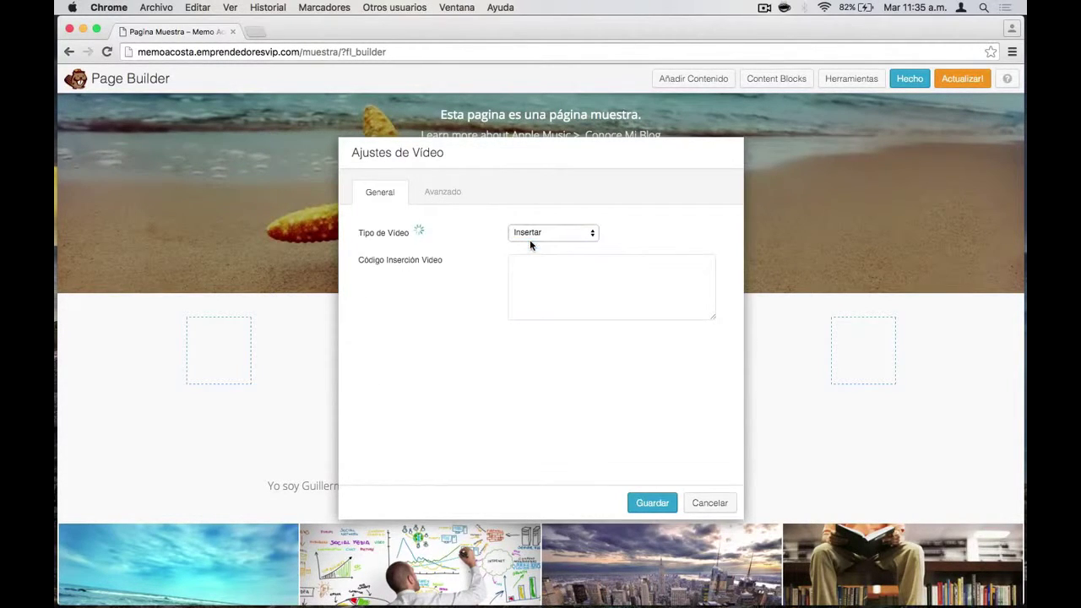
left_click(539, 277)
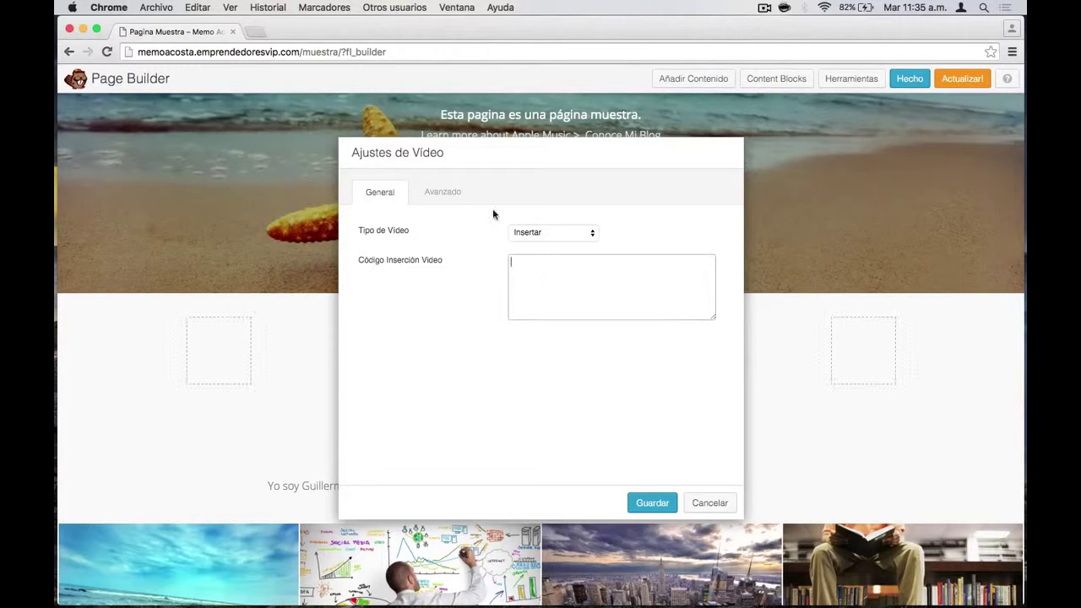
left_click(255, 31)
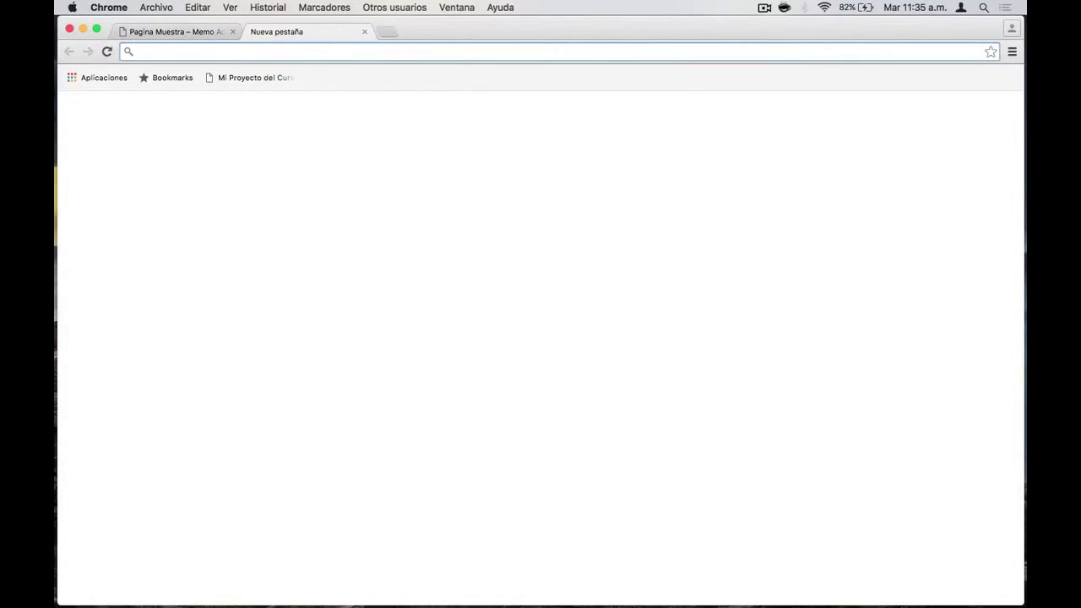
type("www.youtube.com")
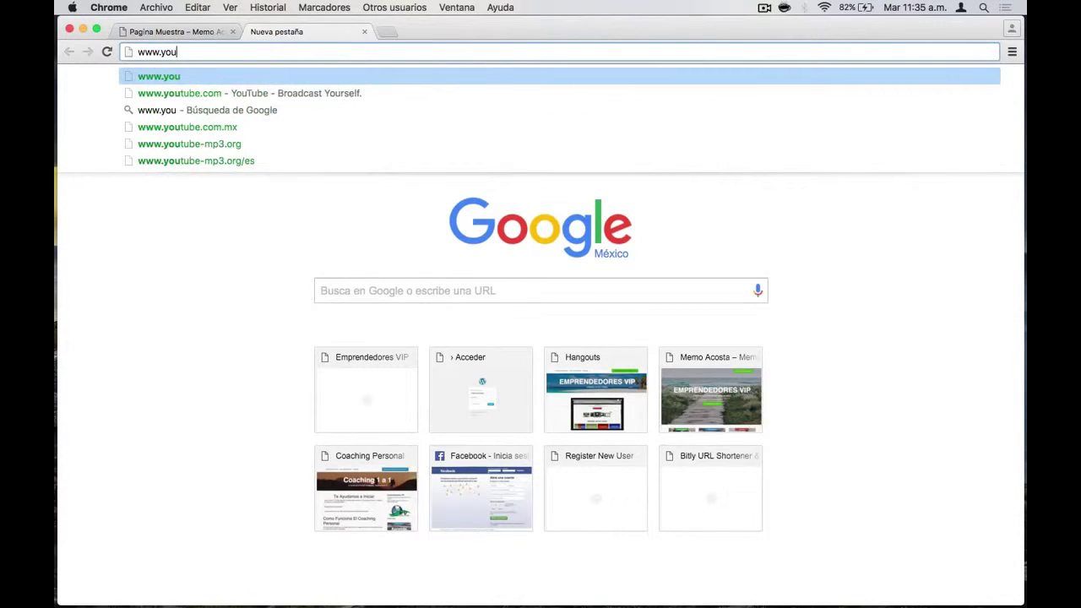
key("Return")
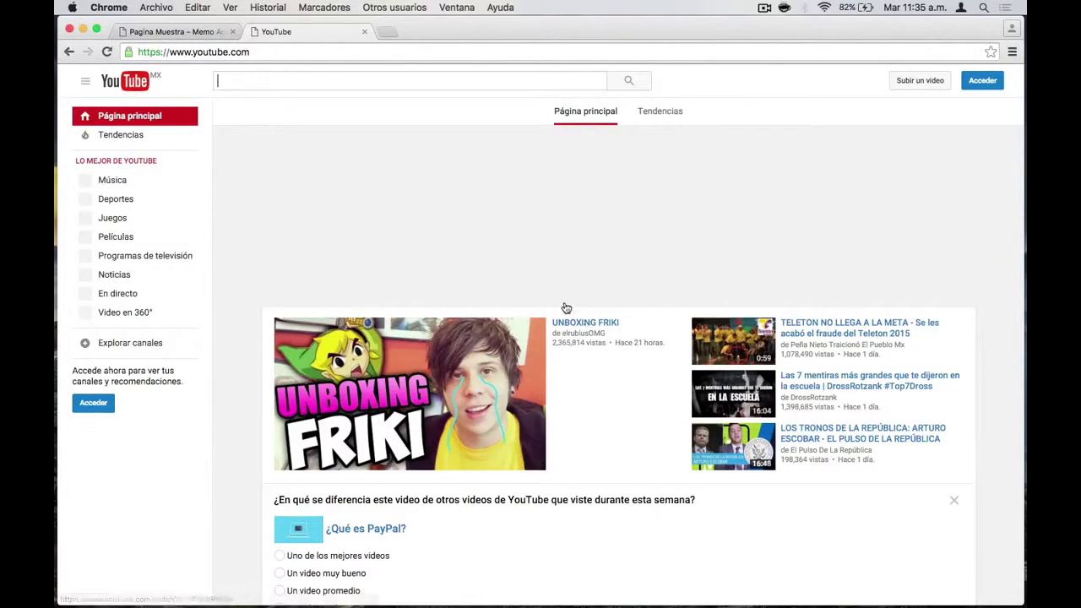
left_click(581, 326)
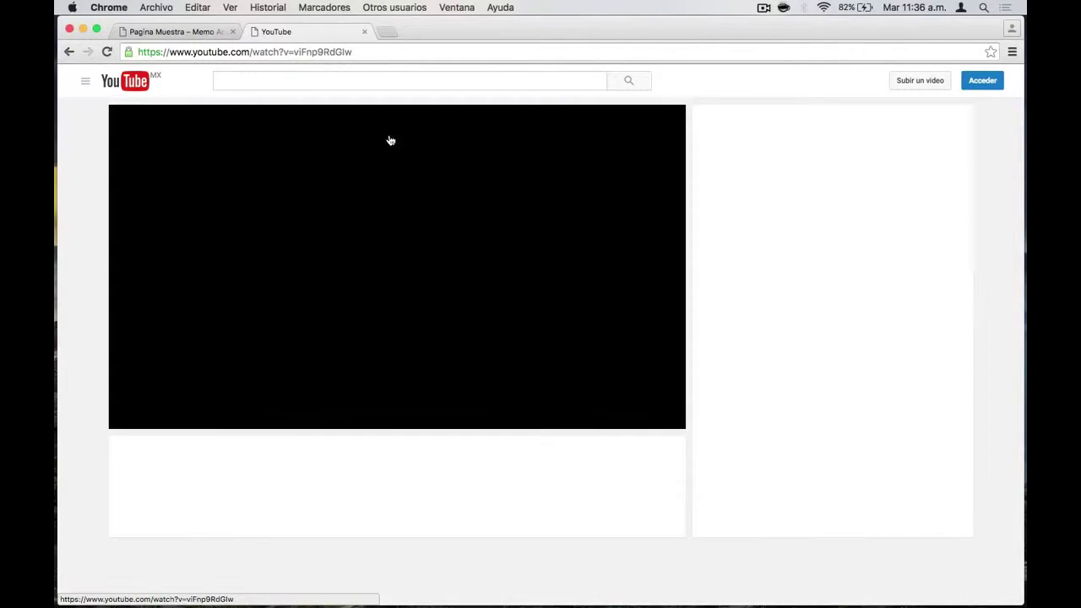
scroll(262, 519, "down", 3)
scroll(169, 422, "up", 2)
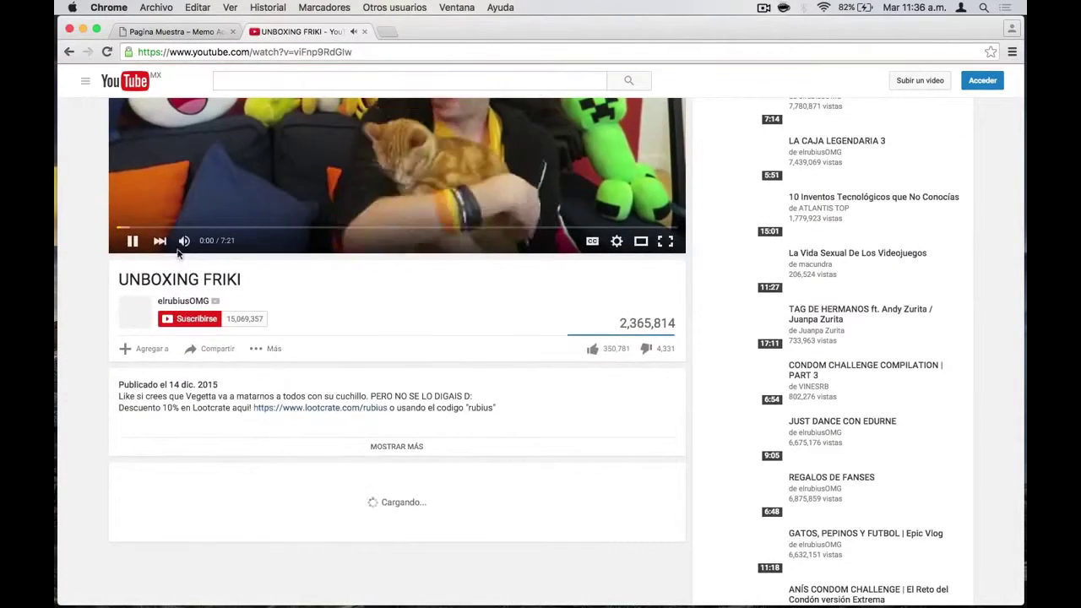
left_click(139, 390)
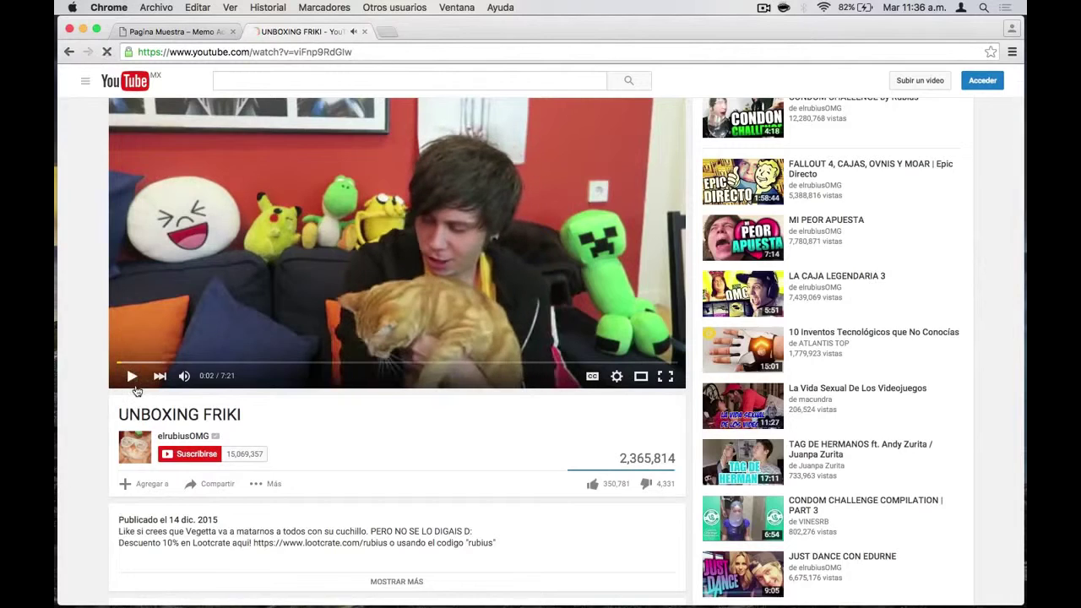
Display the video's embed code in its sharing options and copy the iframe code
scroll(188, 425, "down", 3)
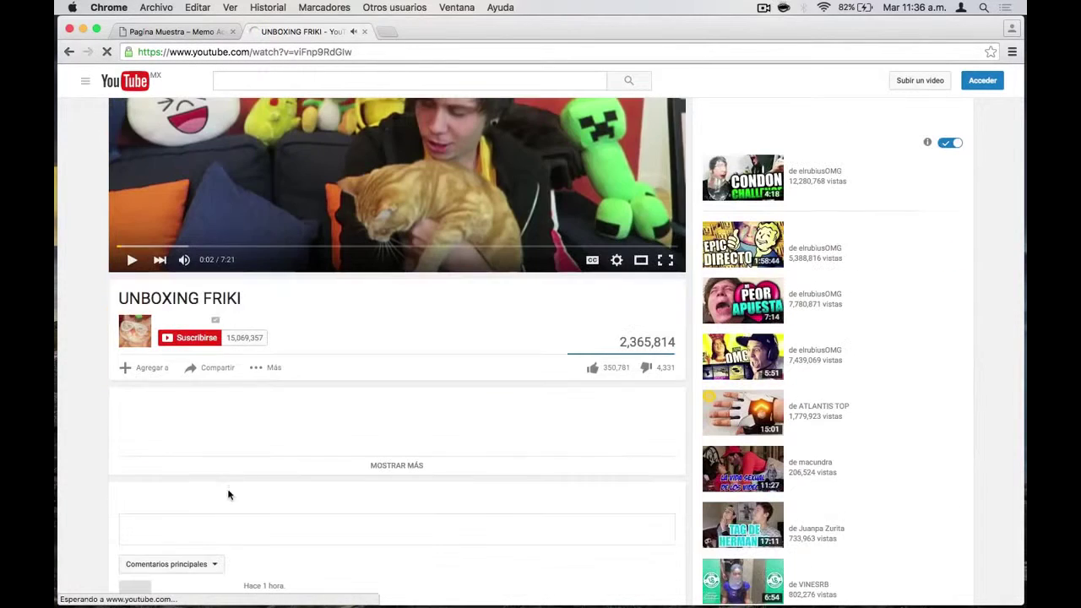
left_click(213, 368)
left_click(245, 405)
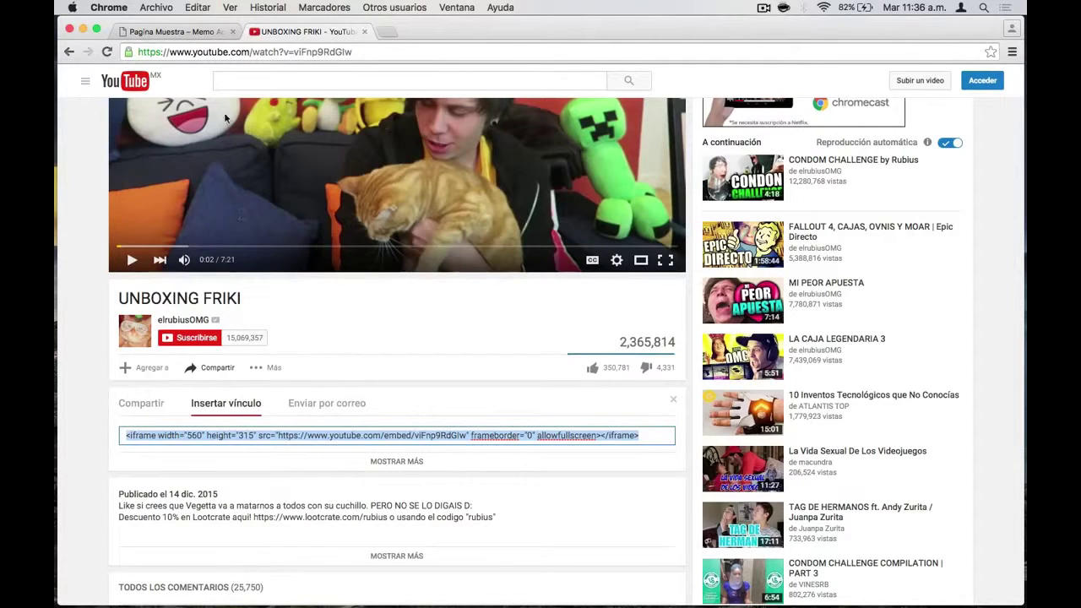
Return to the Page Builder page, paste the YouTube iframe code as the video module's embed code and save
left_click(184, 31)
type("<iframe width=\"560\" height=\"315\" src=\"https://www.youtube.com/embed/viFnp9RoGiw\" frameborder=\"0\" allowfullscreen></iframe>")
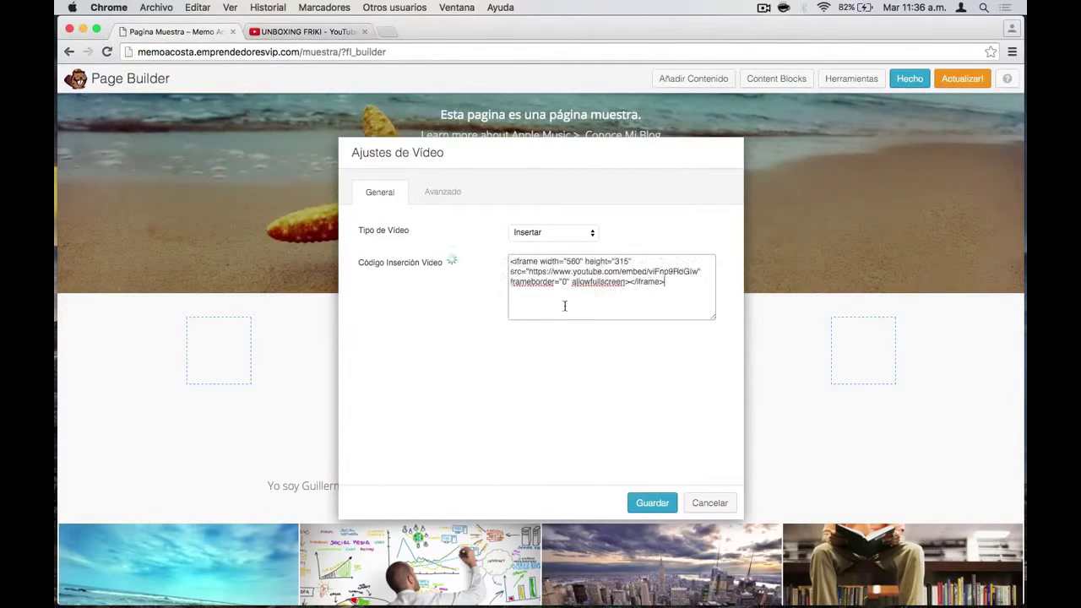
left_click(650, 504)
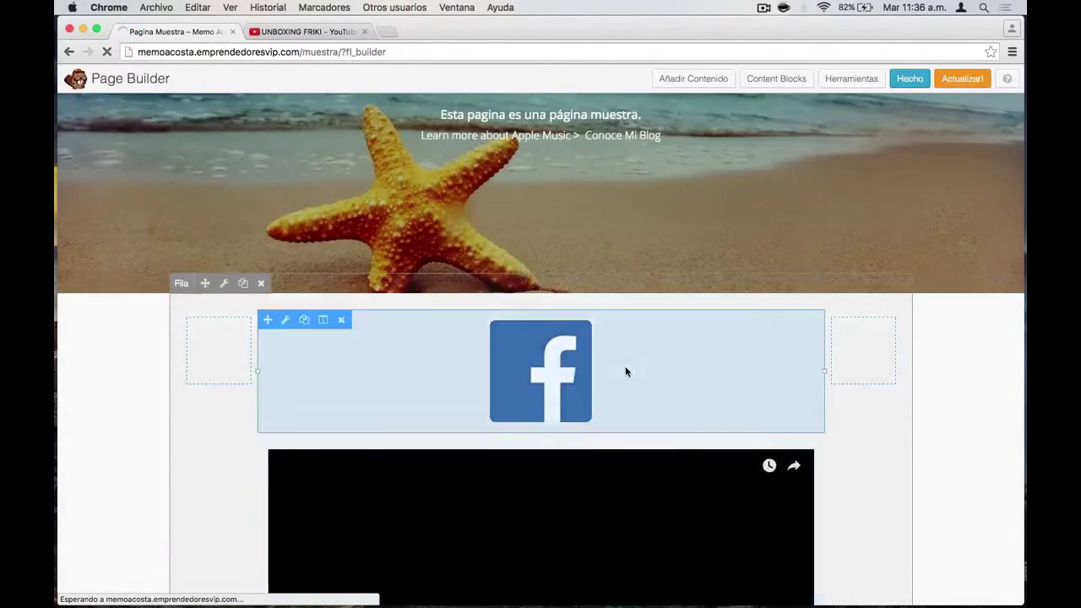
Set the width of the empty column left of the video to 40 % and save
scroll(591, 296, "down", 5)
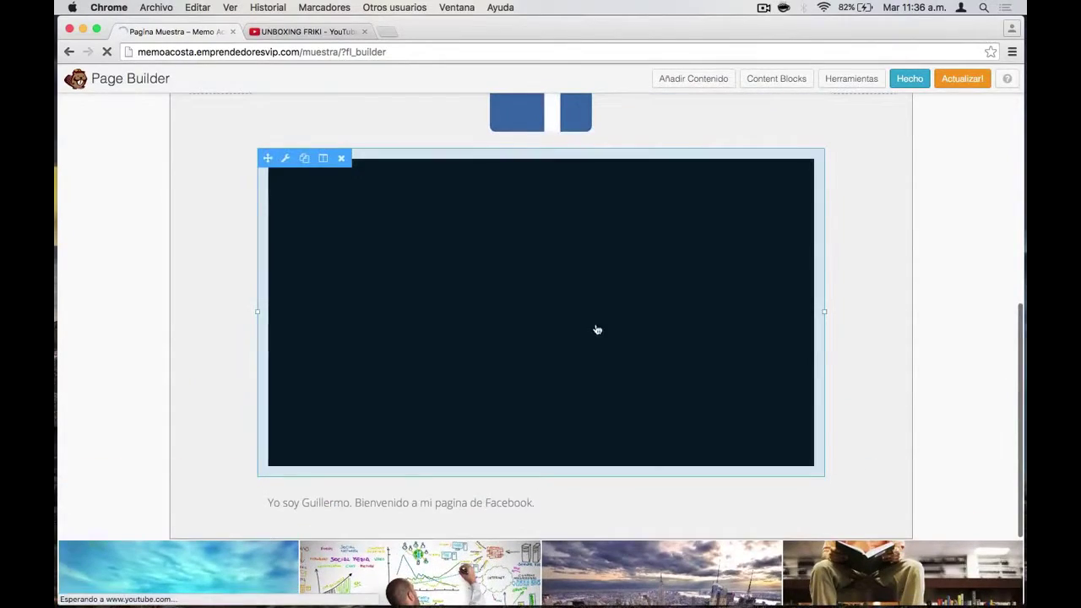
scroll(142, 279, "up", 2)
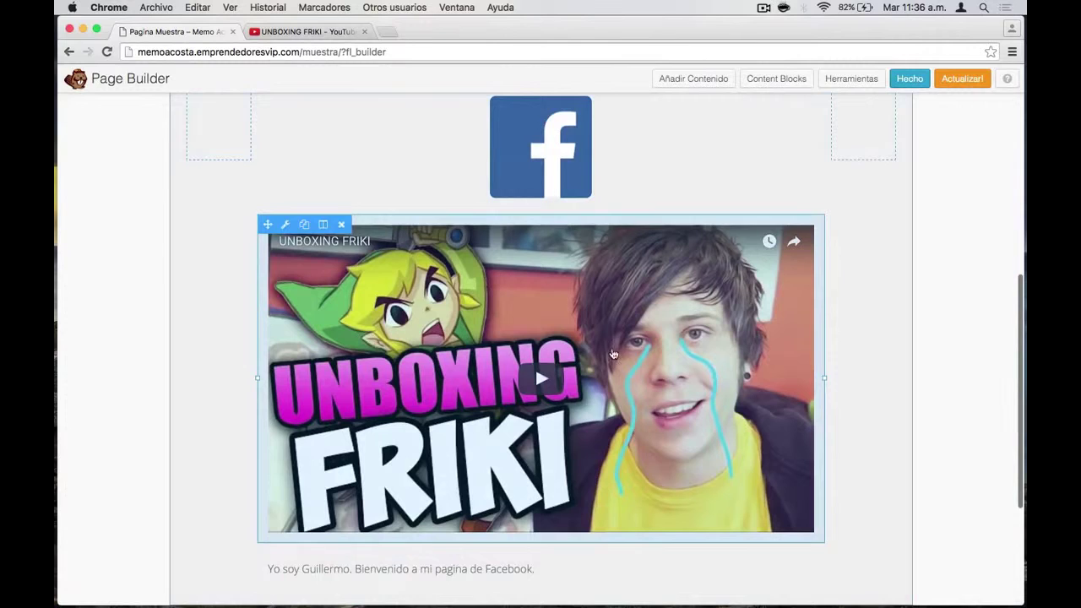
scroll(363, 253, "up", 1)
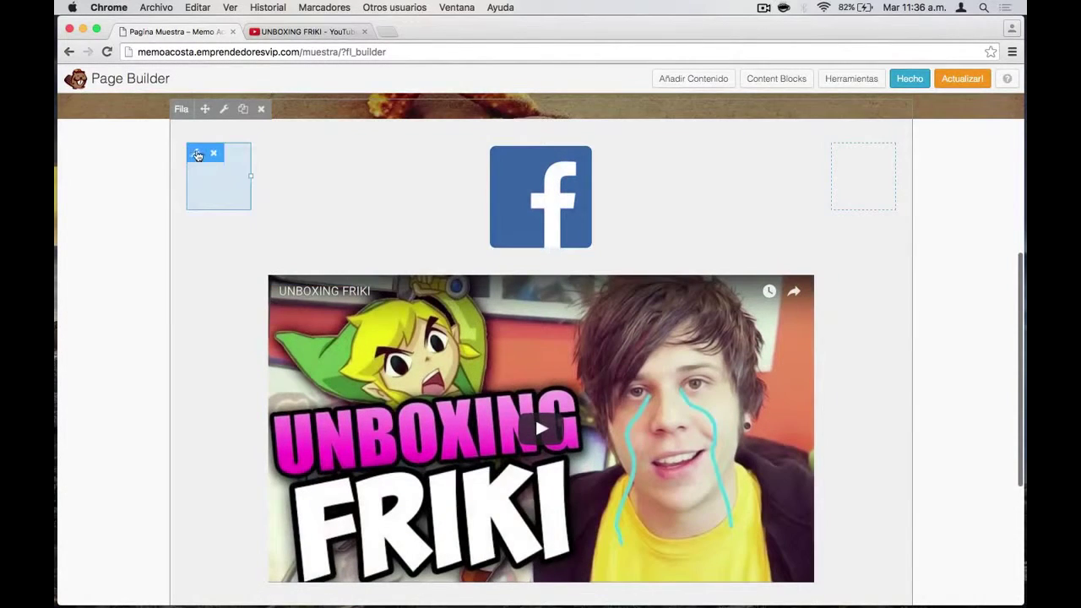
left_click(199, 155)
left_click(225, 177)
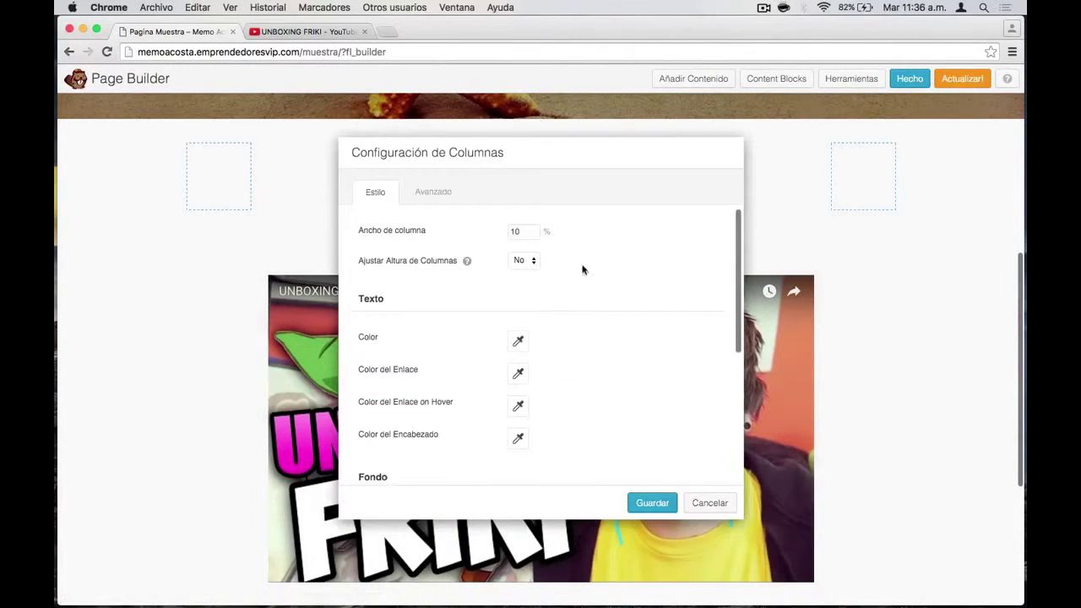
left_click(532, 234)
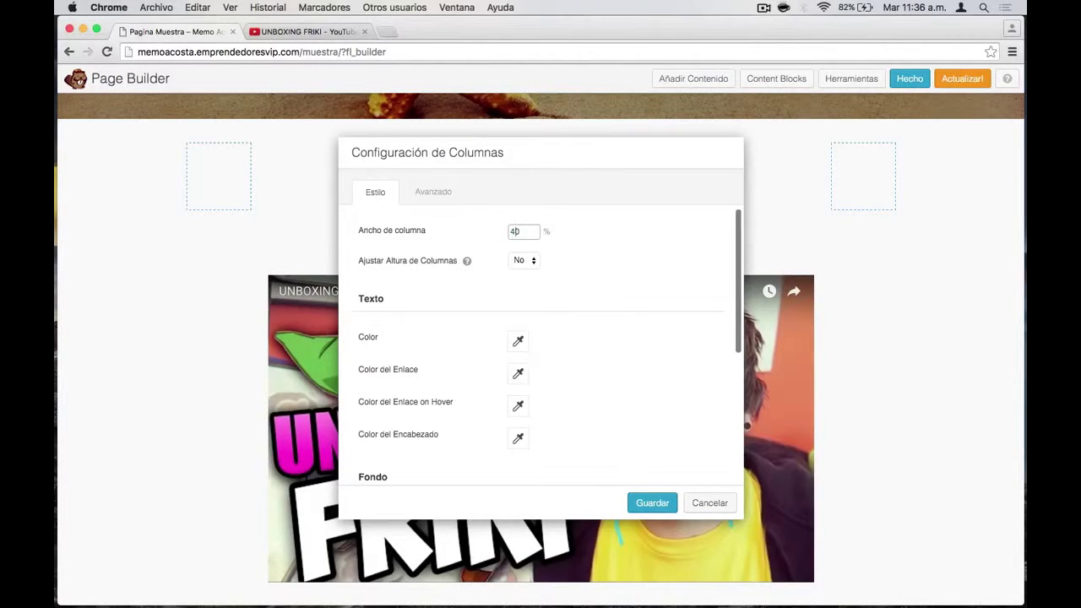
left_click(652, 503)
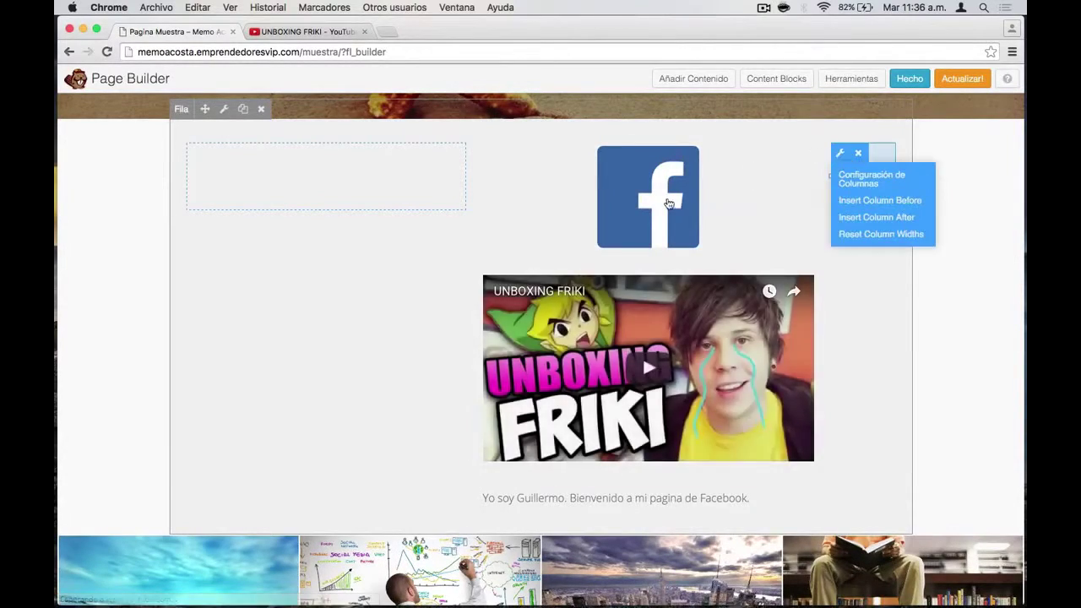
Set the width of the empty column right of the video to 30 %, save, and review the page layout
left_click(871, 178)
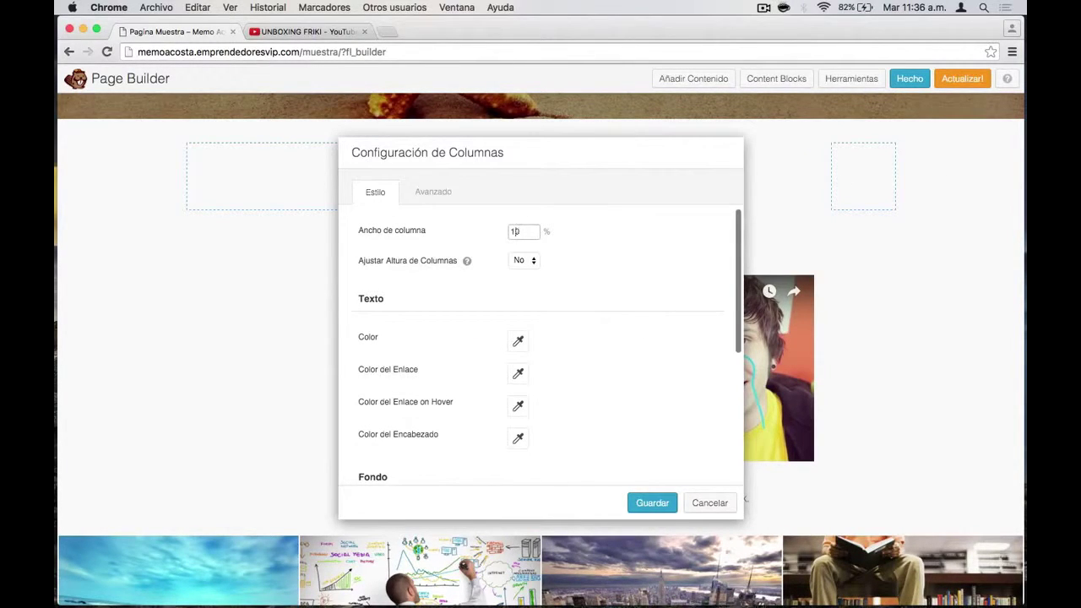
key("BackSpace")
type("3")
left_click(646, 503)
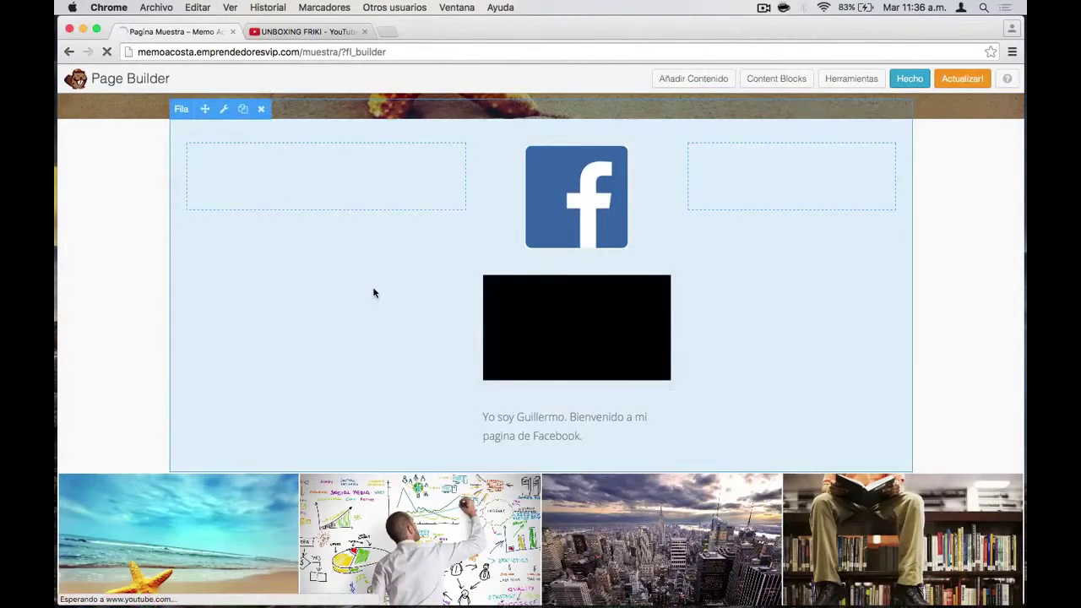
scroll(374, 292, "up", 5)
scroll(374, 292, "down", 10)
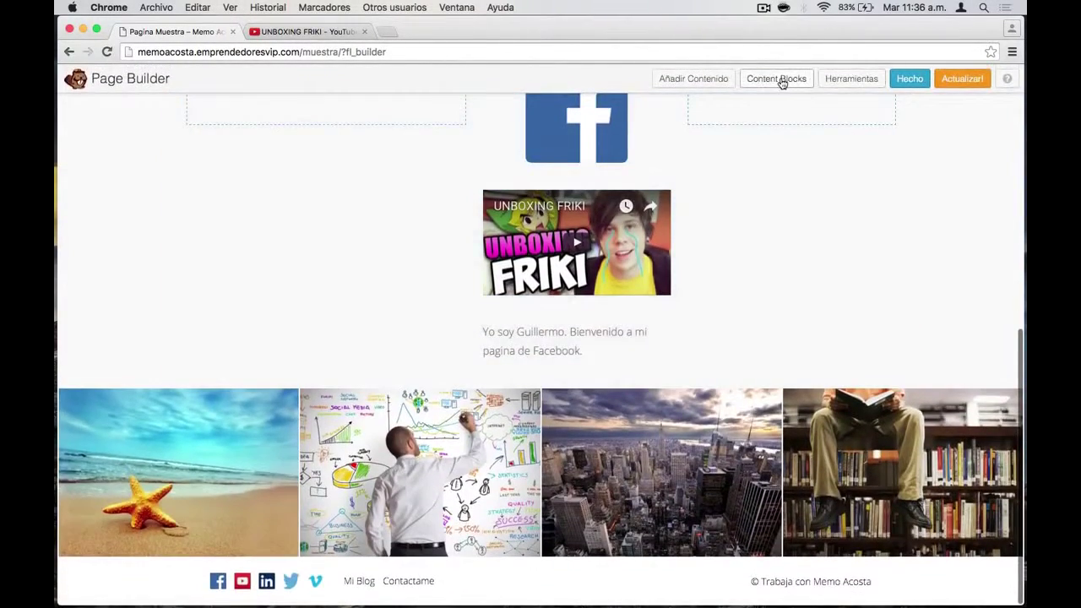
Browse the content blocks and add the Video Page block to the page
left_click(777, 78)
scroll(661, 329, "down", 5)
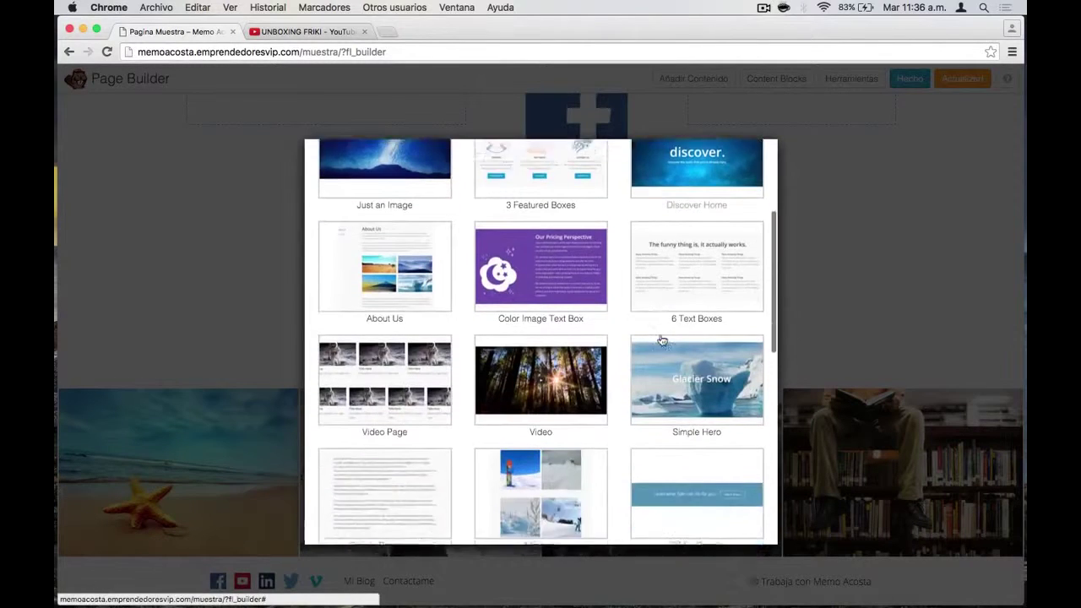
scroll(662, 329, "down", 5)
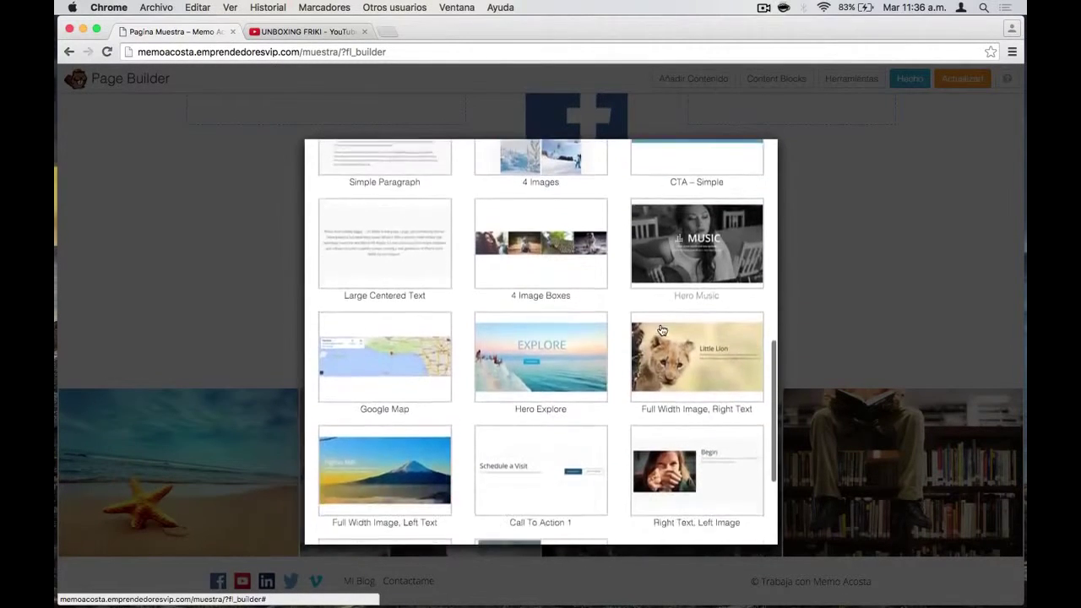
scroll(661, 330, "up", 5)
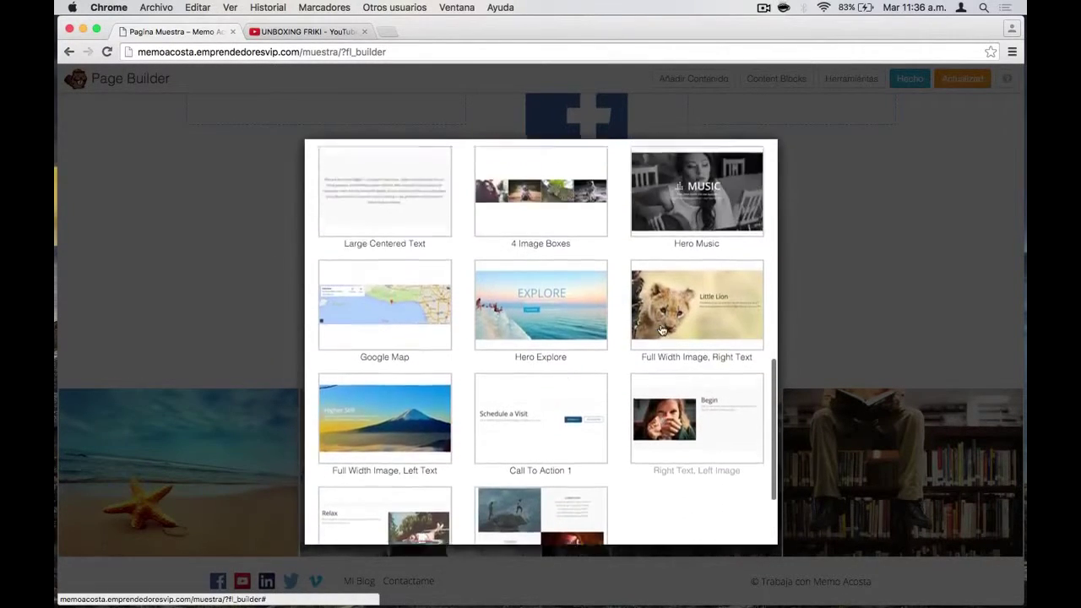
scroll(662, 331, "up", 3)
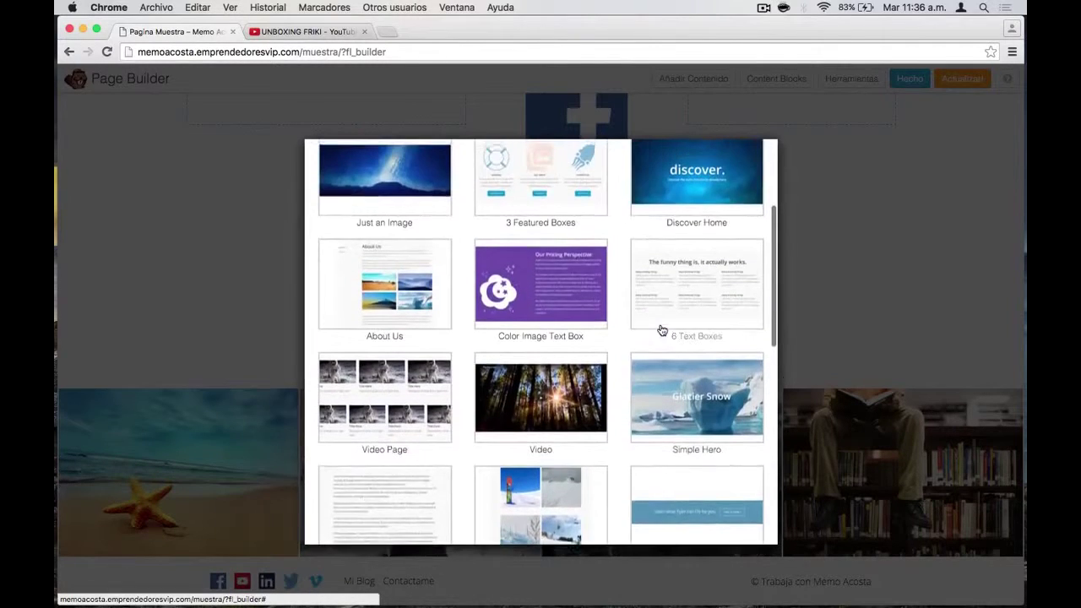
scroll(662, 330, "down", 2)
left_click(475, 340)
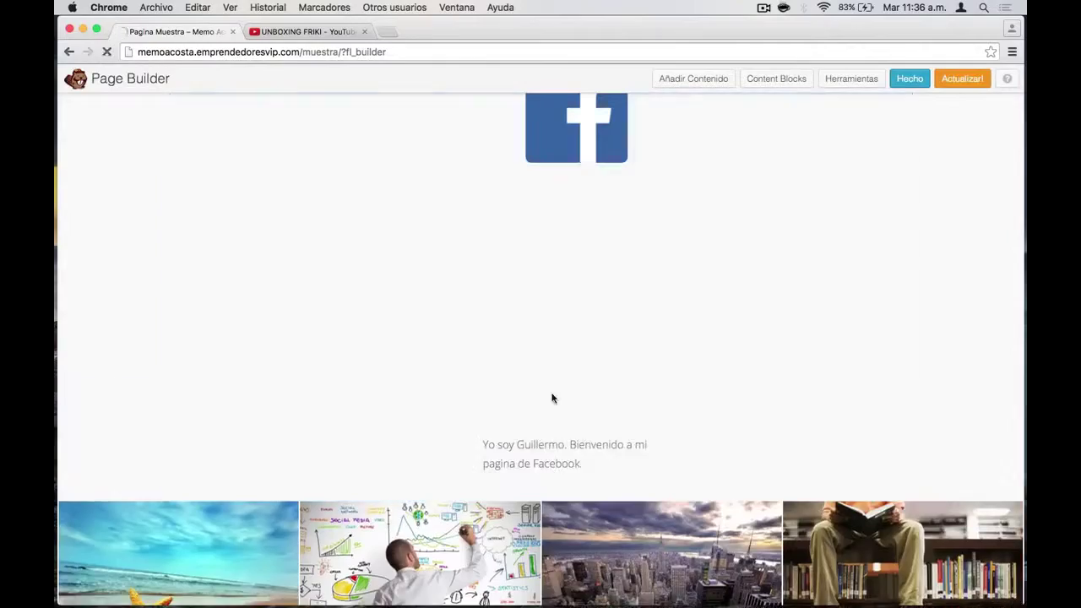
In the four-column astronaut row, move the third column's image beneath the second column's image and delete the third column's remaining text module
scroll(552, 395, "down", 10)
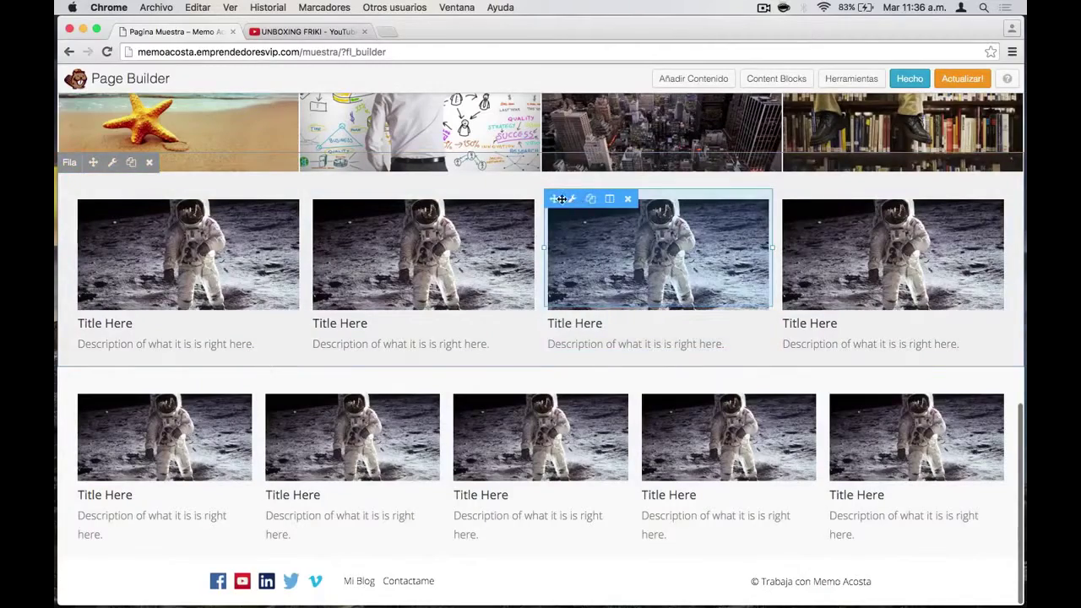
left_click_drag(561, 199, 461, 302)
left_click(631, 197)
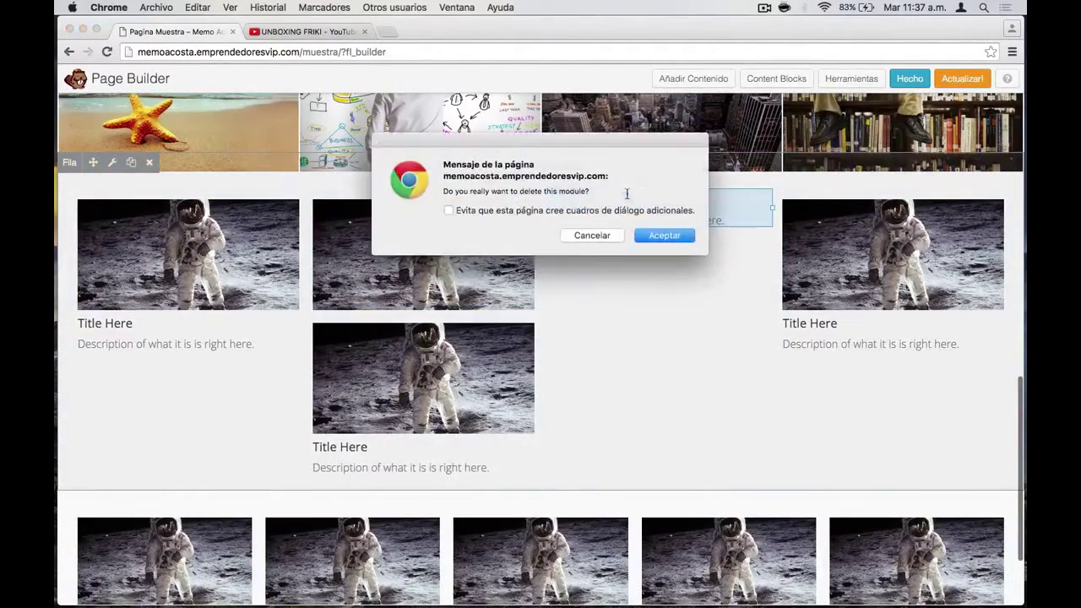
left_click(661, 235)
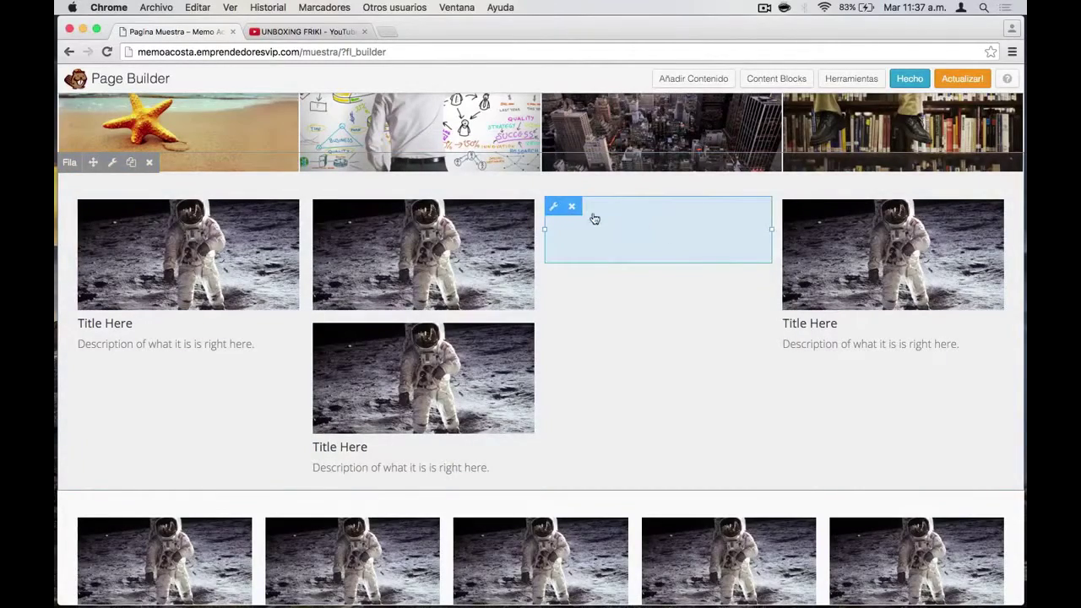
Delete the empty third column from the upper astronaut row
scroll(606, 372, "down", 3)
scroll(610, 284, "up", 3)
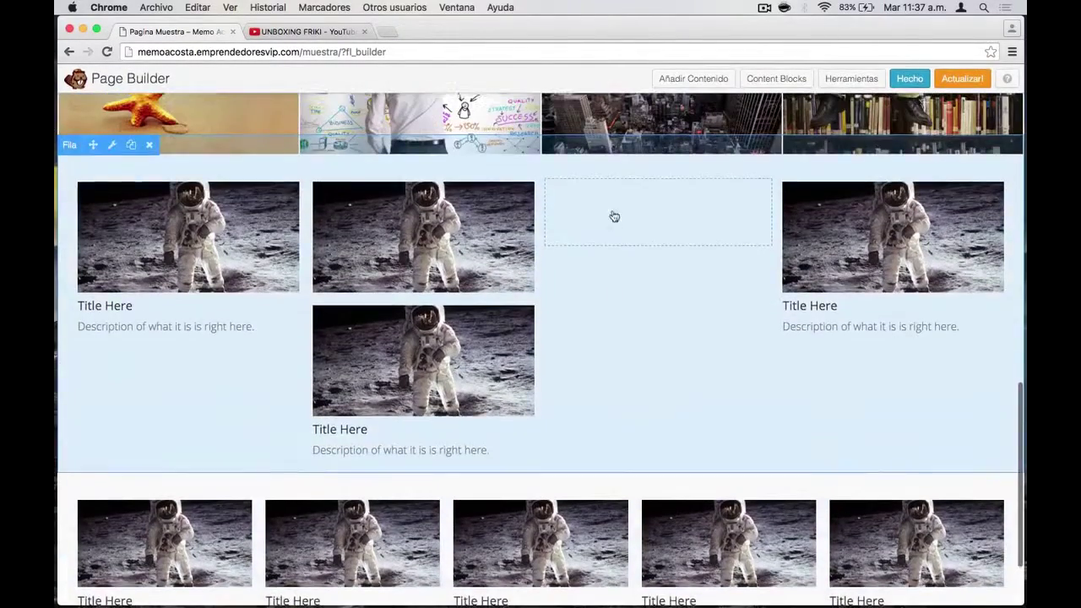
left_click(574, 190)
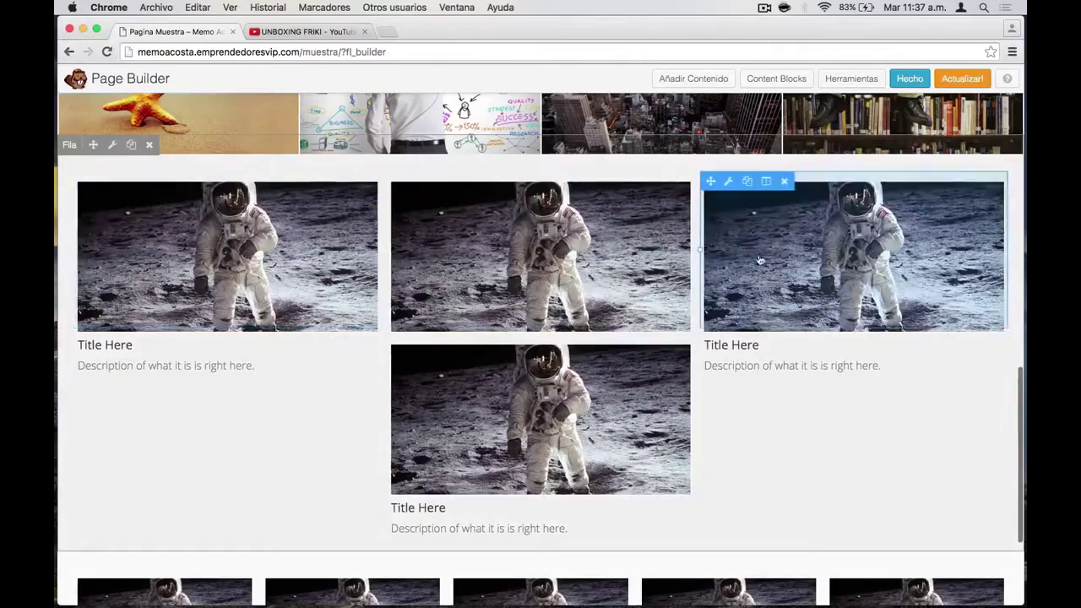
Review the page's rows, and look through the row layouts and module categories available for adding content
scroll(556, 428, "down", 3)
scroll(557, 422, "up", 4)
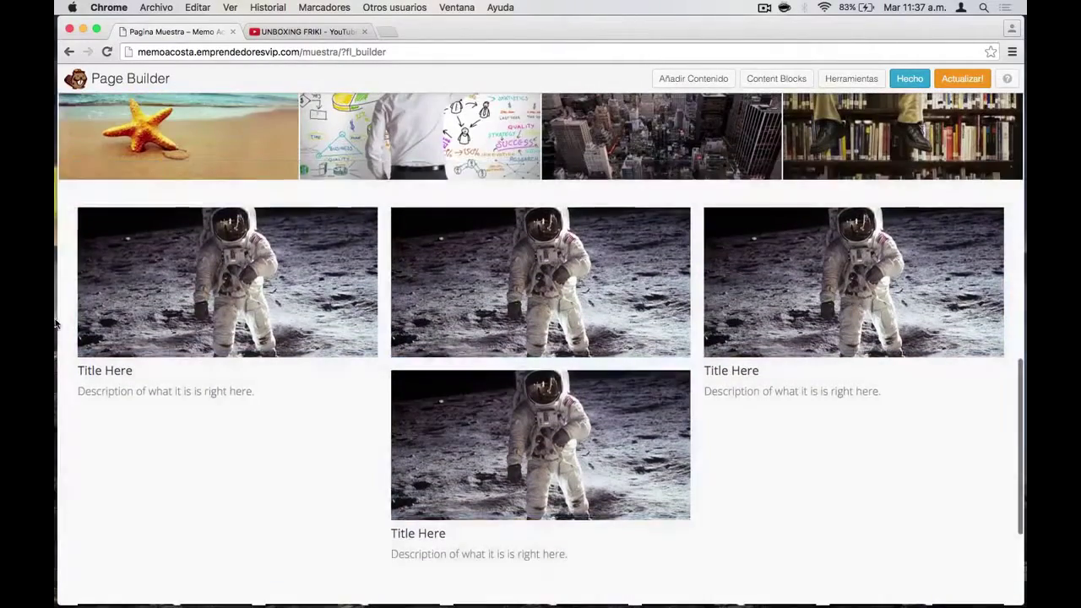
scroll(701, 295, "up", 5)
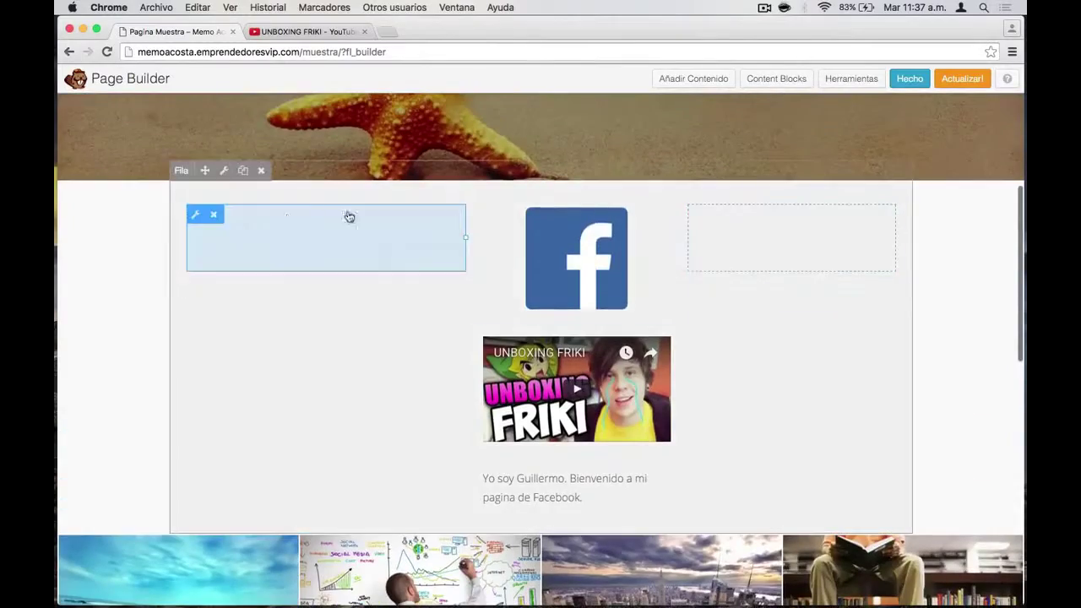
scroll(437, 369, "down", 5)
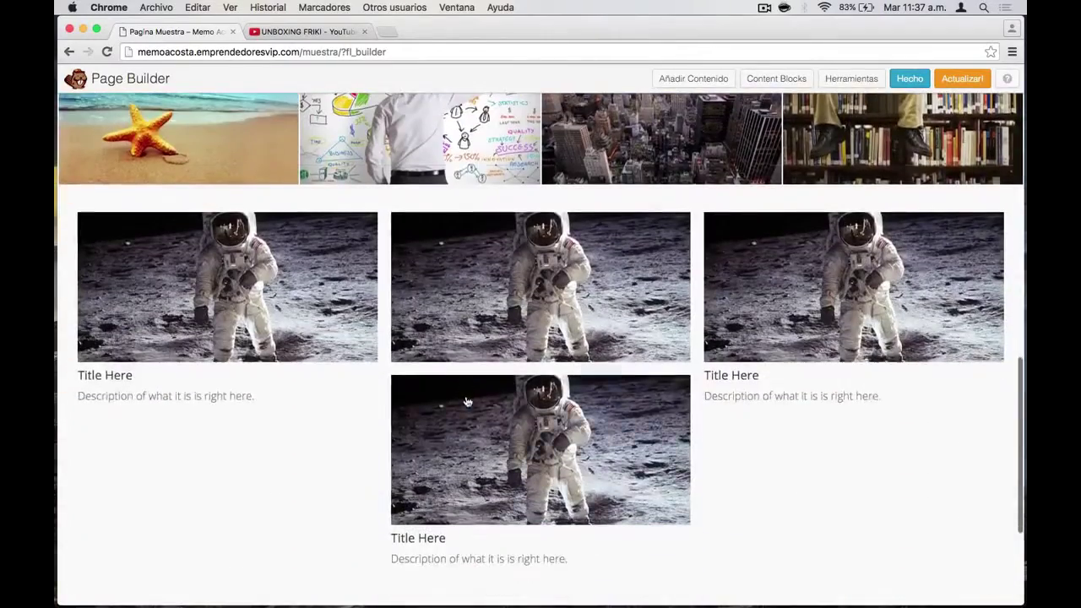
scroll(473, 355, "down", 3)
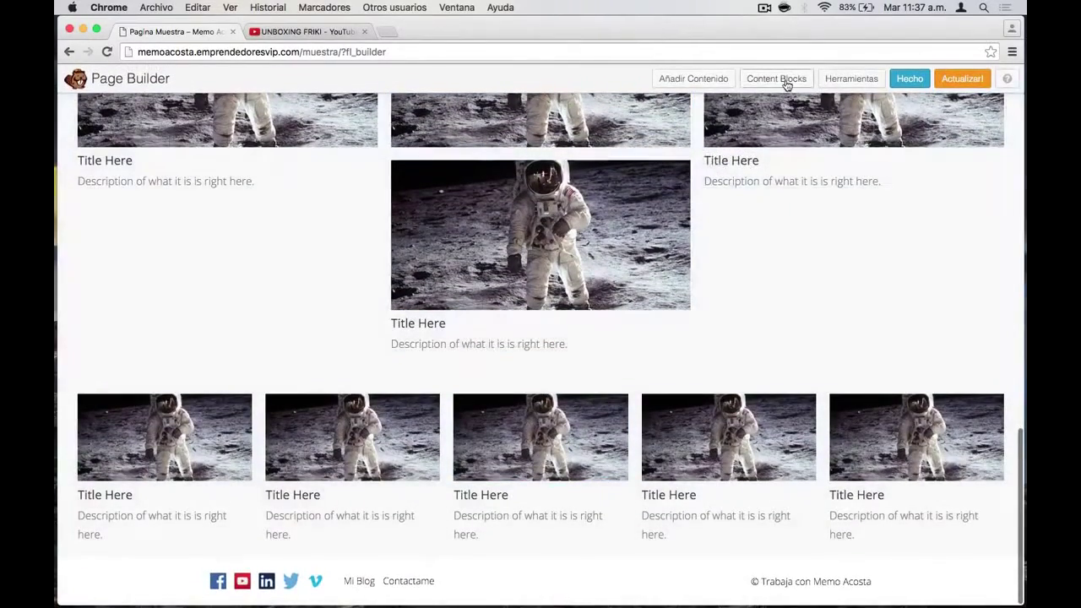
left_click(706, 78)
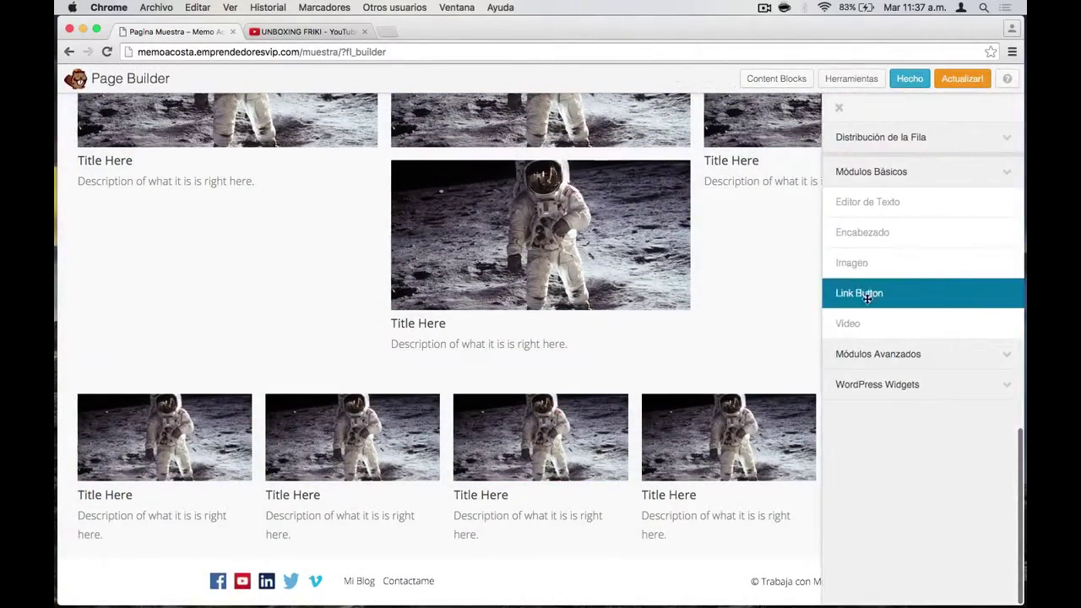
left_click(857, 137)
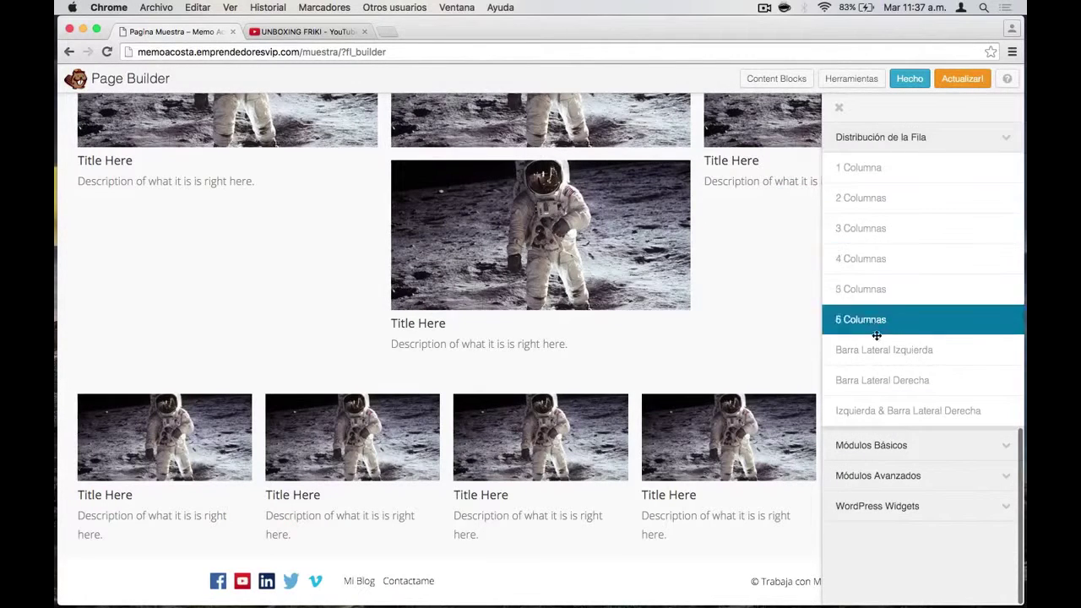
left_click(853, 137)
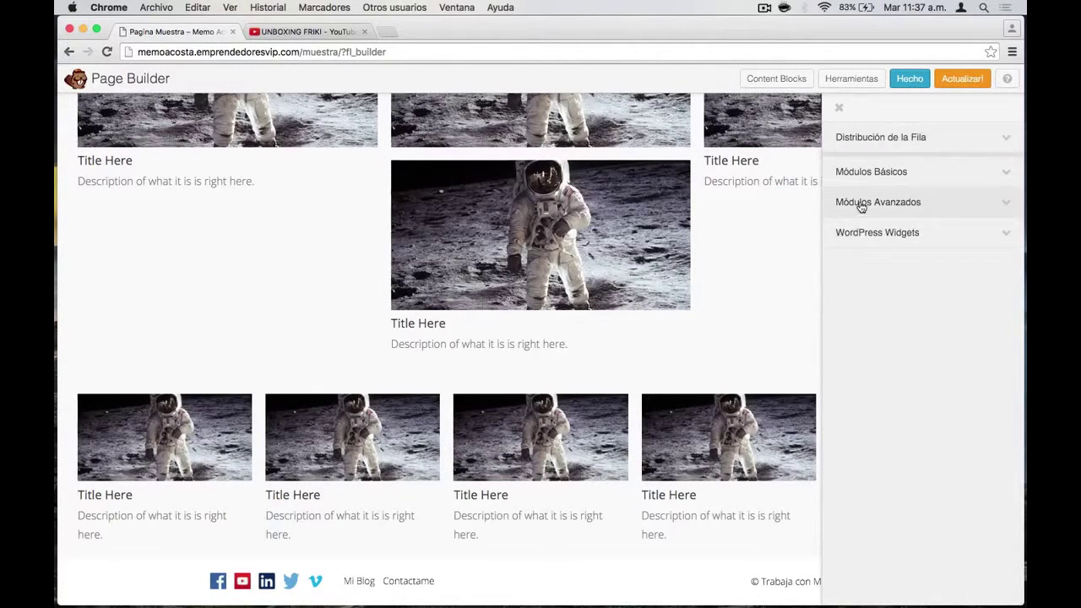
left_click(853, 202)
left_click(848, 203)
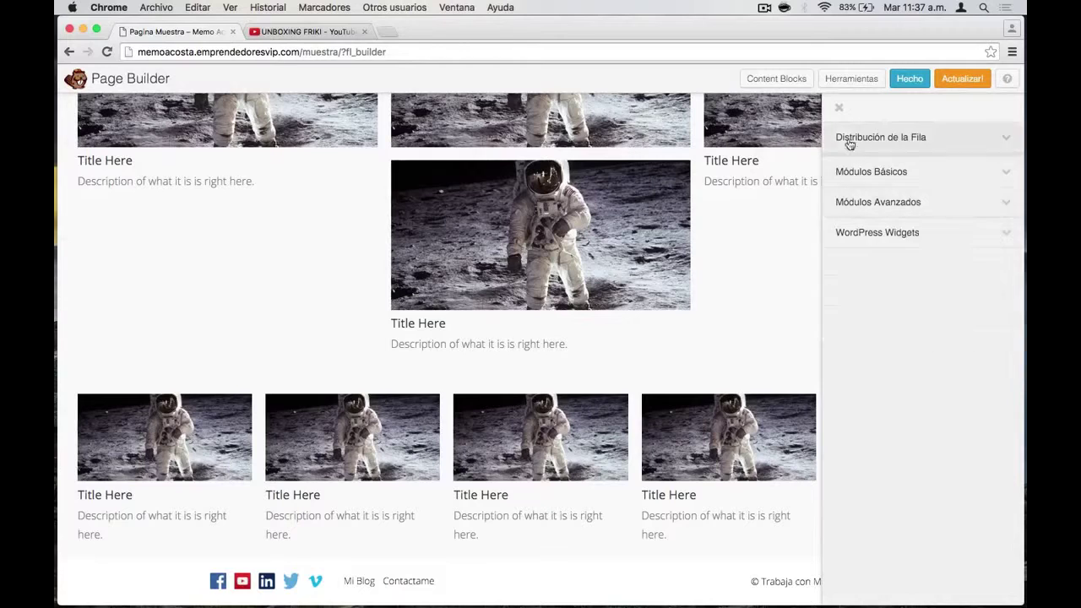
Finish editing, publish the page changes and close the YouTube page
left_click(910, 79)
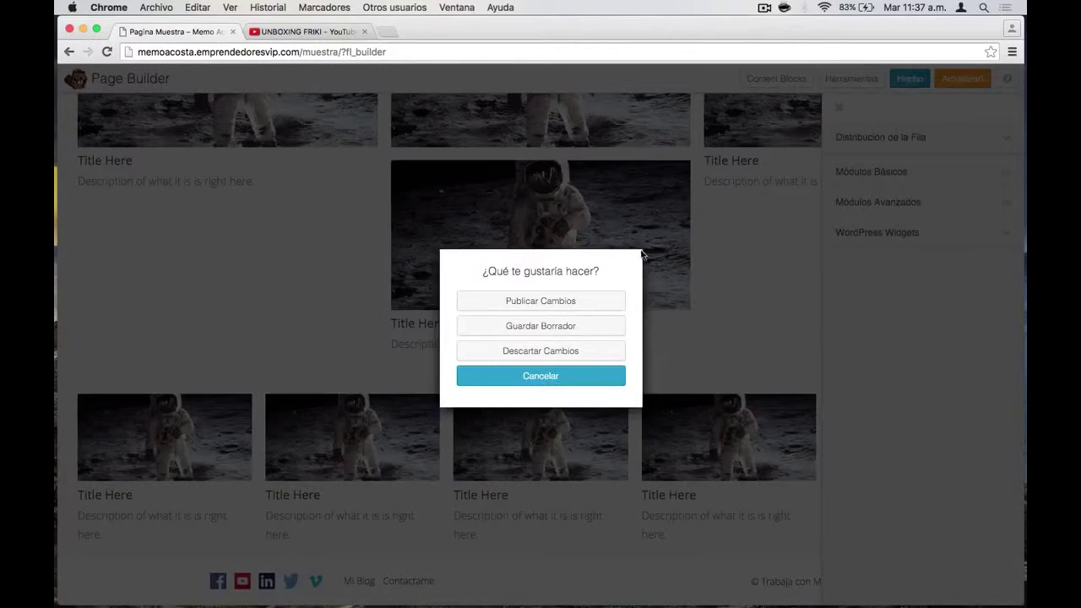
left_click(589, 301)
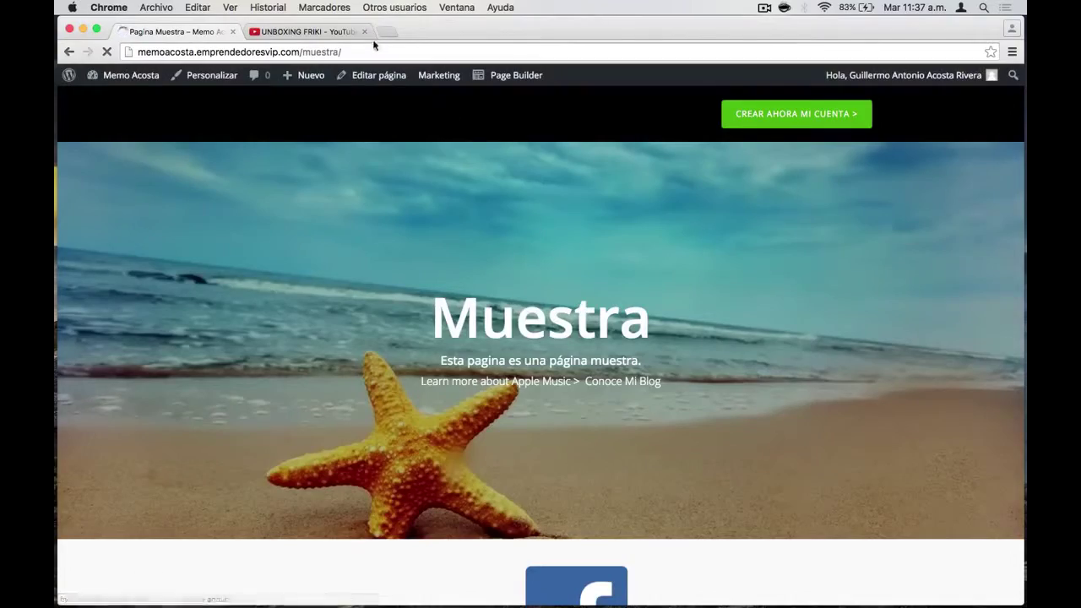
left_click(365, 31)
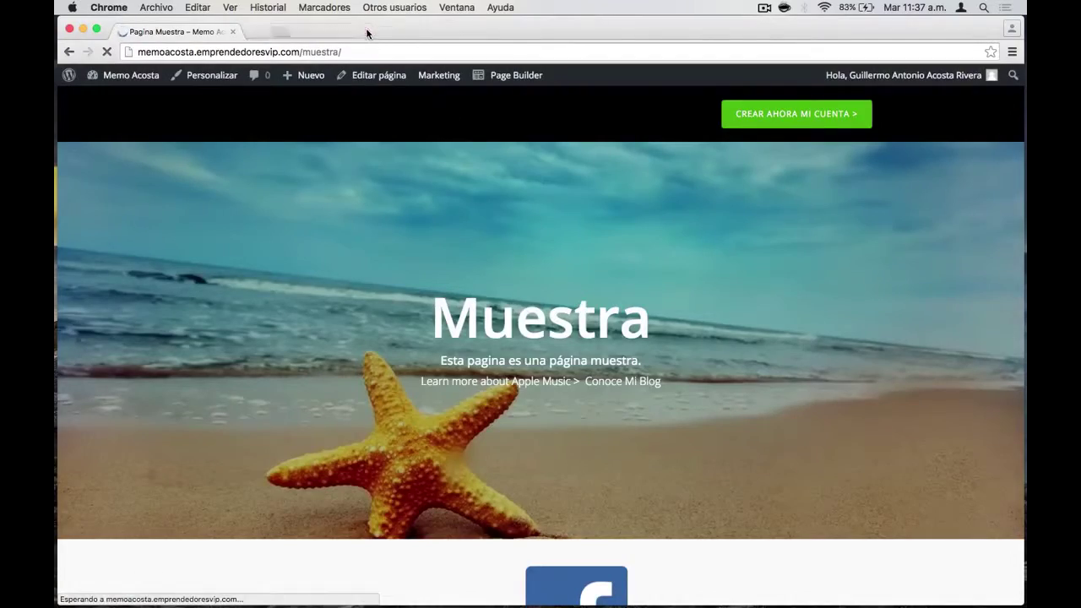
Review the published page from the Muestra banner to the astronaut images, and reopen it in Page Builder
scroll(478, 284, "down", 15)
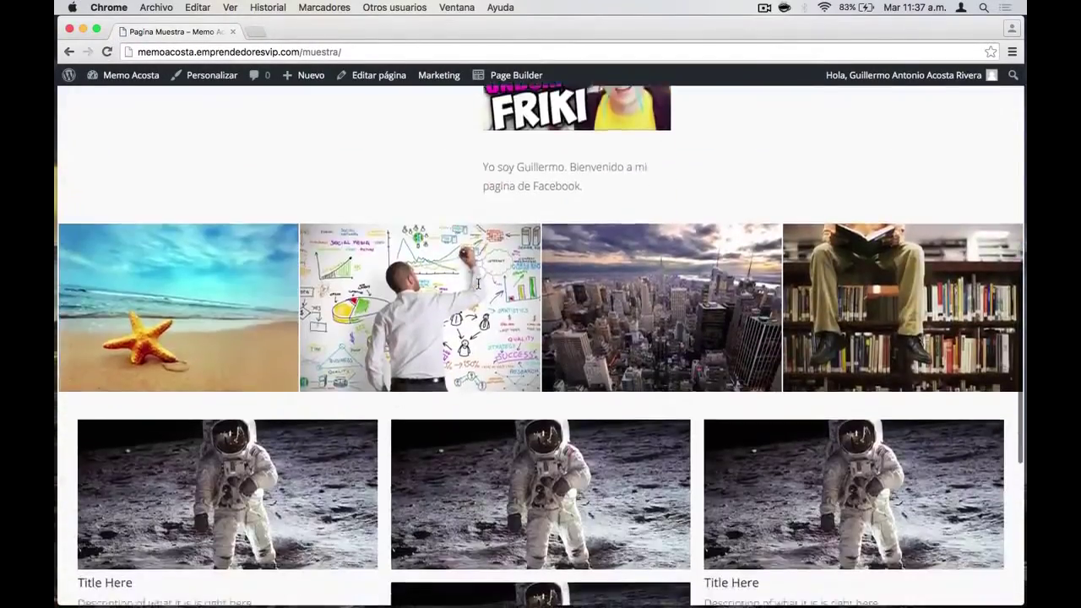
scroll(478, 284, "up", 10)
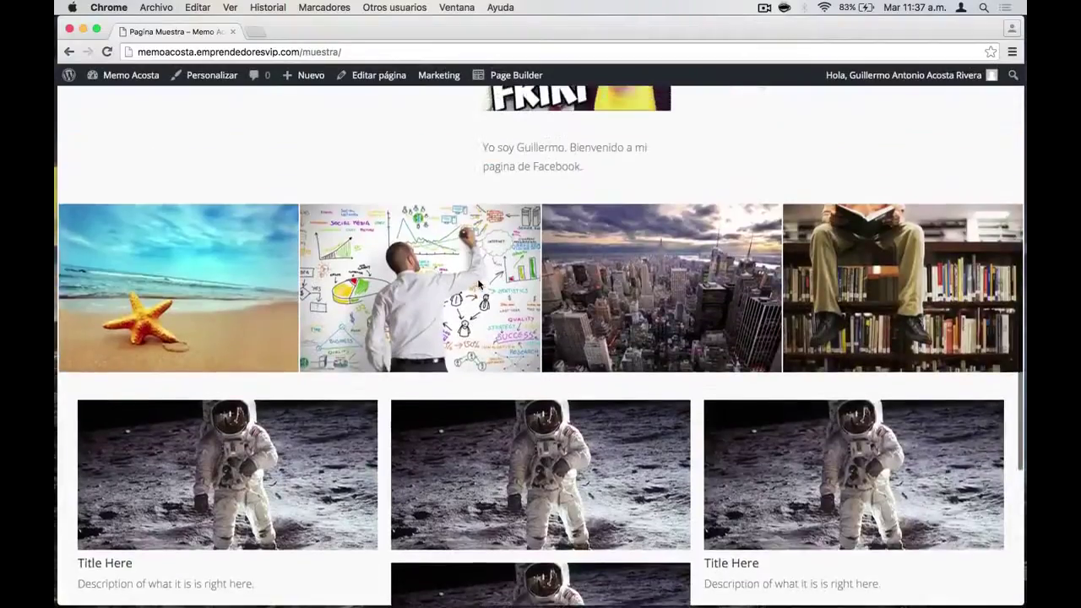
scroll(478, 283, "up", 5)
scroll(478, 281, "down", 7)
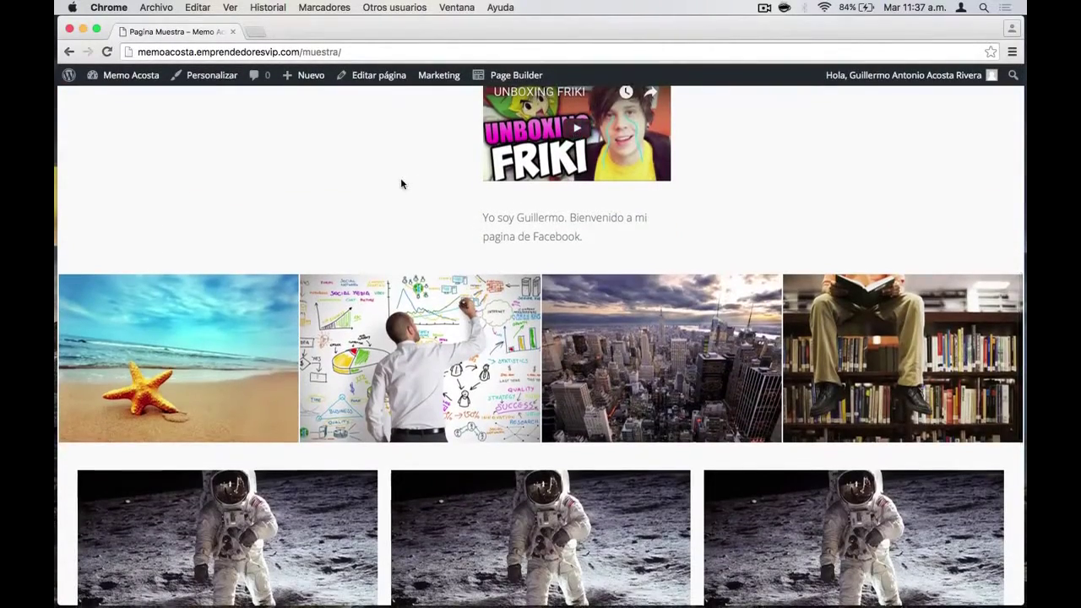
scroll(401, 179, "up", 8)
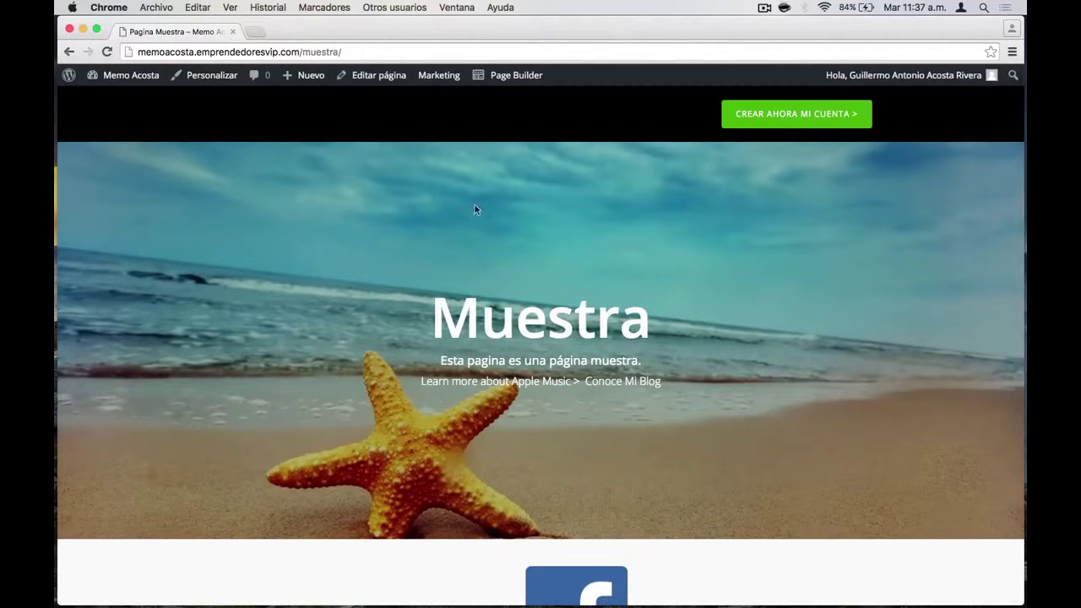
left_click(508, 78)
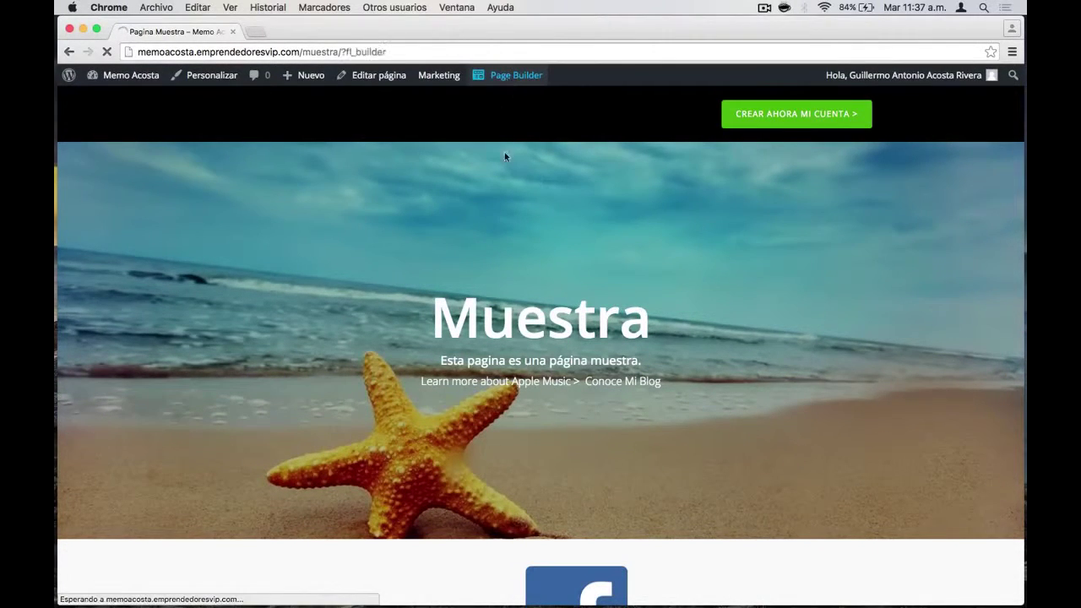